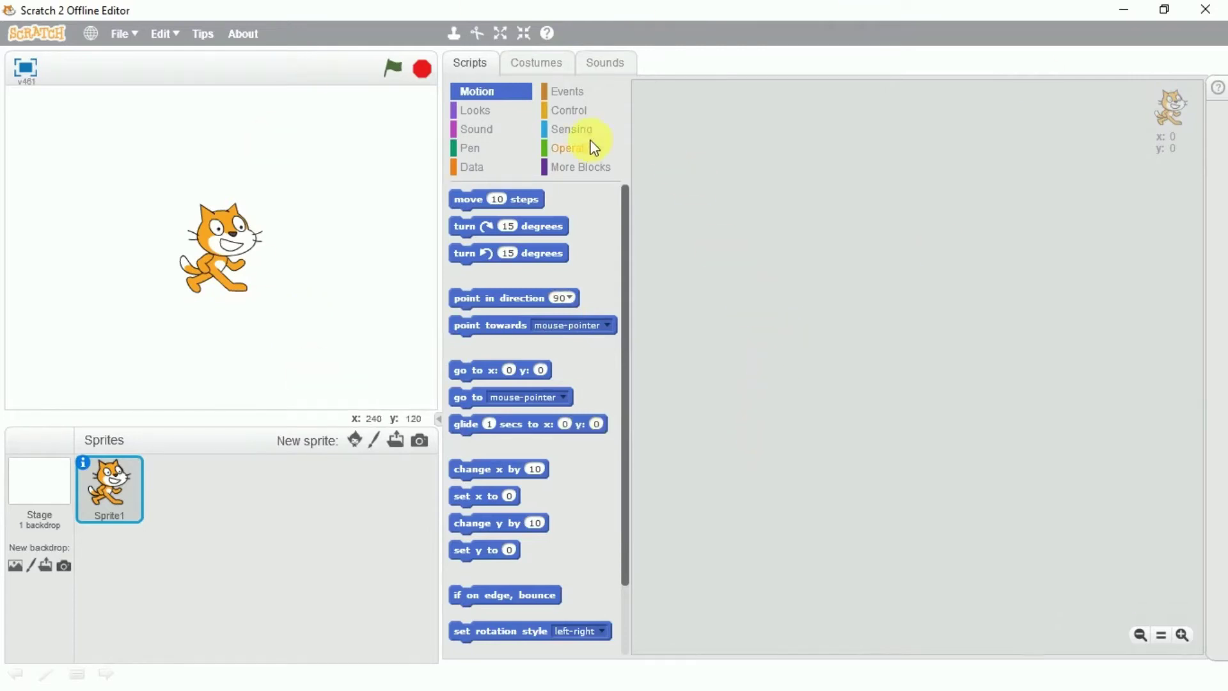
# Try out play drum and rest blocks from the Sound palette, then discard them.
pyautogui.click(470, 130)
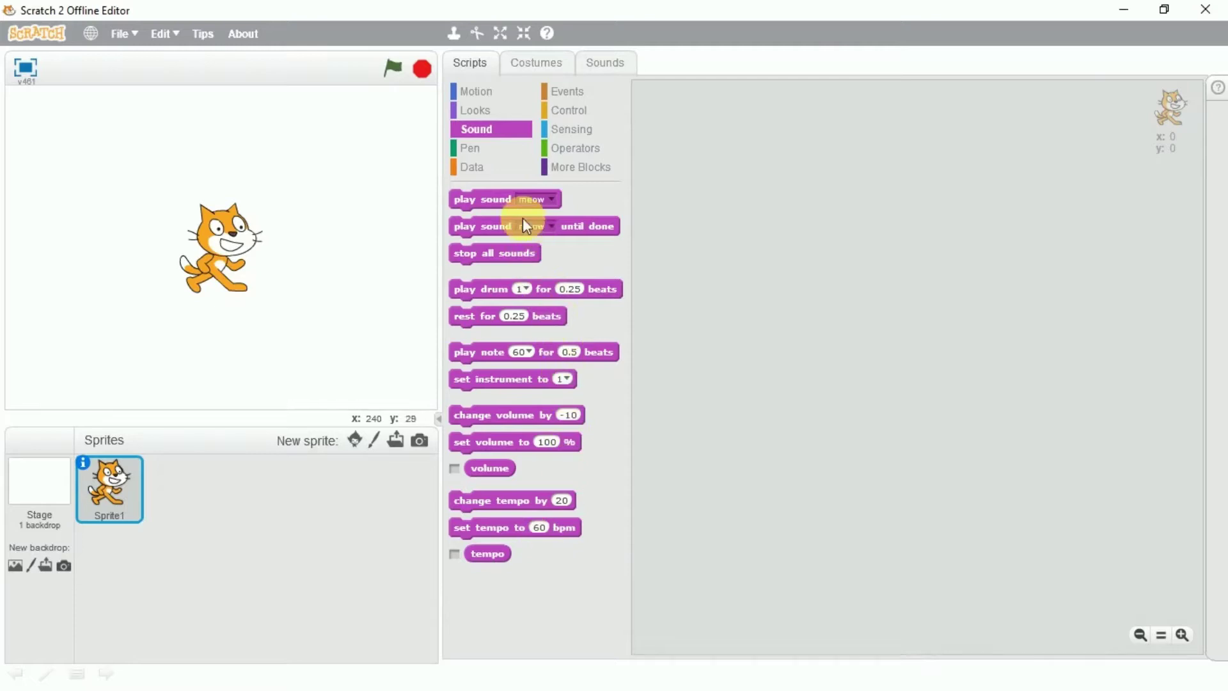
pyautogui.moveTo(547, 297); pyautogui.dragTo(716, 298)
pyautogui.moveTo(468, 317)
pyautogui.mouseDown()
pyautogui.moveTo(739, 315)
pyautogui.moveTo(454, 420)
pyautogui.mouseUp()
# Add 'play sound meow' and 'play sound meow until done' blocks and test the until-done one.
pyautogui.moveTo(481, 204); pyautogui.dragTo(696, 192)
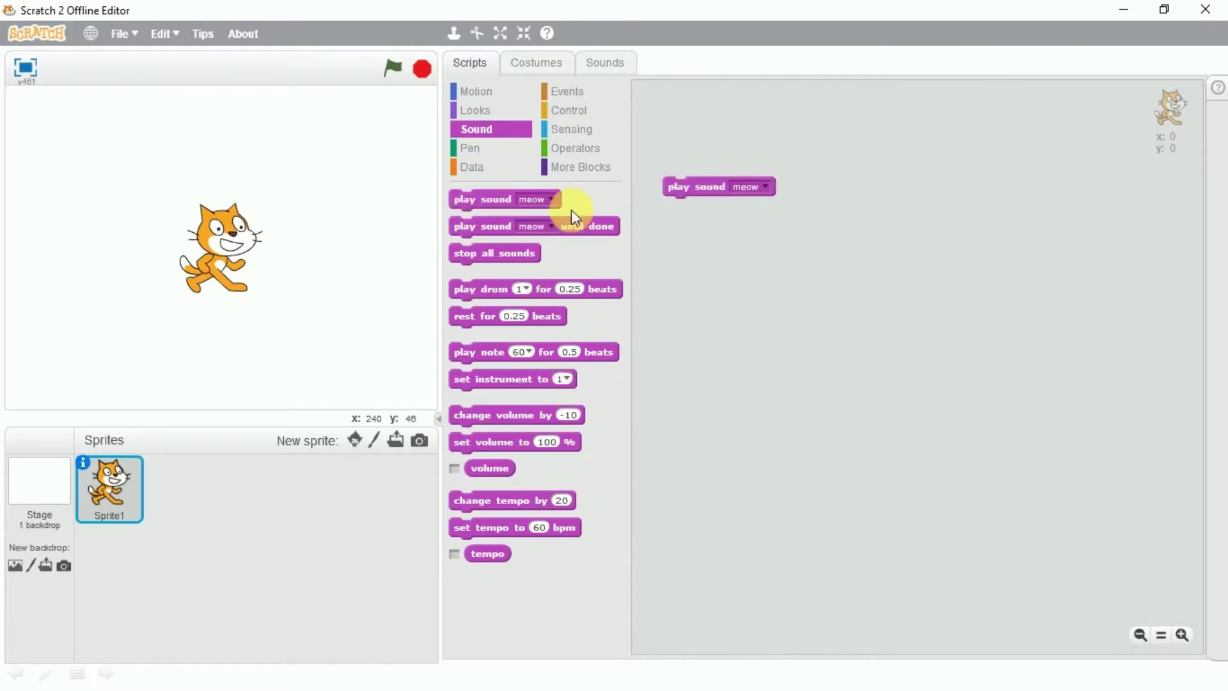
pyautogui.moveTo(470, 227); pyautogui.dragTo(904, 190)
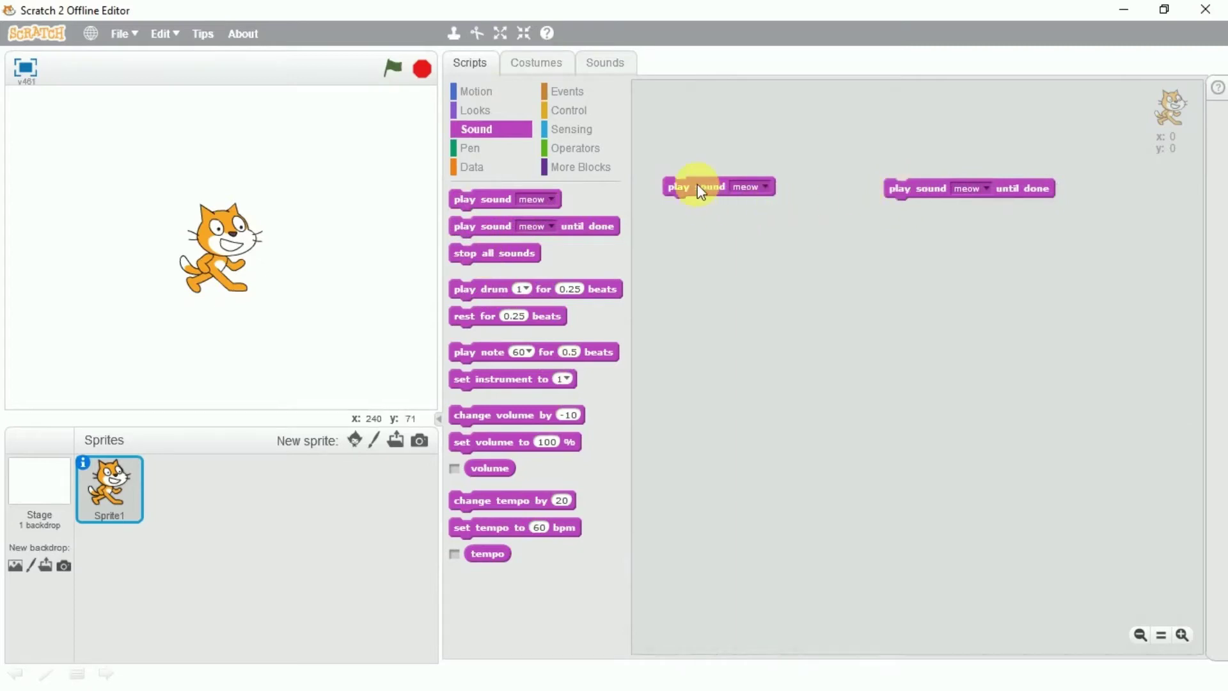
pyautogui.click(901, 189)
# Attach 'move 10 steps' under each sound block and arrange the two stacks side by side.
pyautogui.click(476, 93)
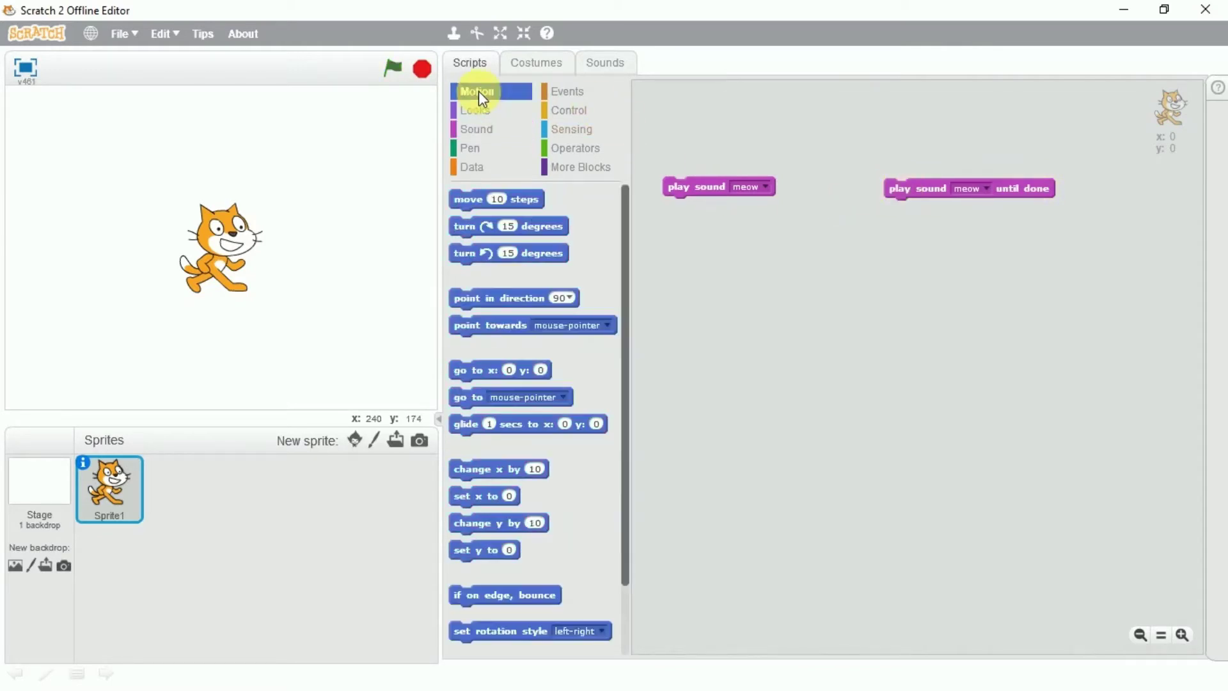
pyautogui.moveTo(476, 206)
pyautogui.mouseDown()
pyautogui.moveTo(680, 230)
pyautogui.moveTo(670, 209)
pyautogui.mouseUp()
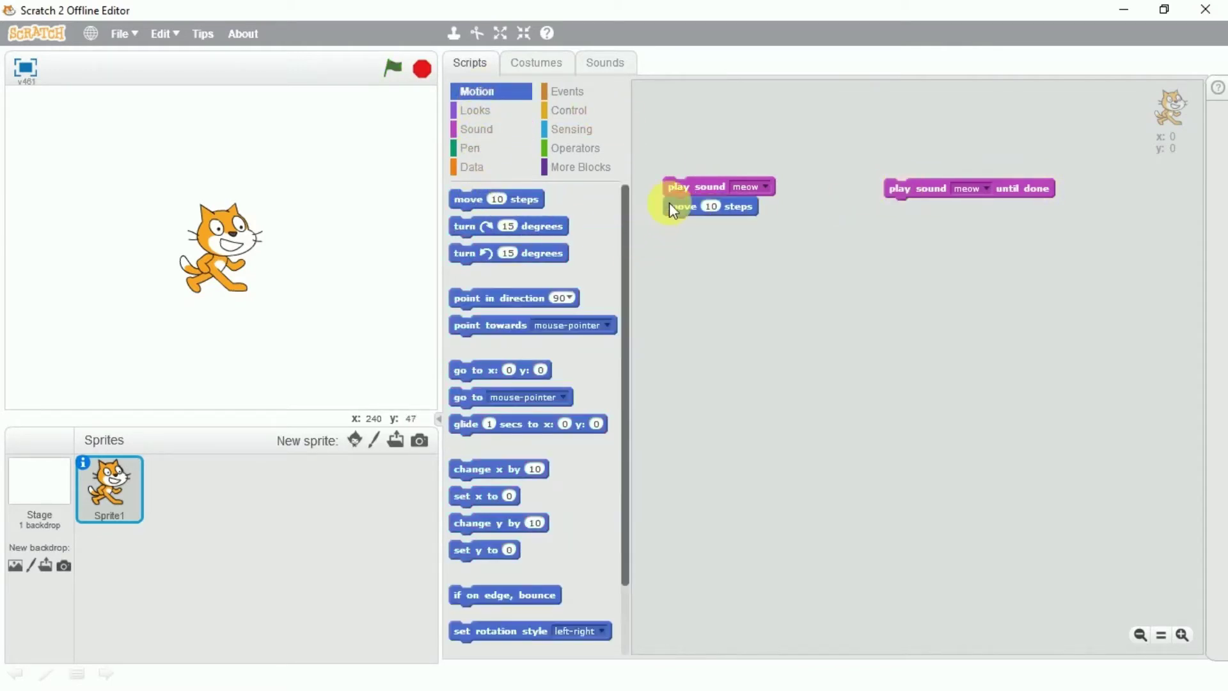
pyautogui.moveTo(459, 198)
pyautogui.mouseDown()
pyautogui.moveTo(916, 213)
pyautogui.moveTo(844, 173)
pyautogui.mouseUp()
pyautogui.moveTo(693, 187); pyautogui.dragTo(693, 154)
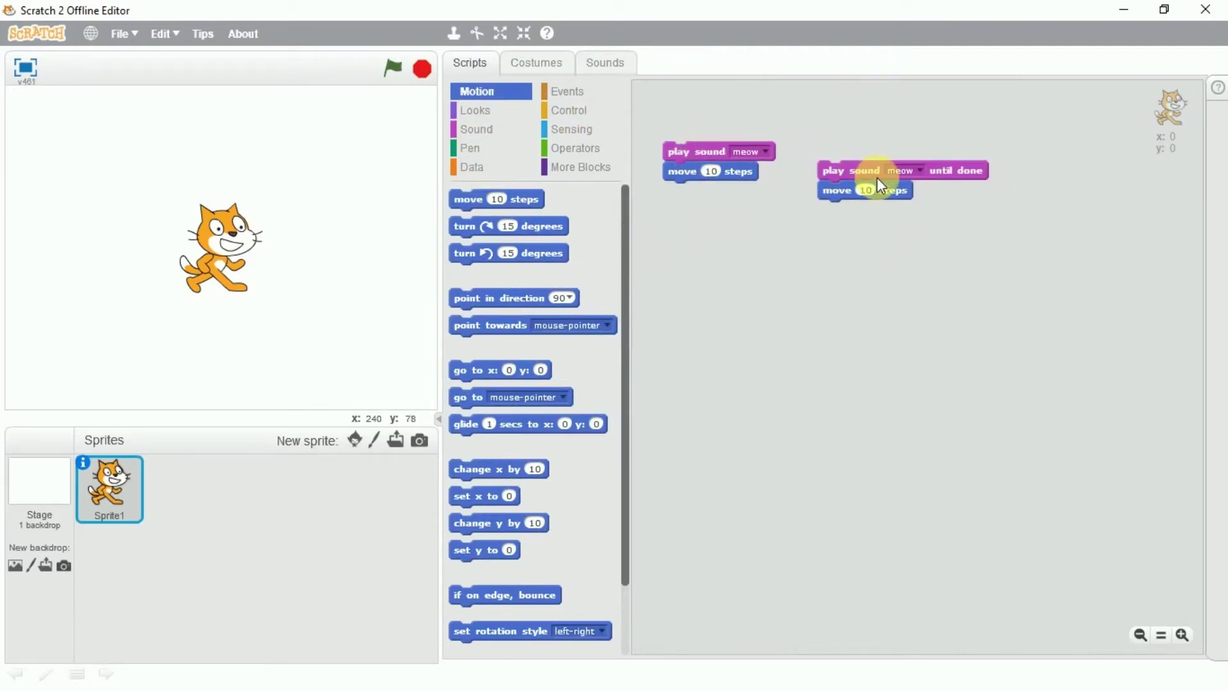
pyautogui.moveTo(876, 177); pyautogui.dragTo(840, 131)
pyautogui.moveTo(706, 151); pyautogui.dragTo(696, 133)
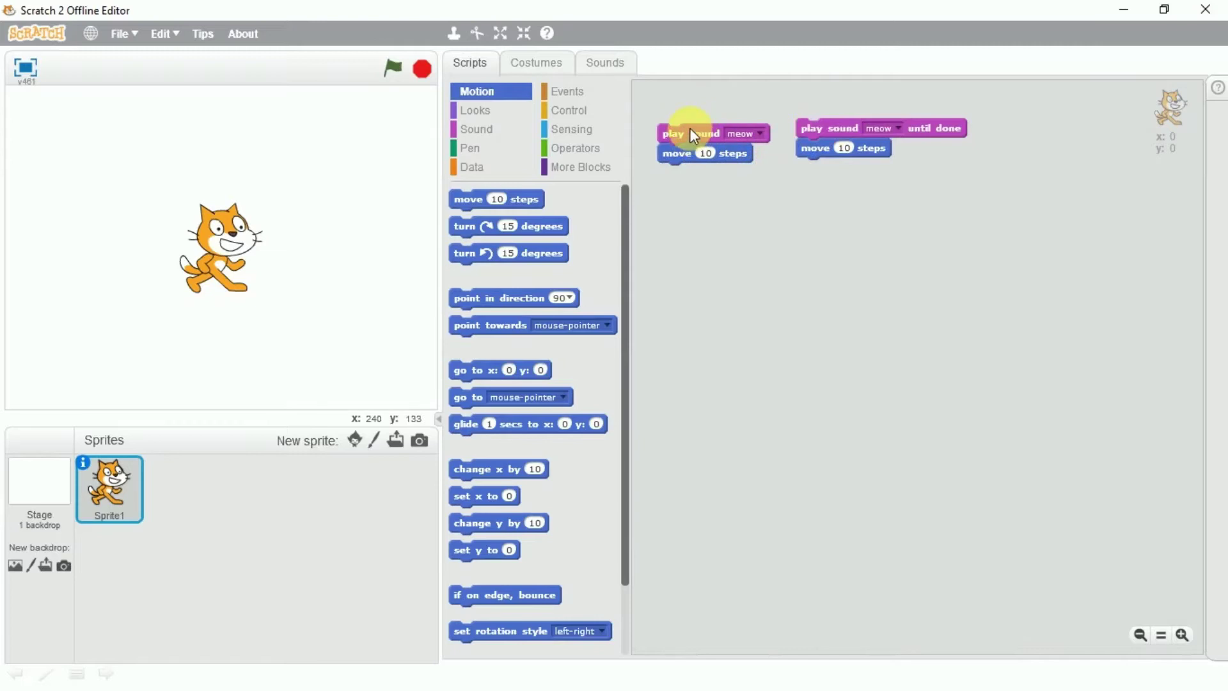
# Run both meow-and-move scripts repeatedly, moving the cat back to the stage's left edge.
pyautogui.click(690, 132)
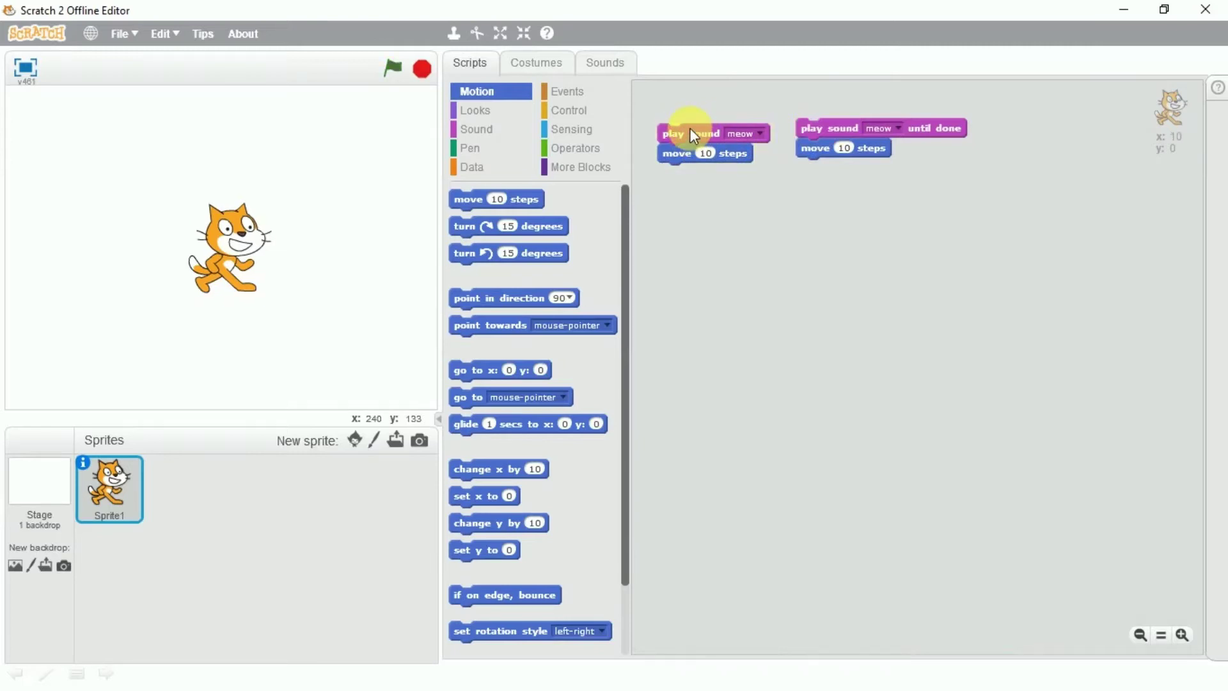
pyautogui.click(690, 131)
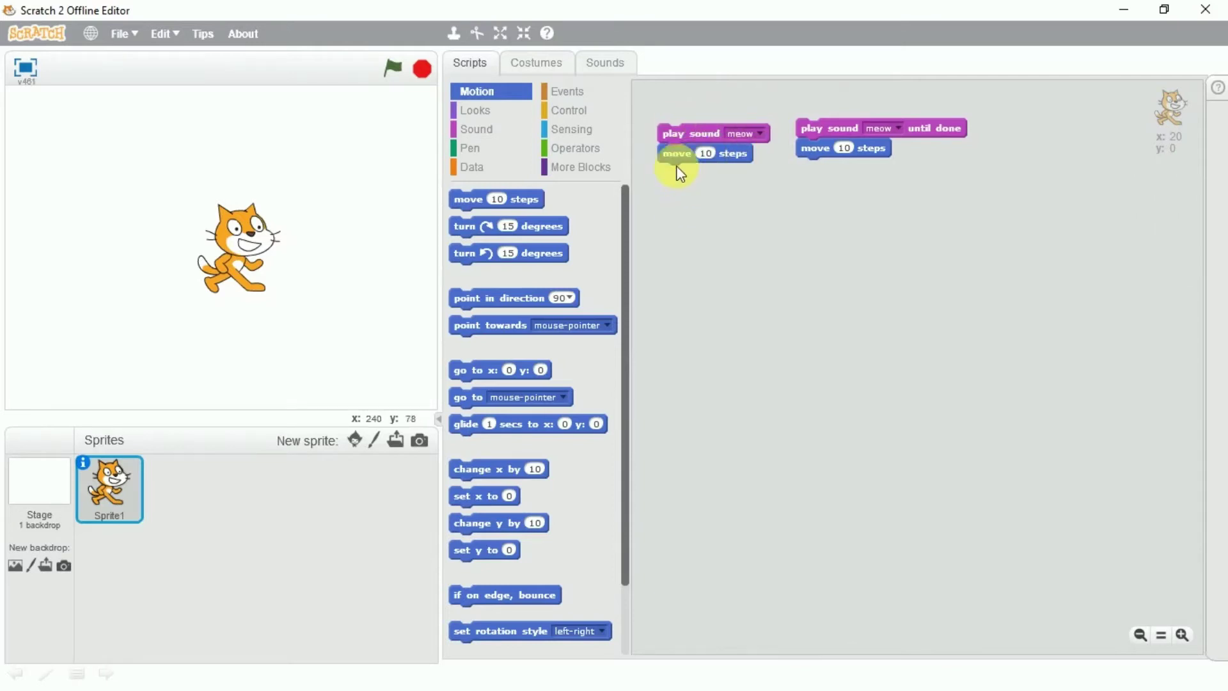
pyautogui.moveTo(679, 156)
pyautogui.mouseDown()
pyautogui.moveTo(694, 198)
pyautogui.moveTo(684, 157)
pyautogui.mouseUp()
pyautogui.click(691, 135)
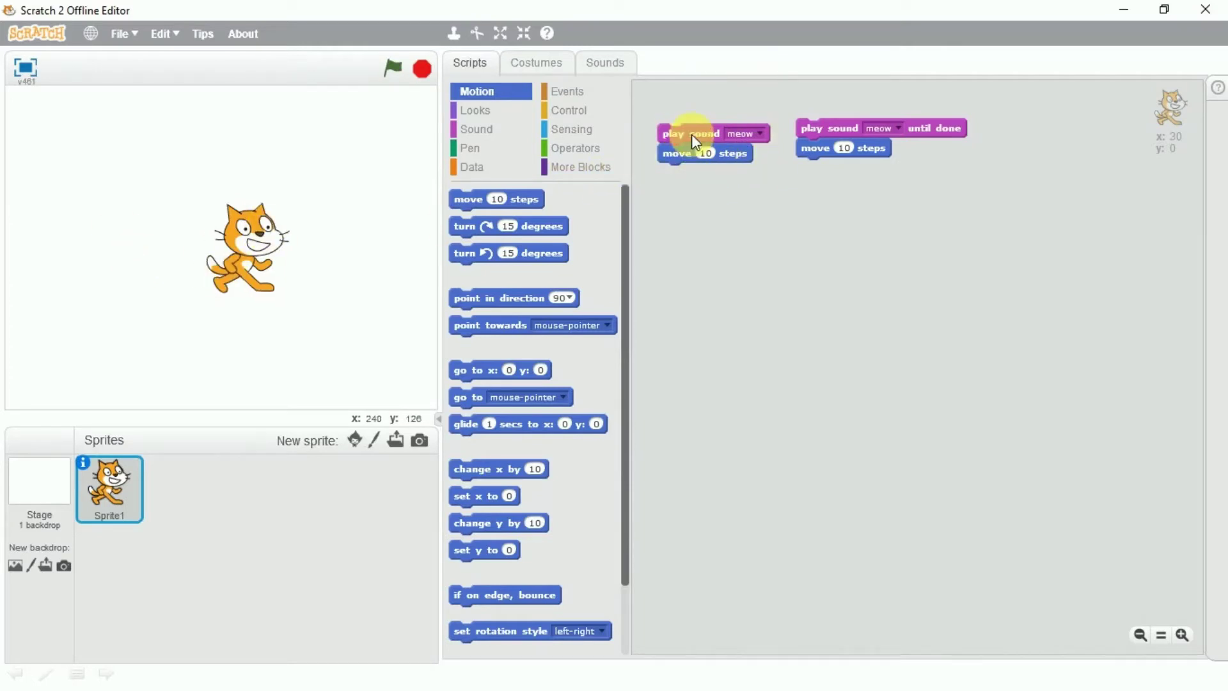
pyautogui.moveTo(252, 258); pyautogui.dragTo(58, 265)
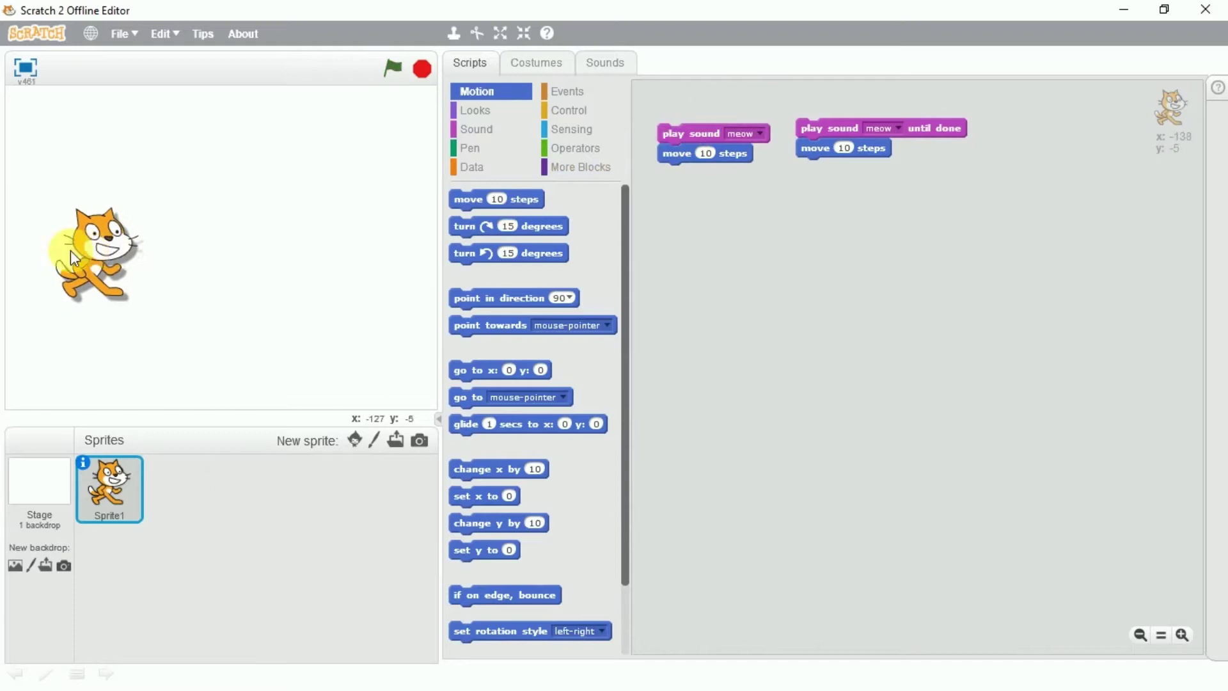
pyautogui.click(830, 142)
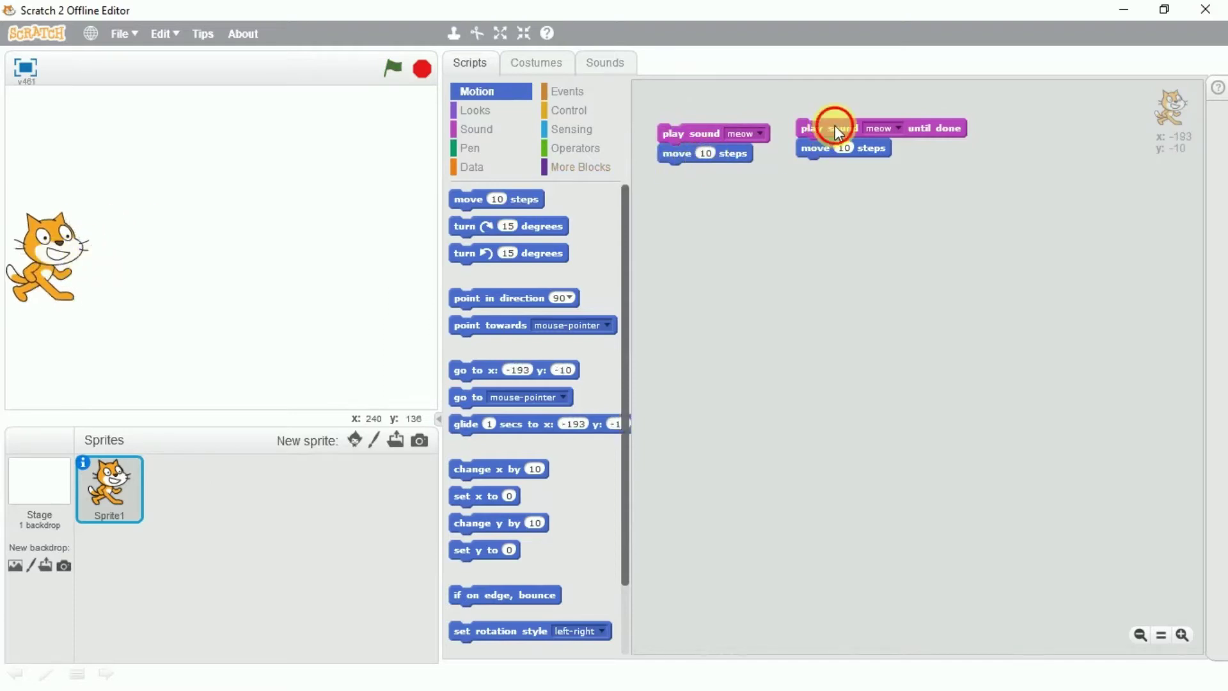
pyautogui.click(833, 125)
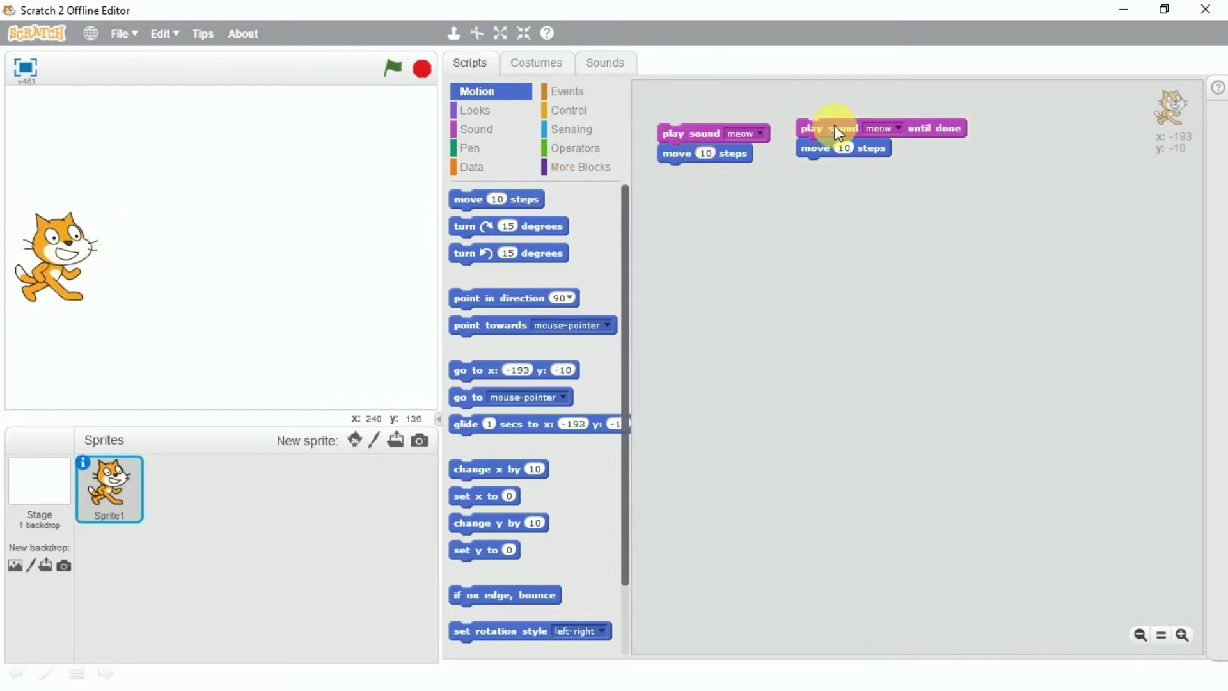
pyautogui.click(834, 126)
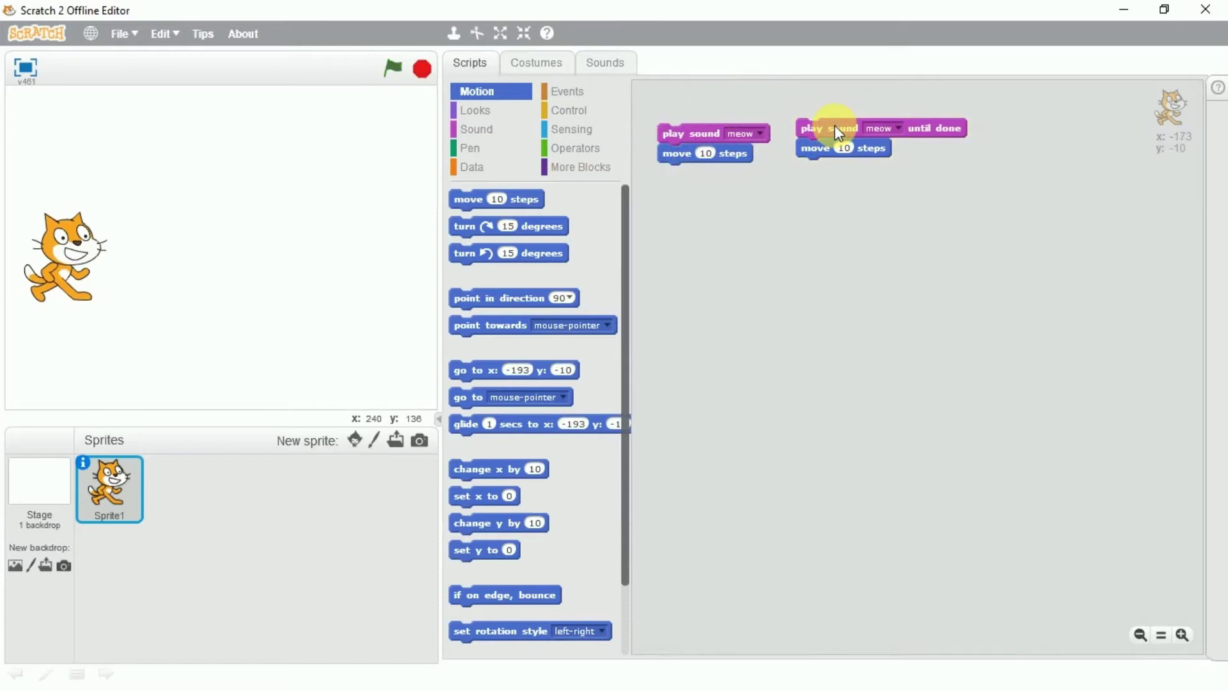
pyautogui.click(834, 125)
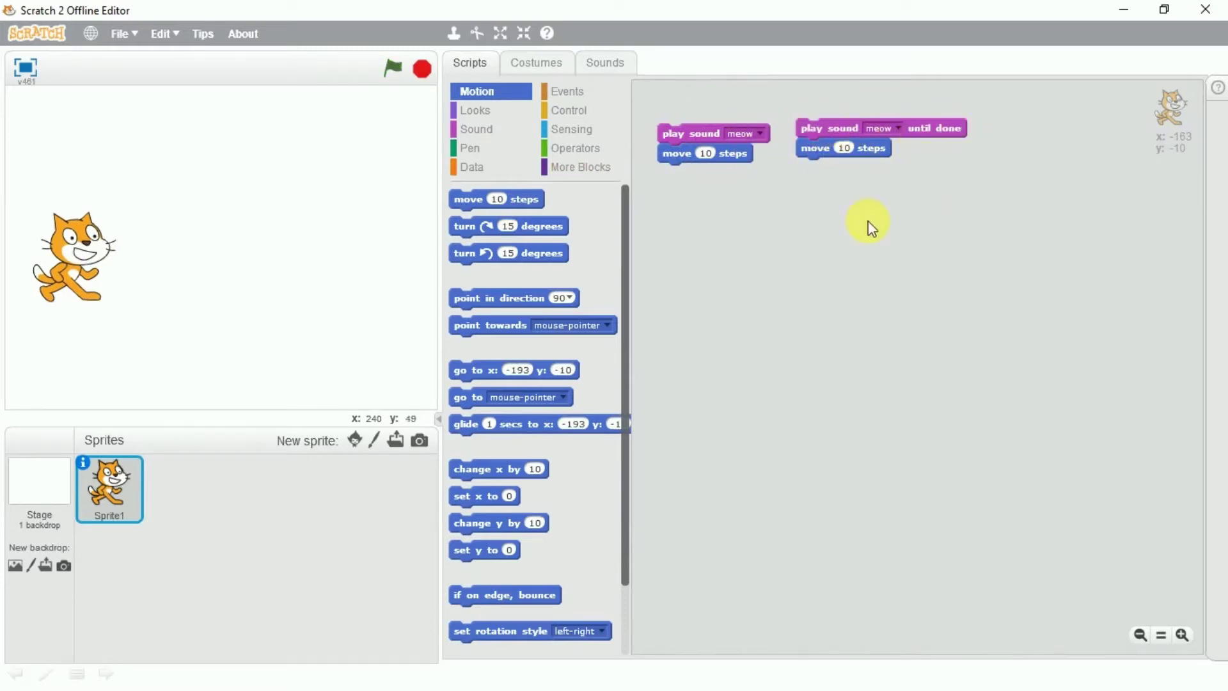
pyautogui.moveTo(815, 152); pyautogui.dragTo(821, 158)
pyautogui.click(820, 125)
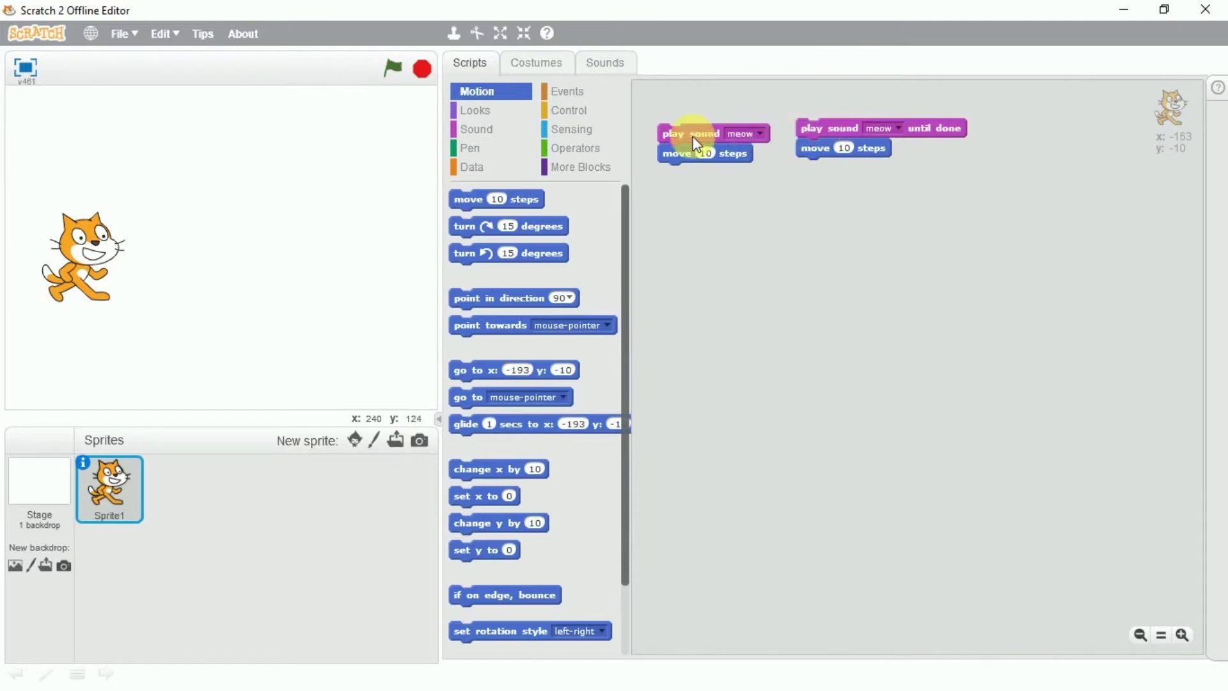
# Join the two stacks into one script and add a separate 'stop all sounds' block.
pyautogui.moveTo(699, 137)
pyautogui.mouseDown()
pyautogui.moveTo(818, 189)
pyautogui.moveTo(841, 176)
pyautogui.moveTo(1101, 242)
pyautogui.mouseUp()
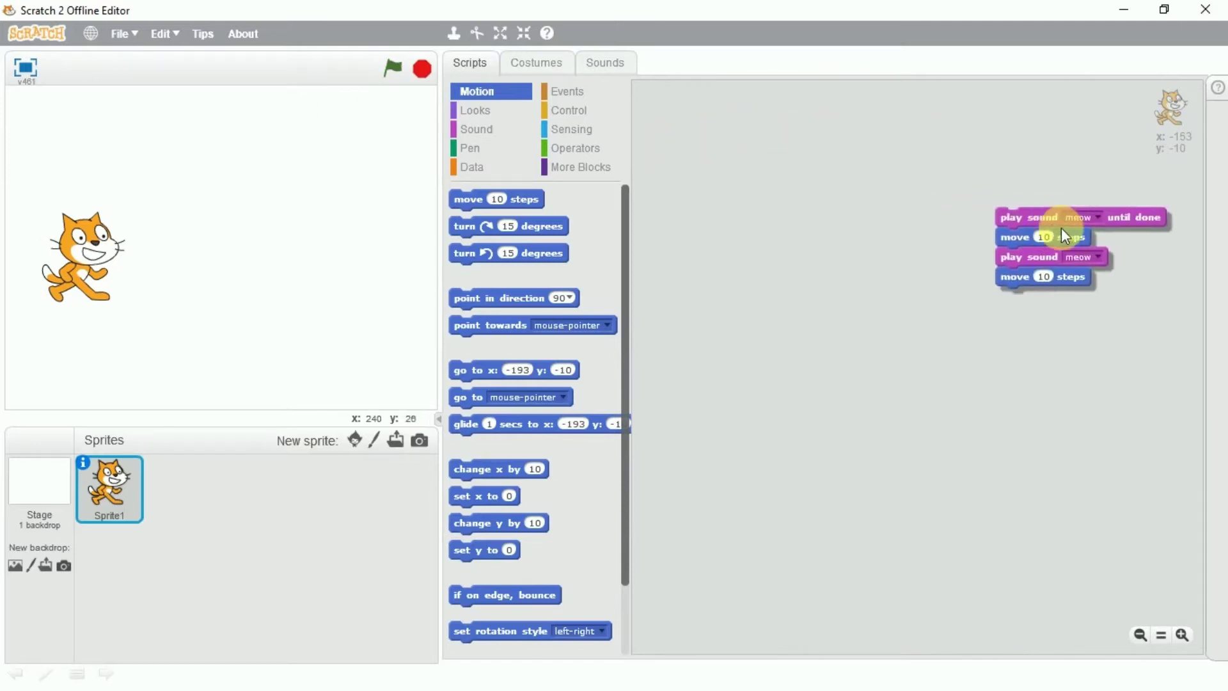
pyautogui.click(476, 129)
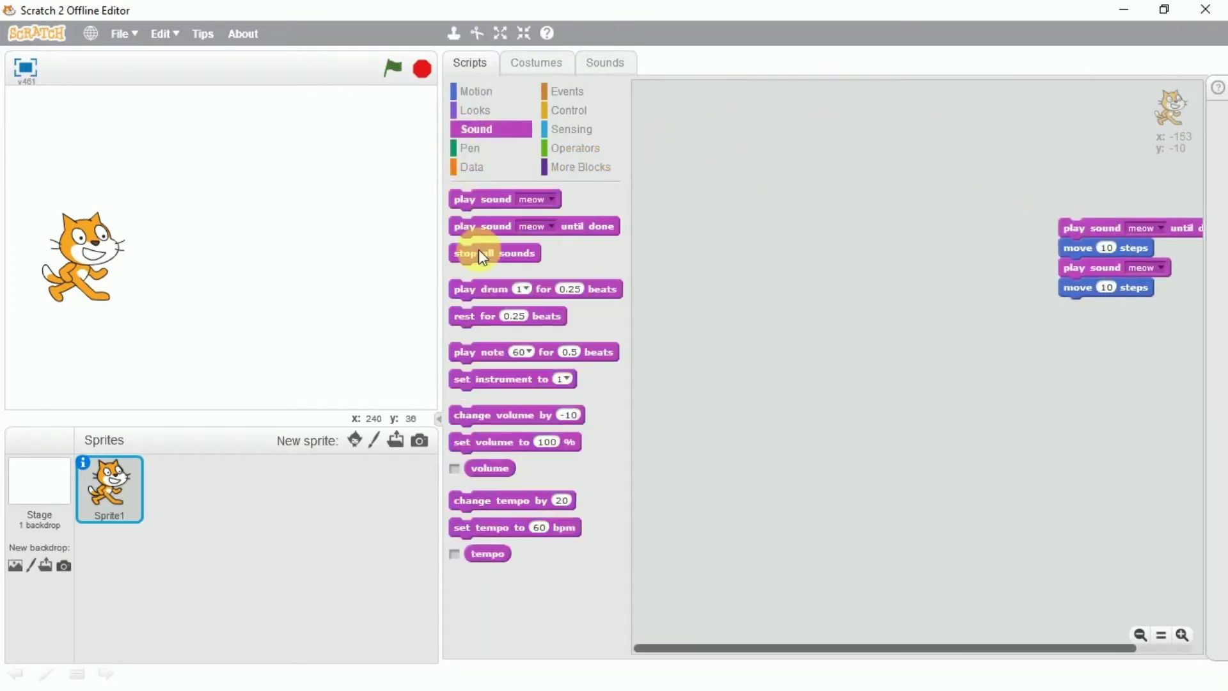
pyautogui.moveTo(491, 252); pyautogui.dragTo(767, 312)
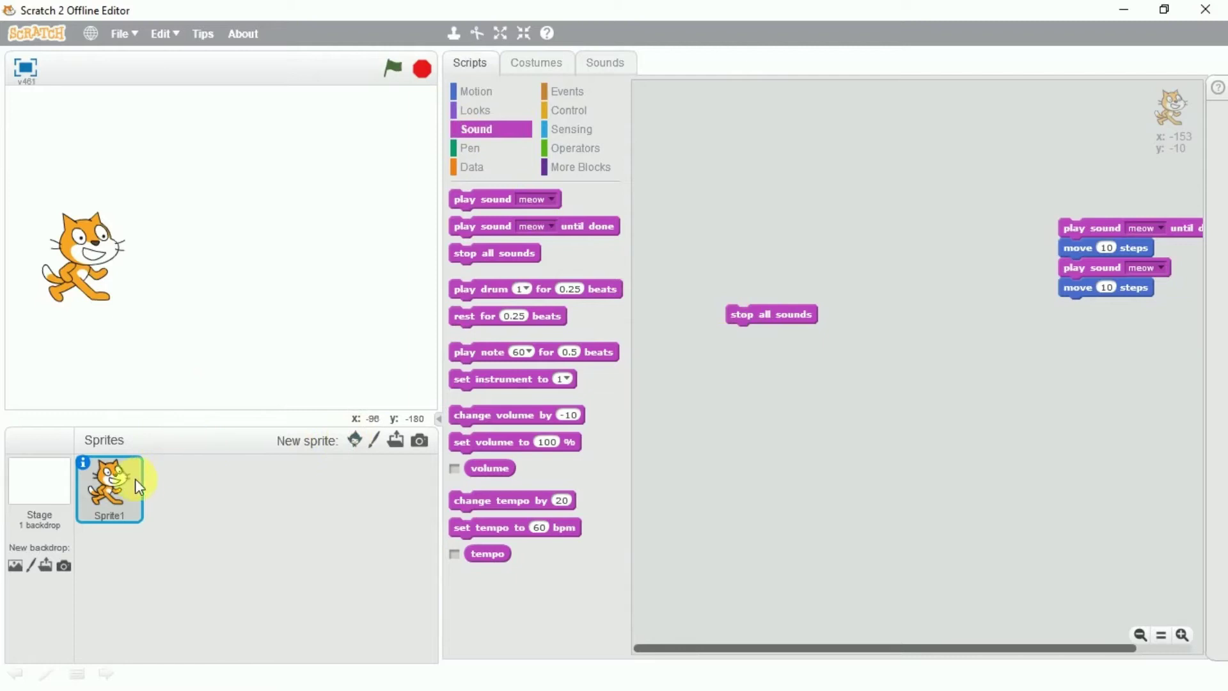
# Delete the cat sprite and replace it with the Witch sprite.
pyautogui.rightClick(104, 479)
pyautogui.moveTo(144, 261); pyautogui.dragTo(147, 257)
pyautogui.click(499, 120)
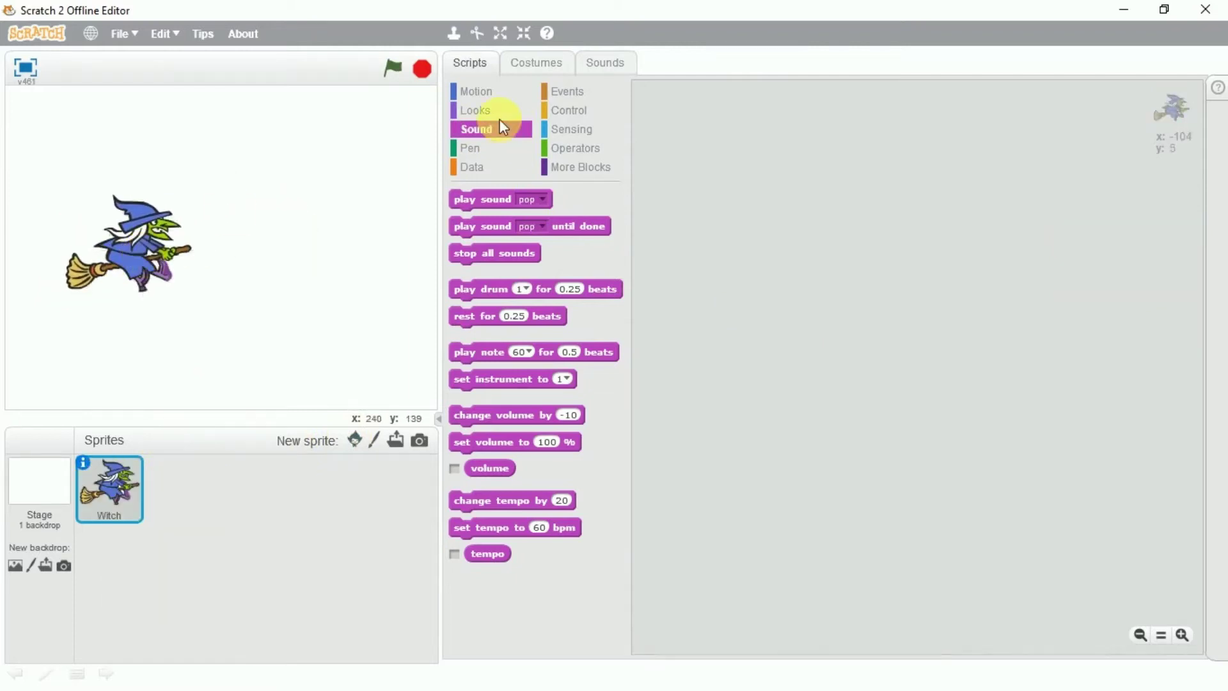
# Add 'when flag clicked' and 'when this sprite clicked' hat blocks, lined up near the top.
pyautogui.click(567, 92)
pyautogui.moveTo(518, 210); pyautogui.dragTo(820, 135)
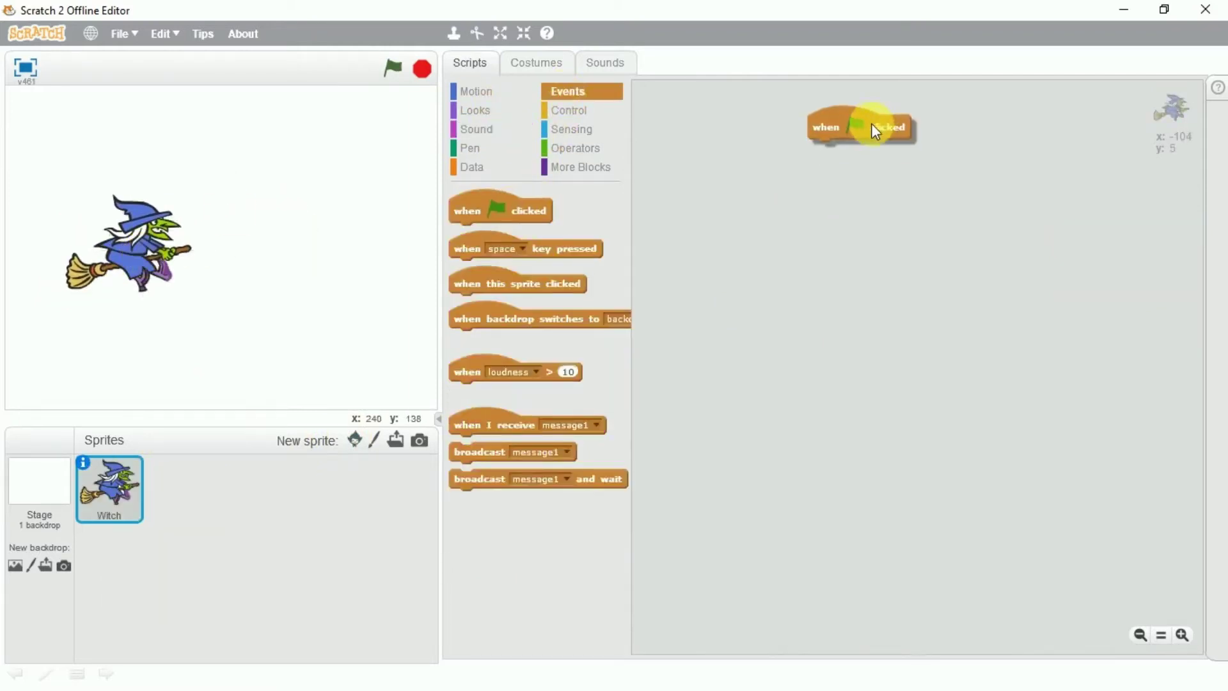
pyautogui.moveTo(530, 284); pyautogui.dragTo(1039, 170)
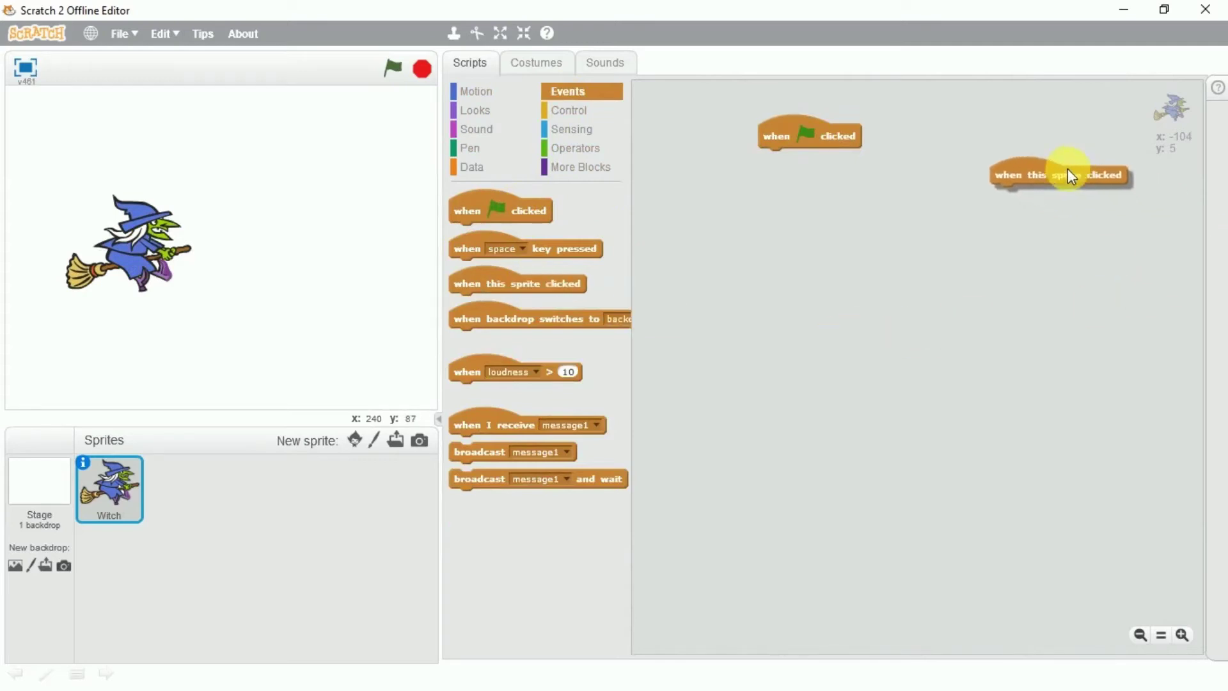
pyautogui.moveTo(868, 154)
pyautogui.mouseDown()
pyautogui.moveTo(731, 165)
pyautogui.moveTo(747, 158)
pyautogui.mouseUp()
pyautogui.moveTo(1044, 175); pyautogui.dragTo(1000, 141)
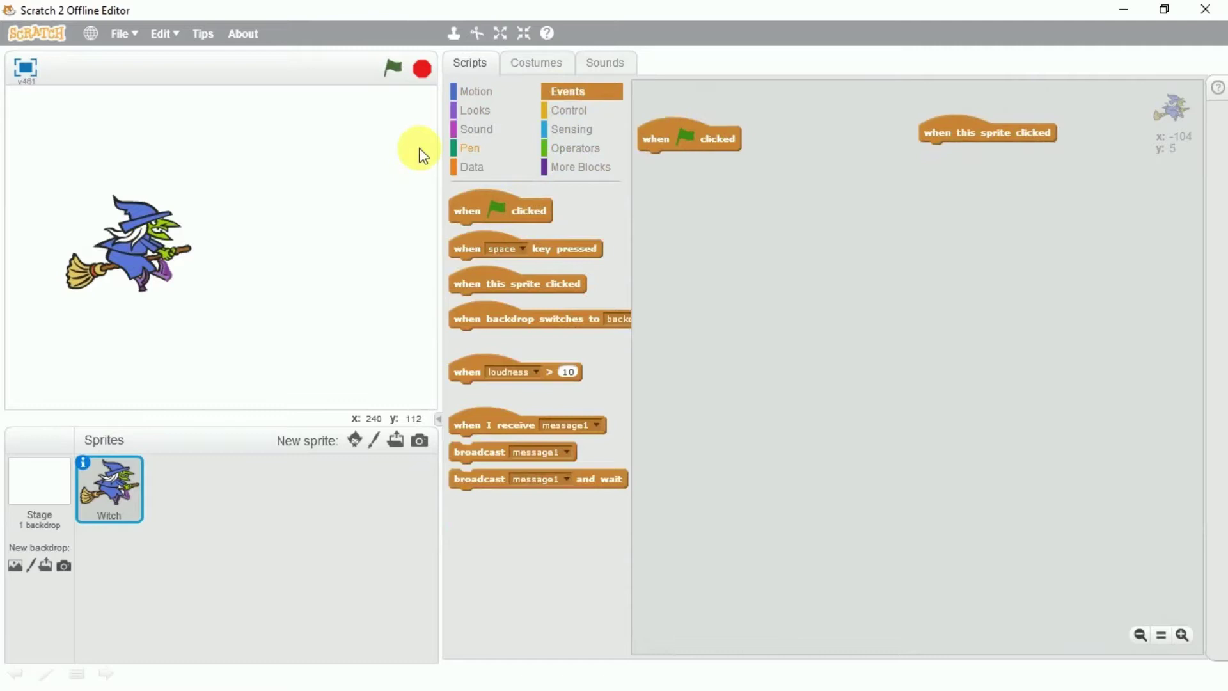
# Attach 'play sound pop' under the green-flag block and view the Witch's sounds.
pyautogui.click(469, 129)
pyautogui.moveTo(477, 199); pyautogui.dragTo(655, 159)
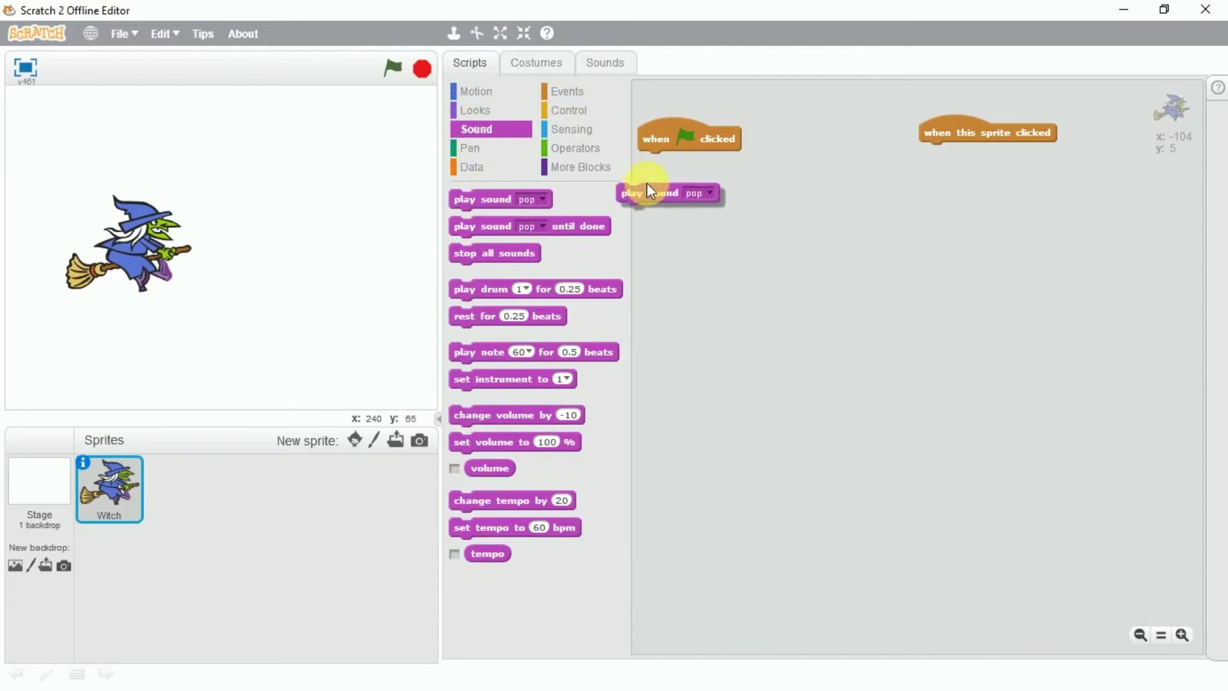
pyautogui.click(606, 68)
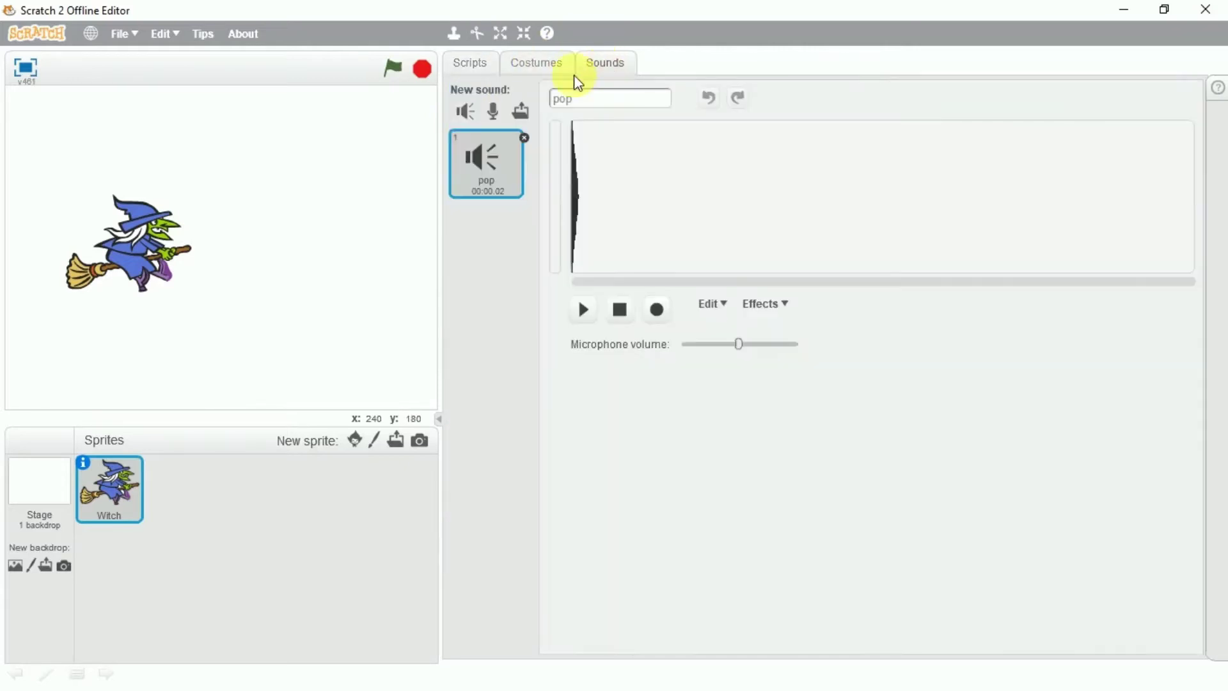
# Add the space ripple sound from the Sound Library's Effects category.
pyautogui.click(466, 113)
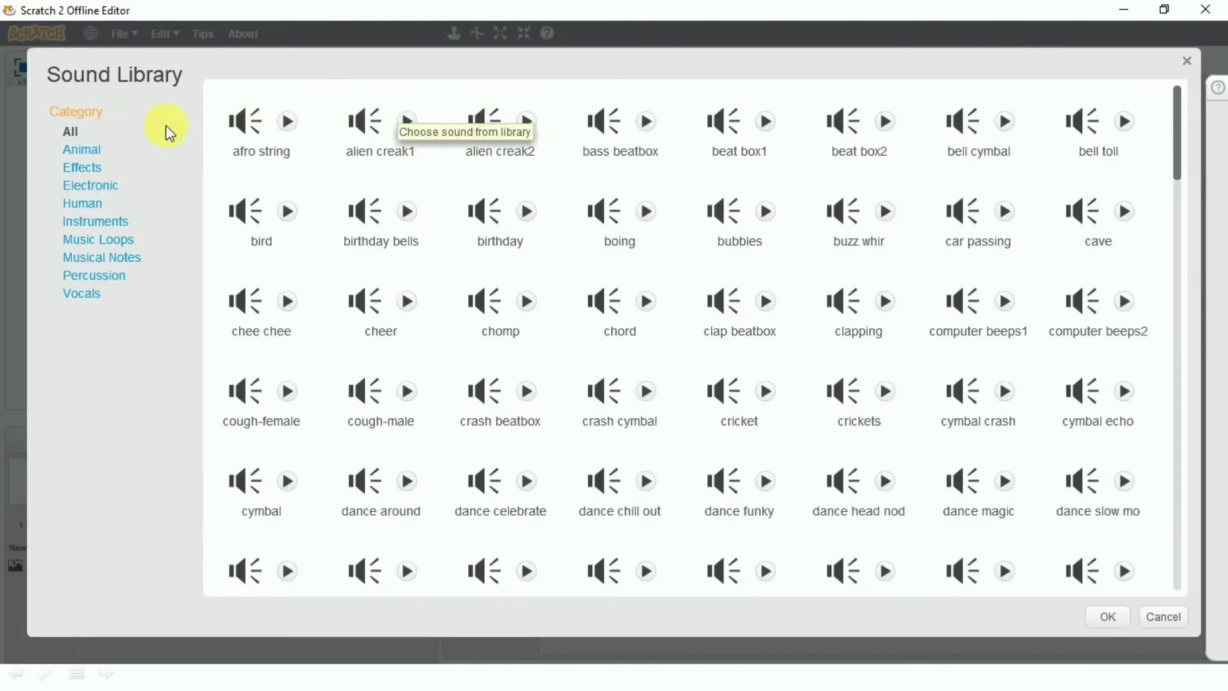
pyautogui.click(85, 169)
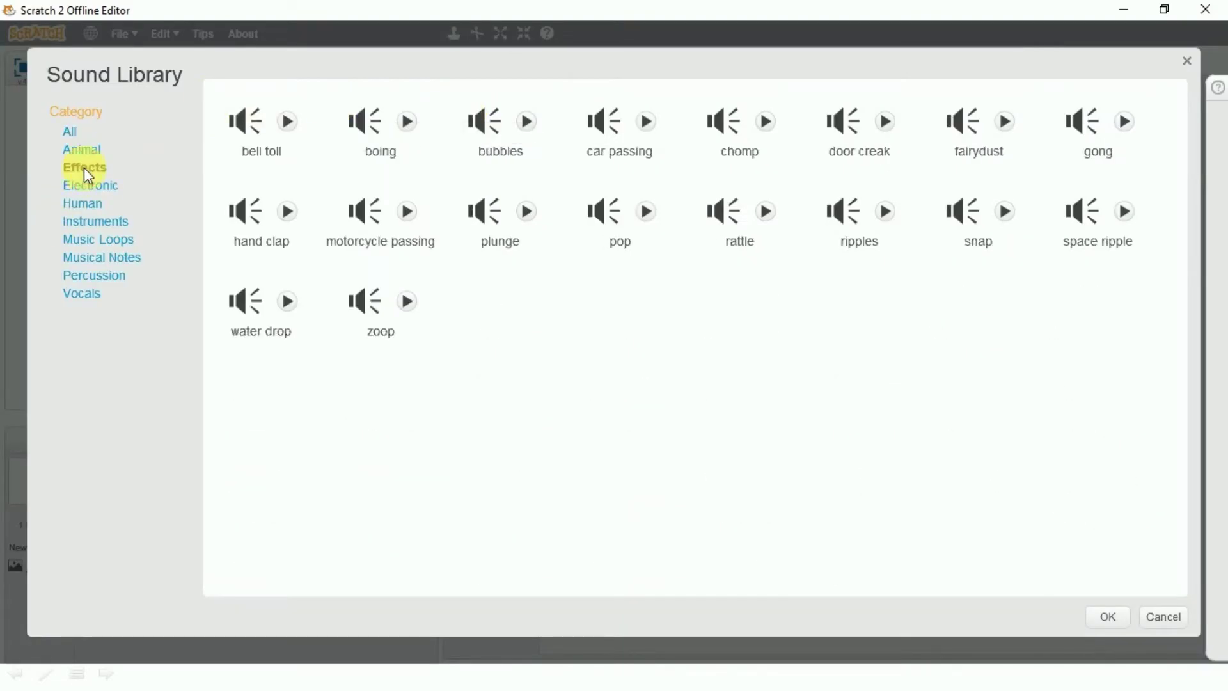
pyautogui.click(1094, 229)
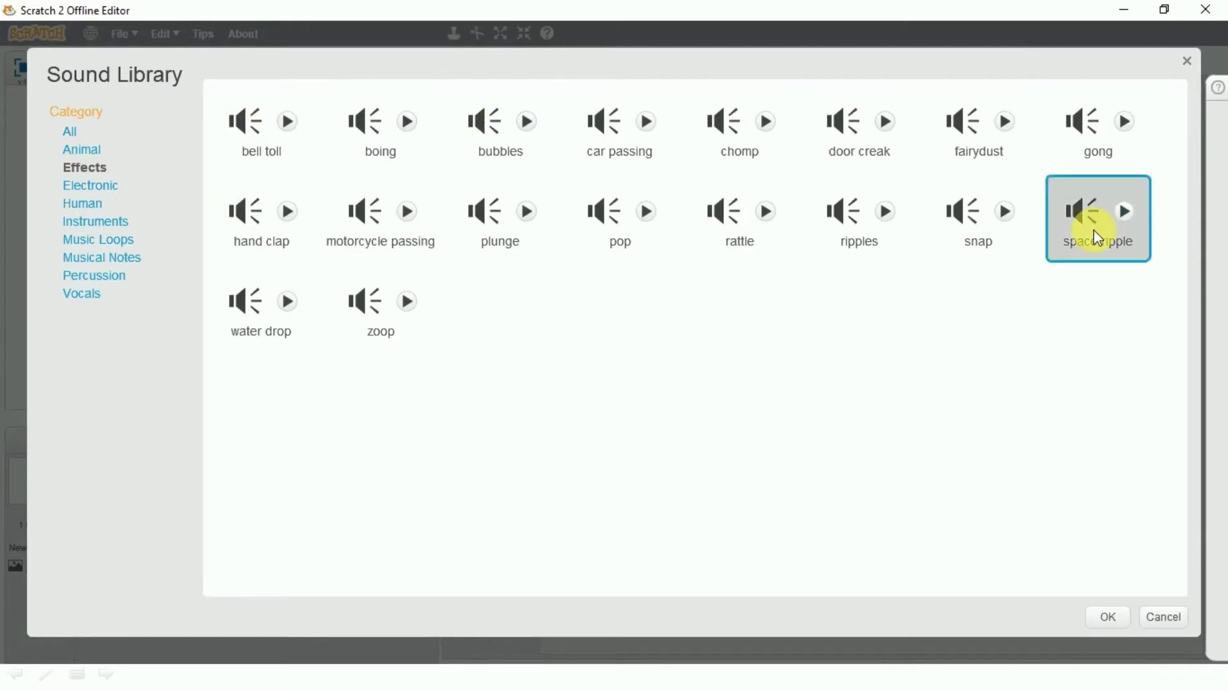
pyautogui.click(1107, 616)
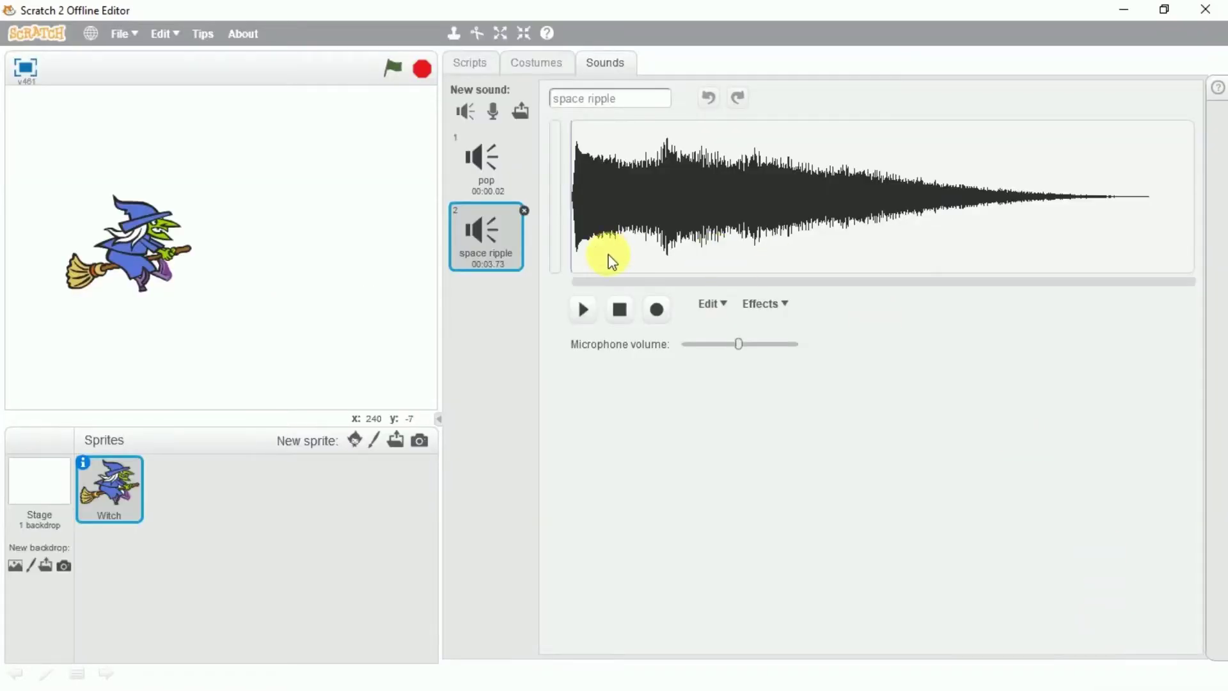
# Change the flag script's play sound block from pop to space ripple.
pyautogui.click(472, 63)
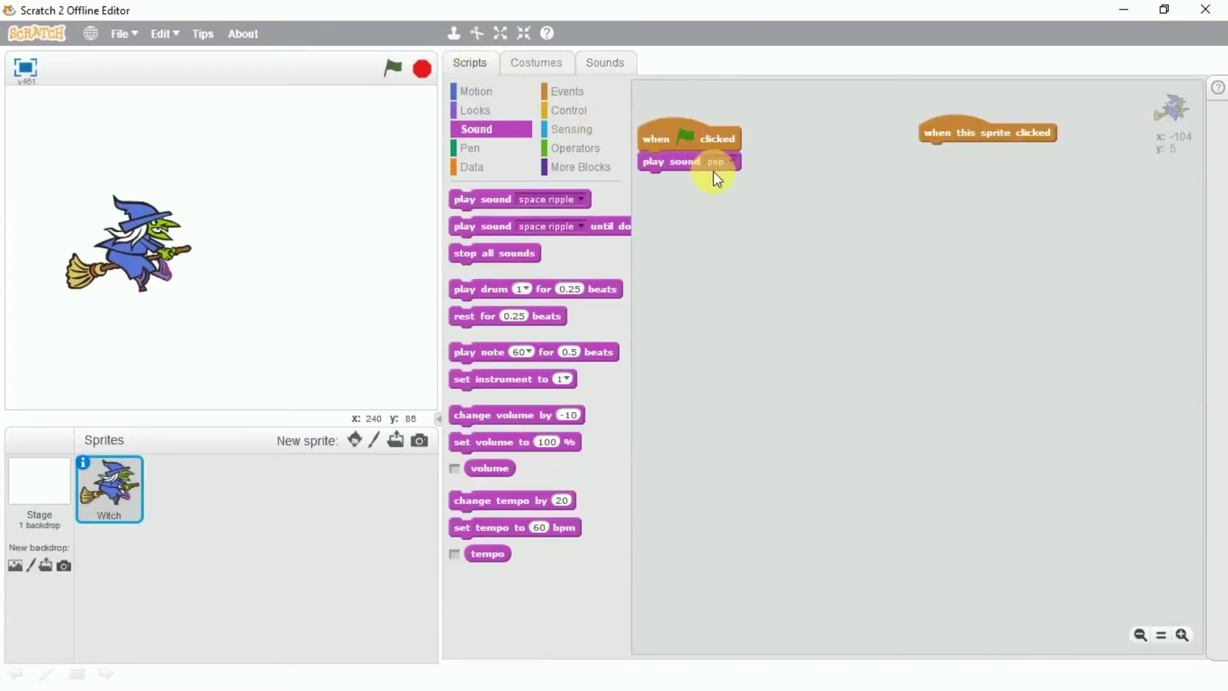
pyautogui.click(729, 164)
pyautogui.click(740, 204)
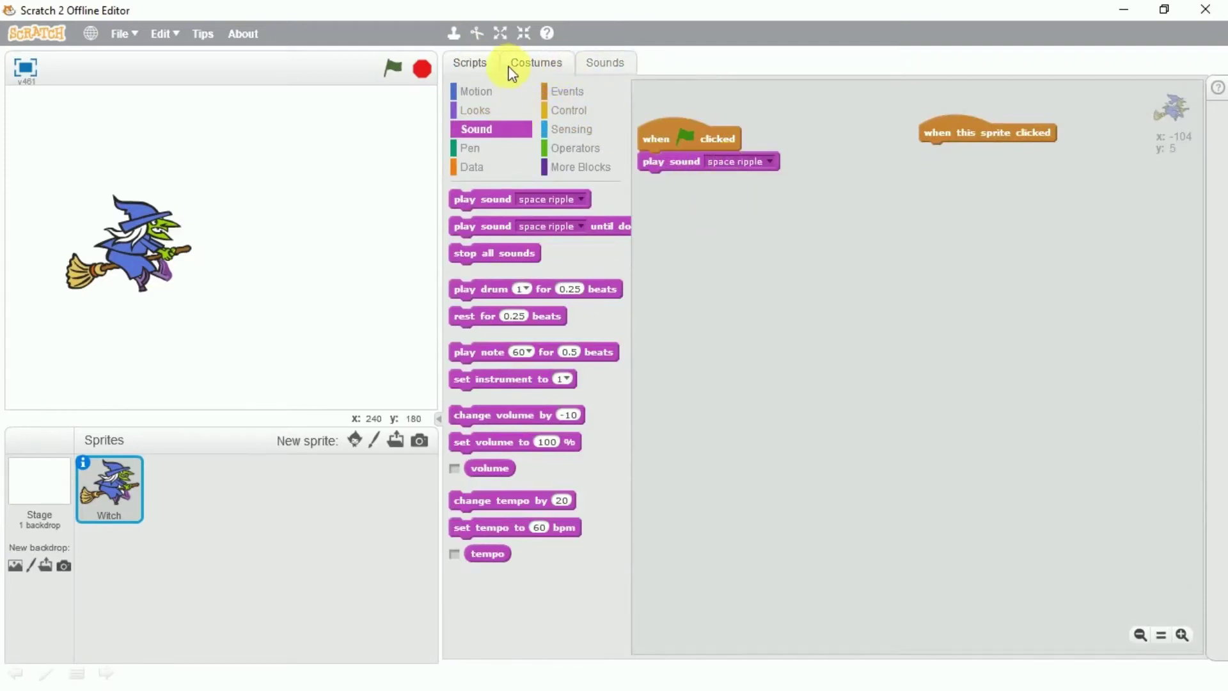
# Add the laugh-male1 sound from the Sound Library's Human category.
pyautogui.click(600, 68)
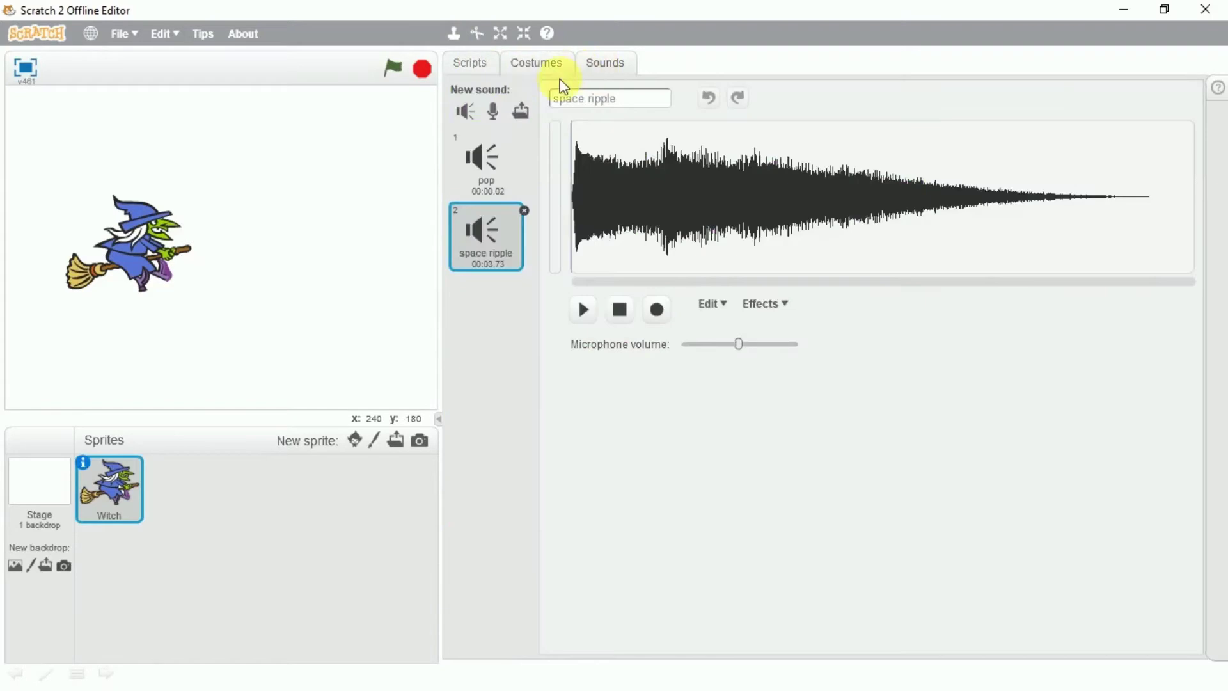
pyautogui.click(462, 108)
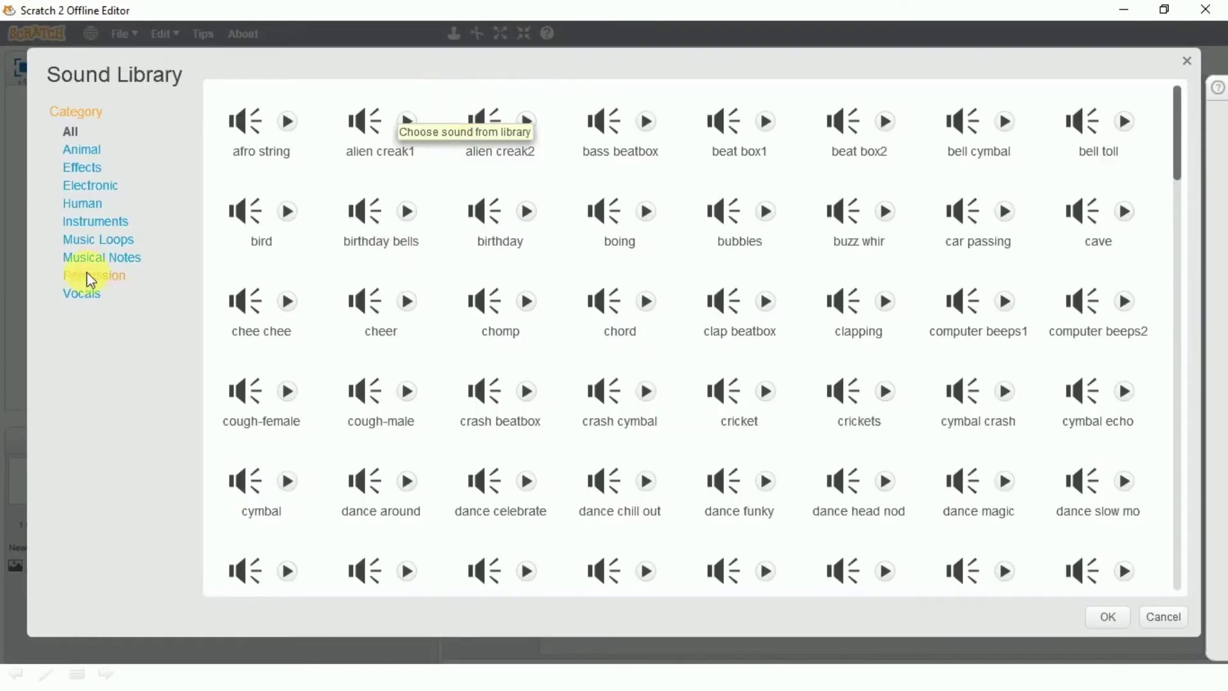
pyautogui.click(73, 206)
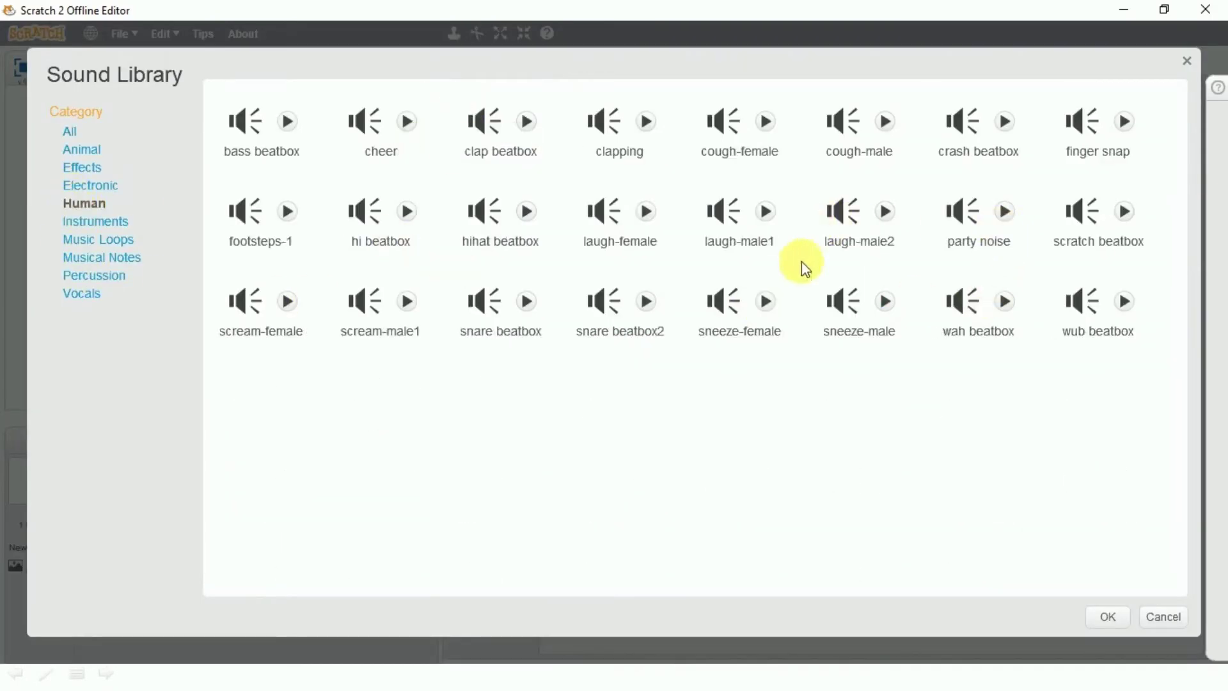
pyautogui.click(722, 233)
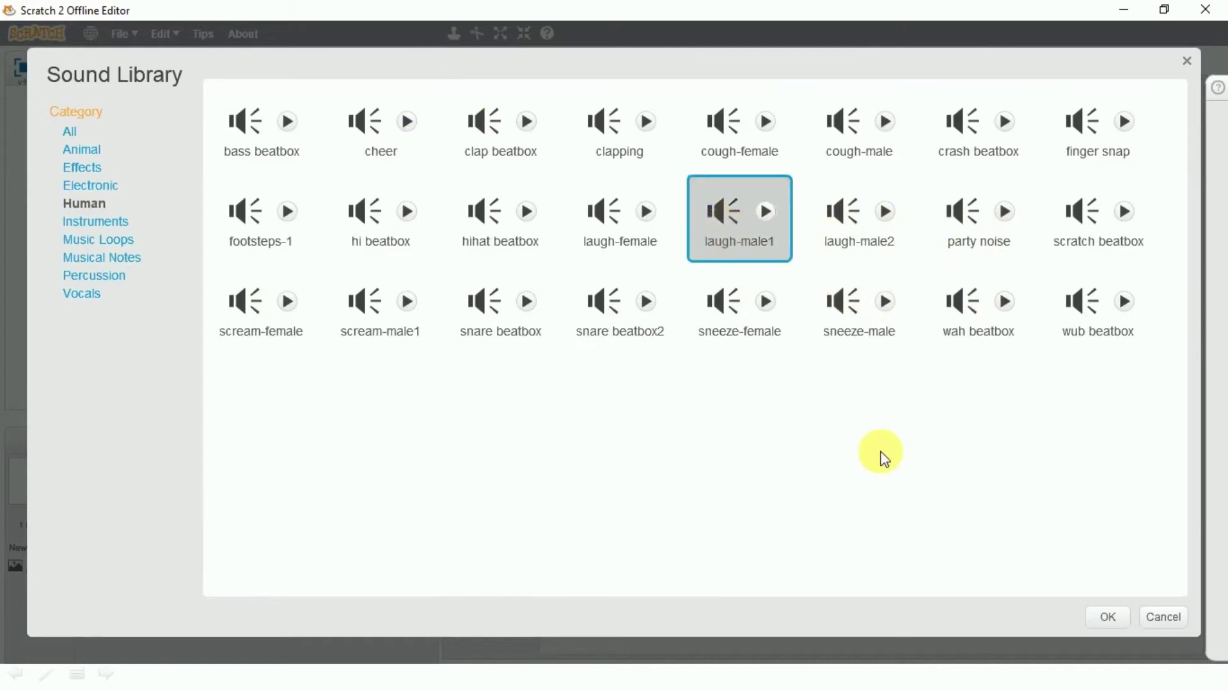
pyautogui.click(1108, 616)
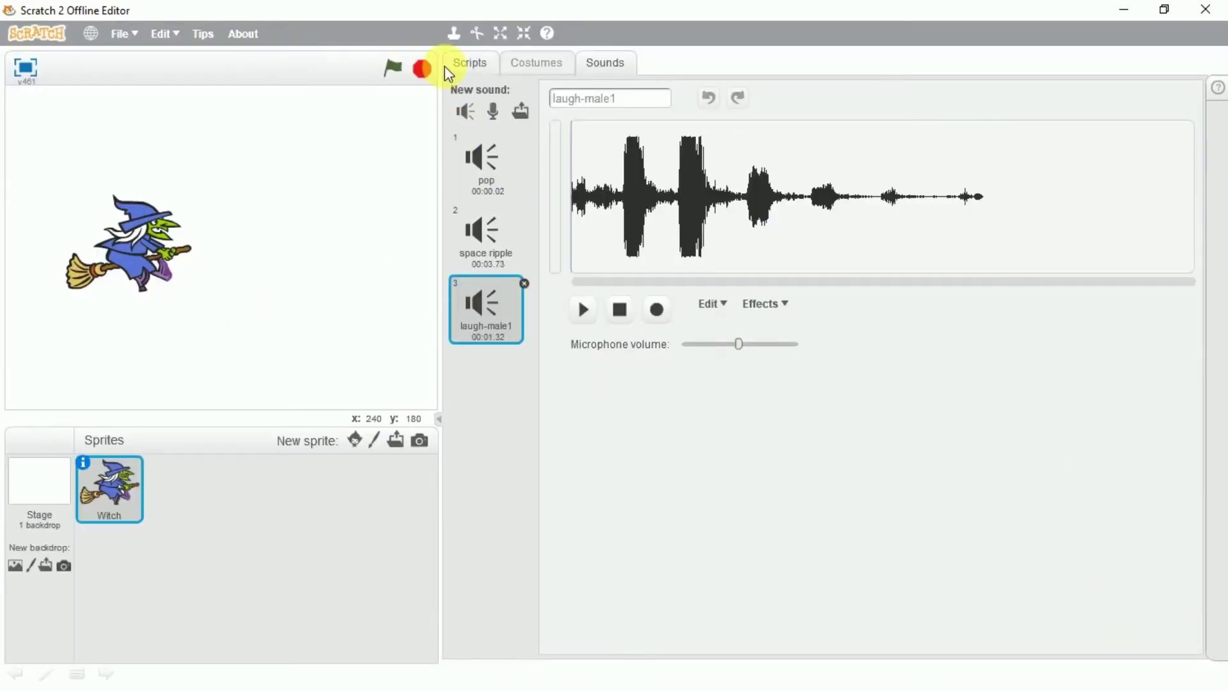
# Add 'play sound laugh-male1' under space ripple and run the flag script to hear both.
pyautogui.click(470, 63)
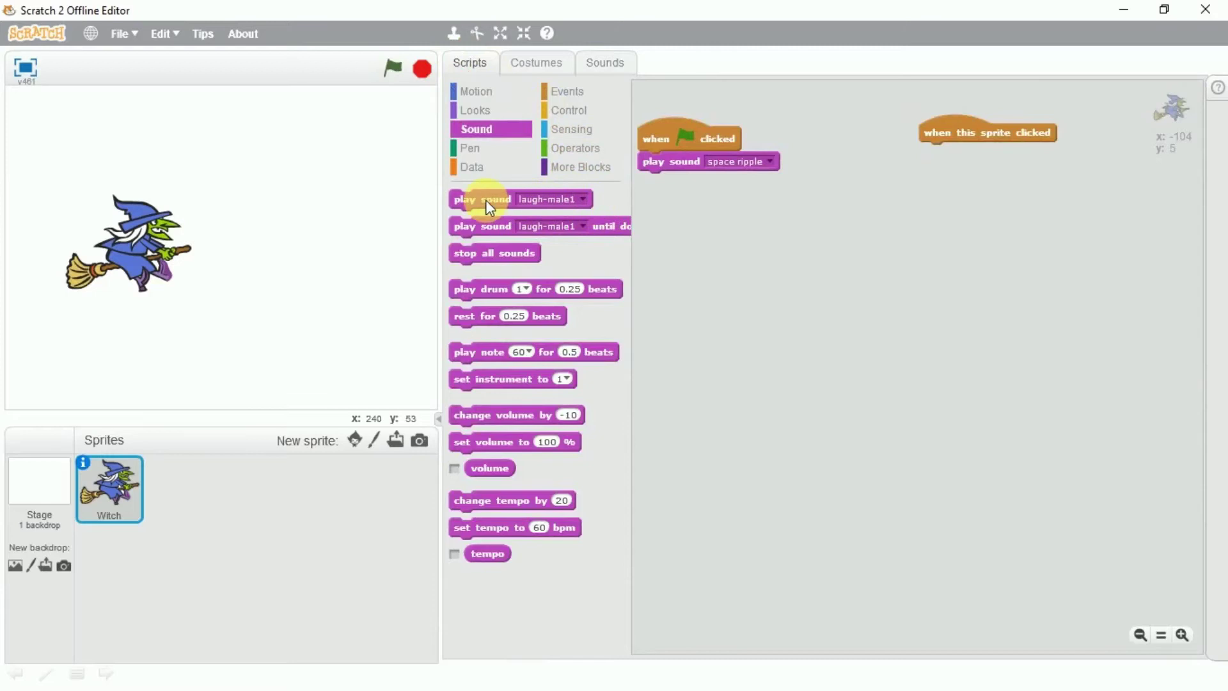
pyautogui.moveTo(485, 200); pyautogui.dragTo(690, 182)
pyautogui.click(772, 182)
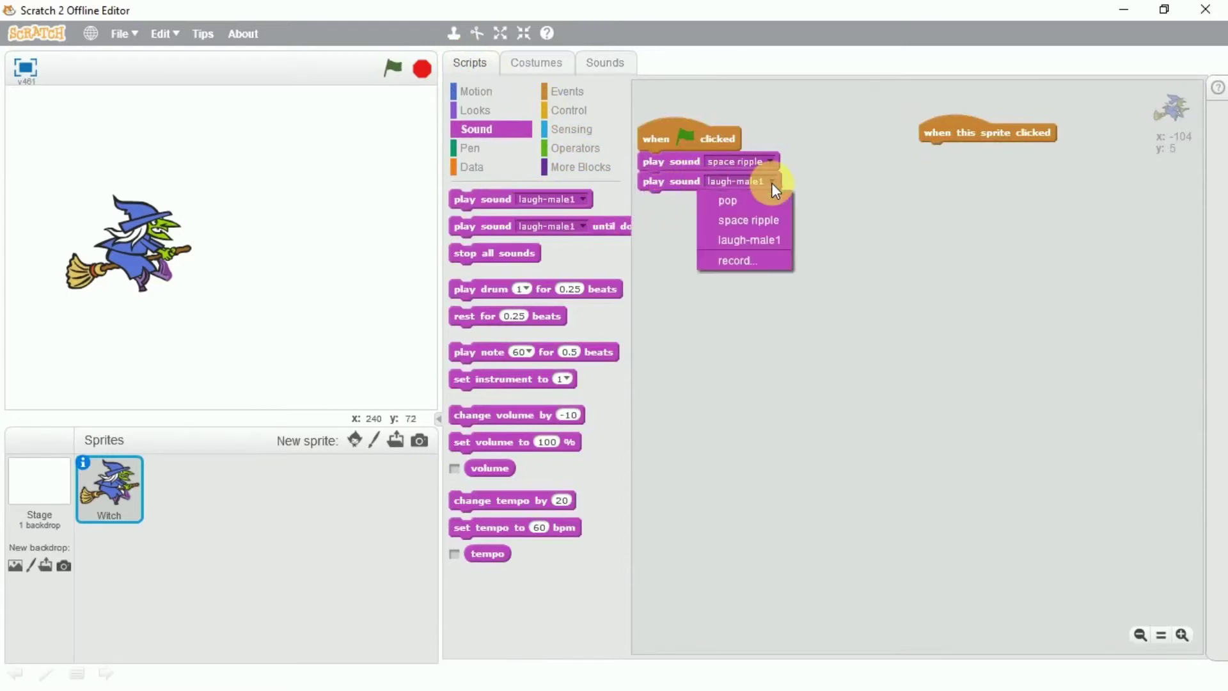
pyautogui.click(755, 239)
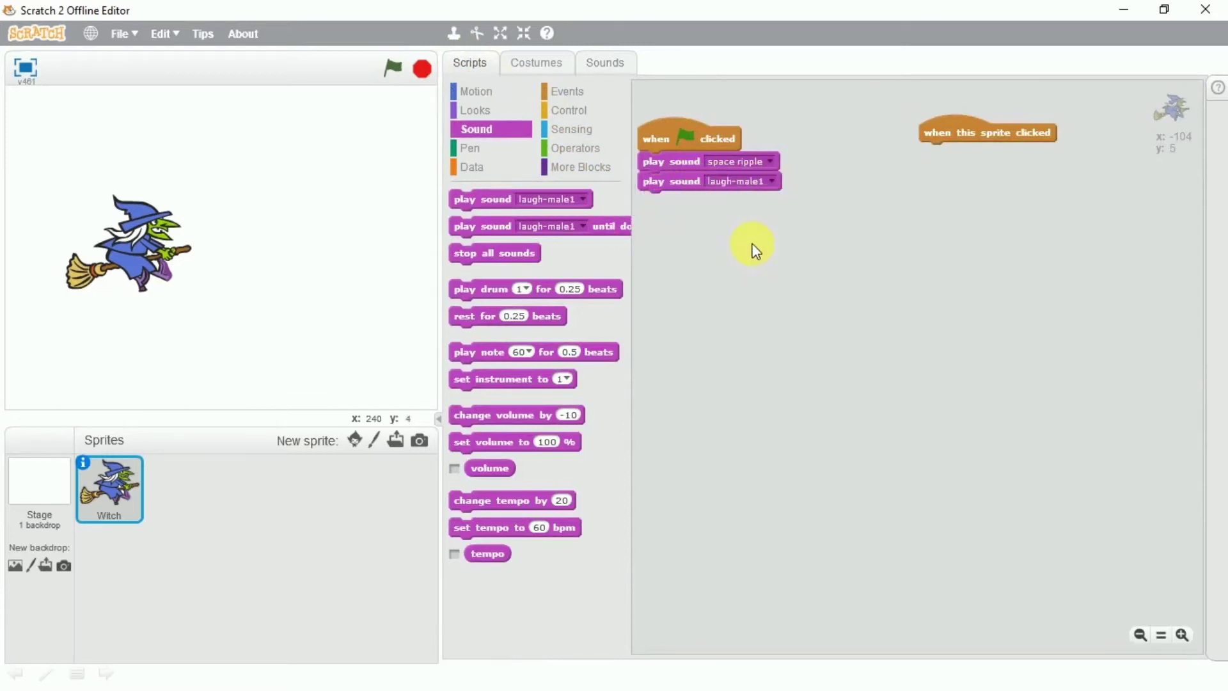
pyautogui.click(671, 134)
# Place the sprite-clicked script below the flag script and attach 'stop all sounds' to it.
pyautogui.moveTo(988, 135); pyautogui.dragTo(758, 278)
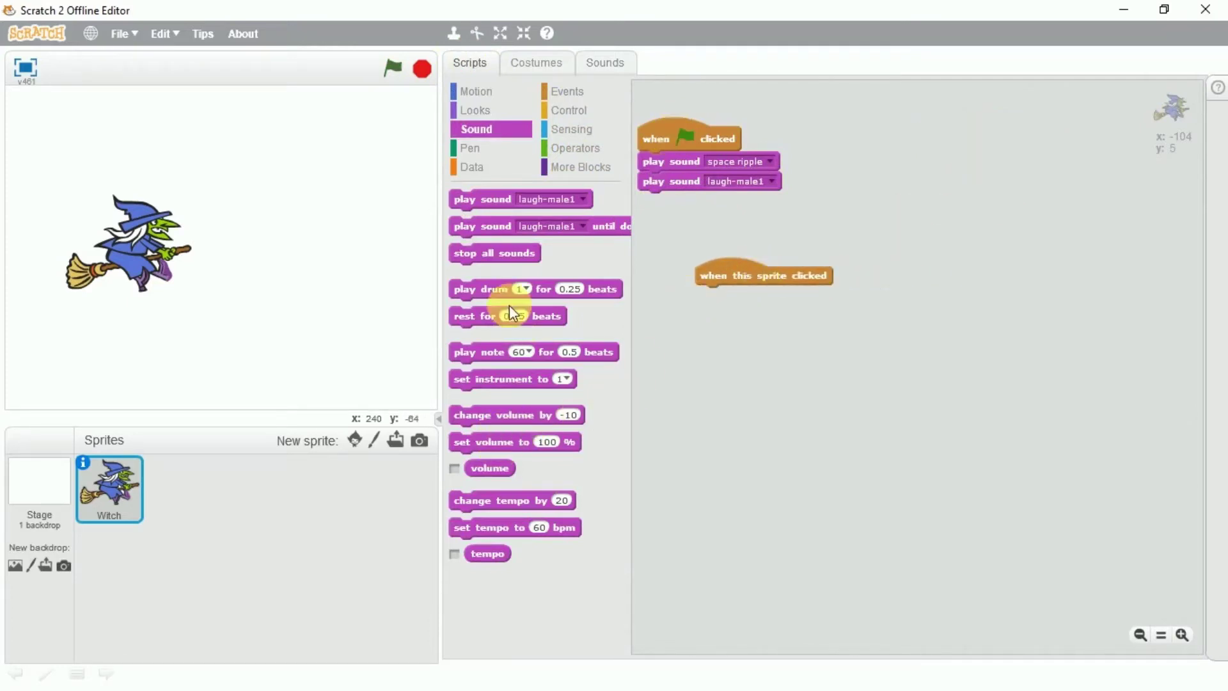
pyautogui.moveTo(491, 260)
pyautogui.mouseDown()
pyautogui.moveTo(709, 321)
pyautogui.moveTo(745, 312)
pyautogui.moveTo(706, 213)
pyautogui.mouseUp()
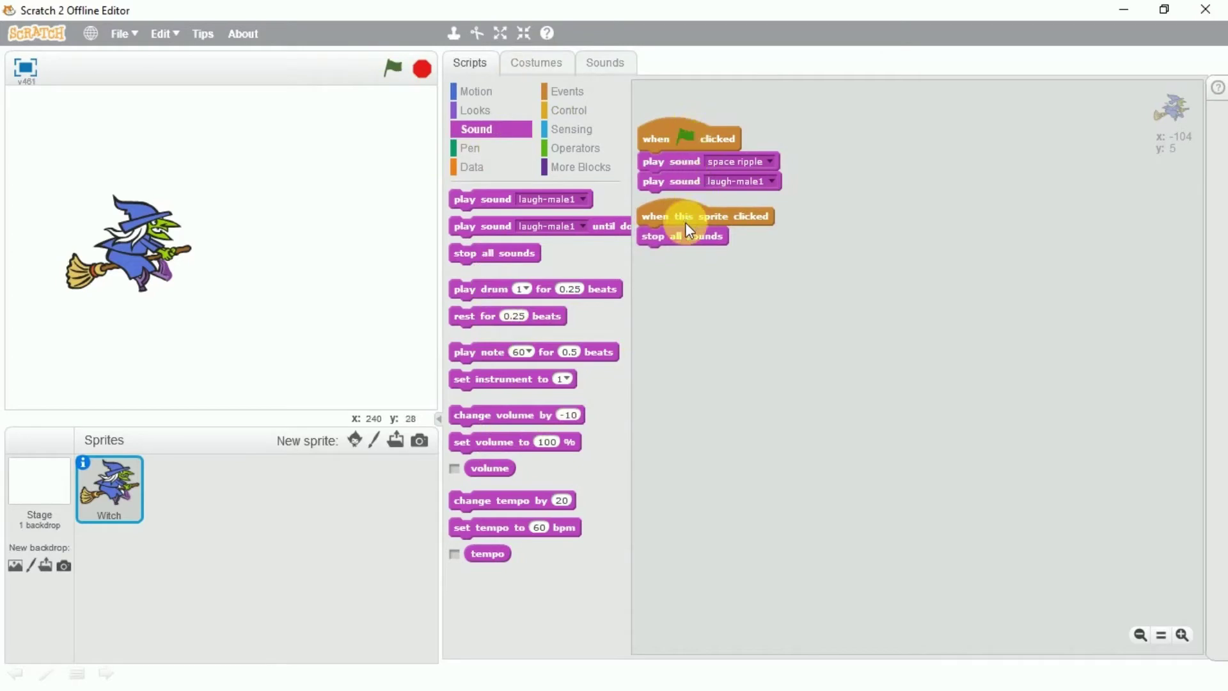
pyautogui.moveTo(686, 222); pyautogui.dragTo(712, 244)
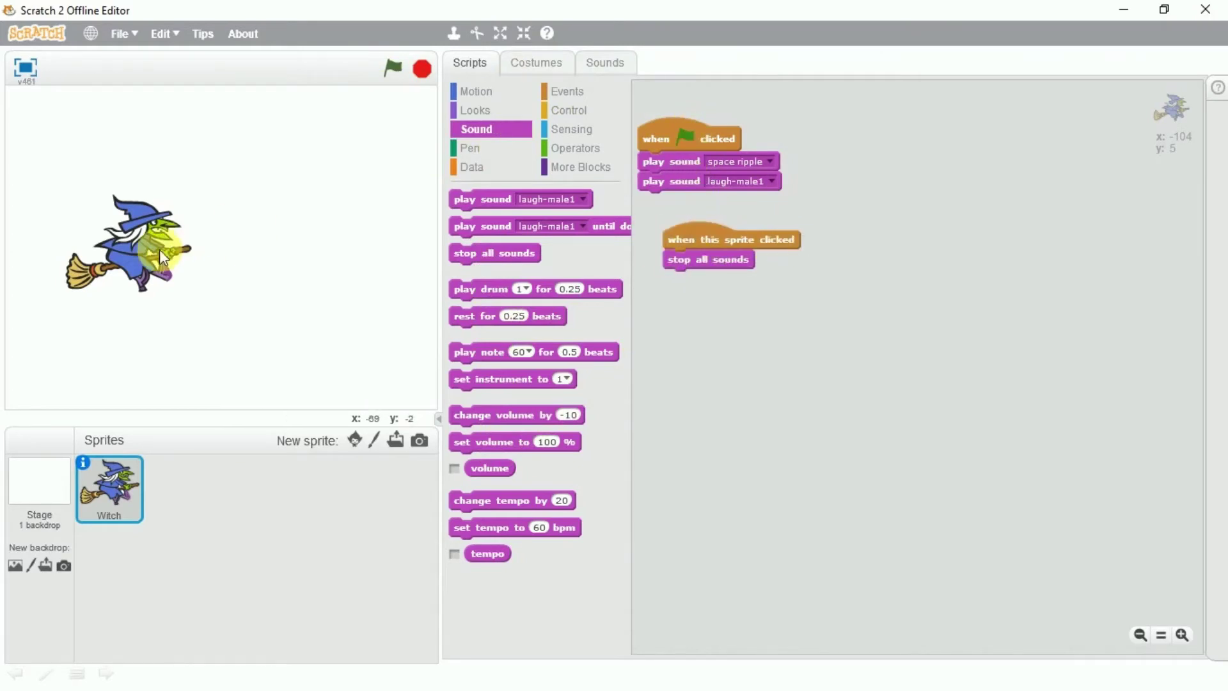
# Enlarge the witch twice with the Grow tool.
pyautogui.click(500, 33)
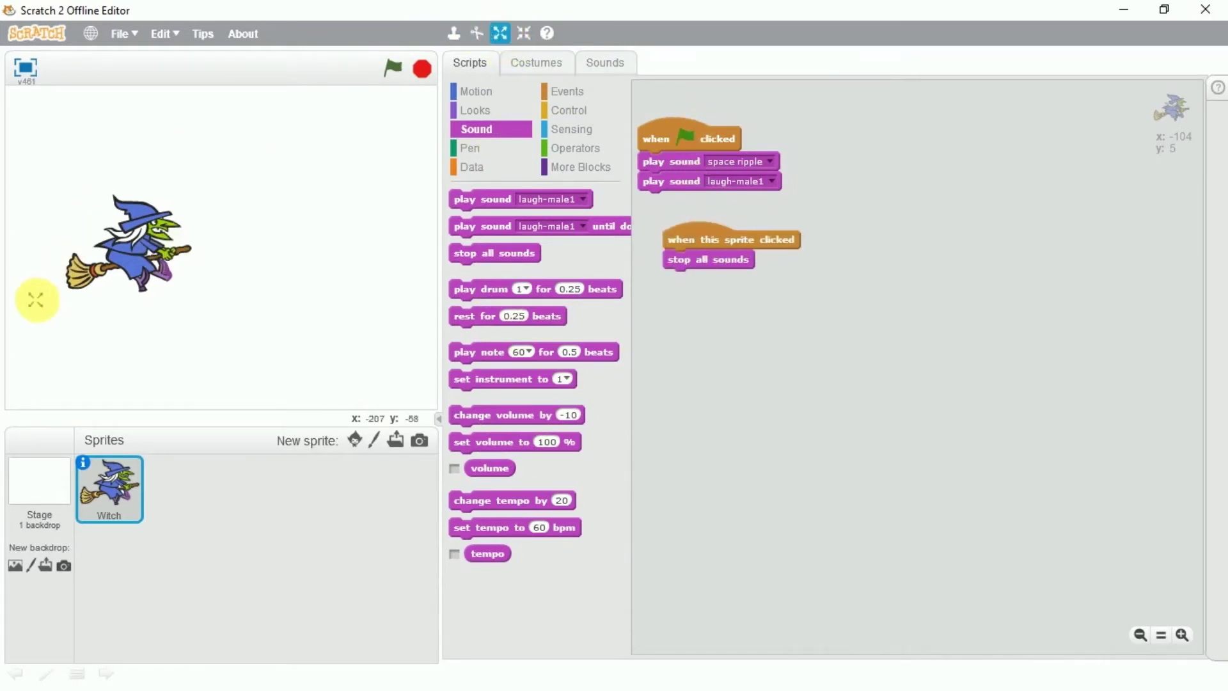
pyautogui.click(120, 270)
pyautogui.click(120, 270)
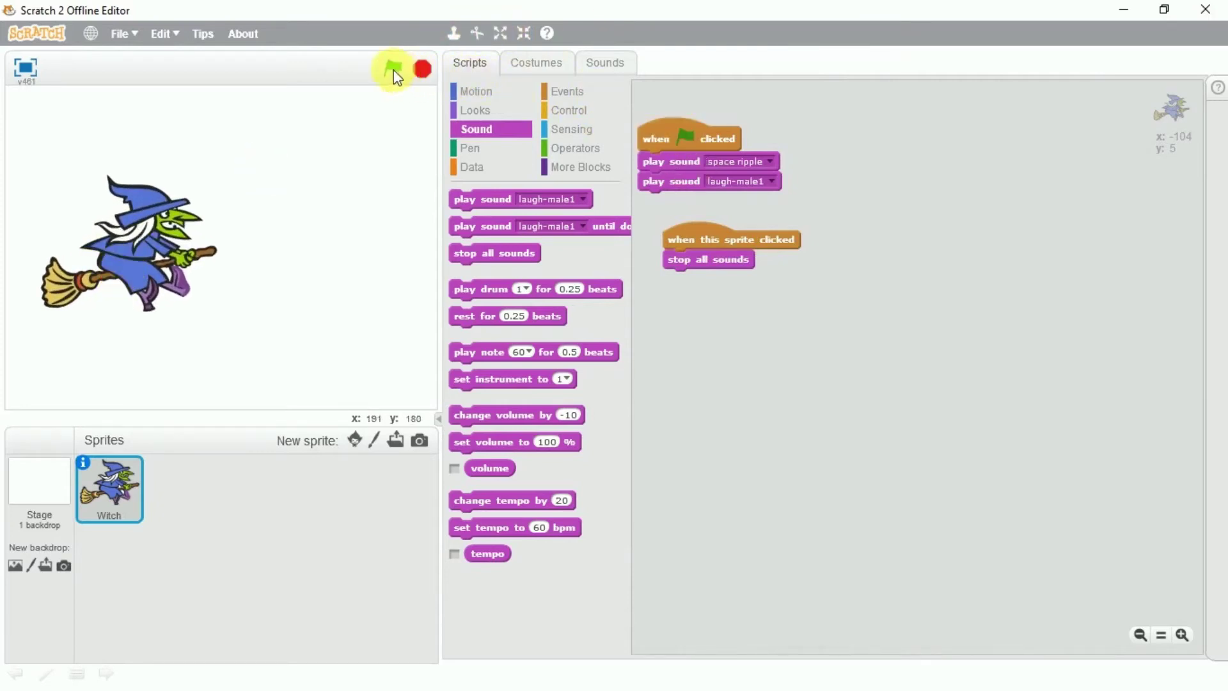
# Test twice: start the sounds, then click the witch to stop them.
pyautogui.click(149, 229)
pyautogui.click(143, 229)
pyautogui.click(394, 68)
pyautogui.click(173, 243)
pyautogui.moveTo(711, 236); pyautogui.dragTo(701, 220)
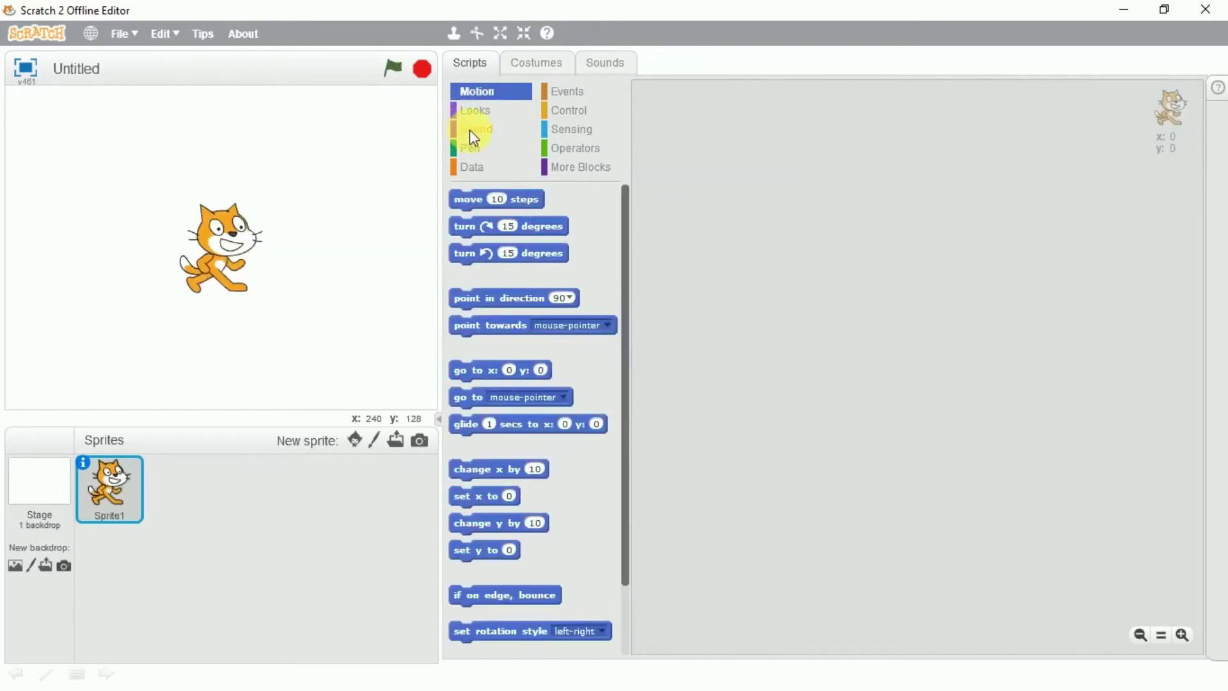
# Place a play drum block in the new project's scripts and play it.
pyautogui.click(470, 130)
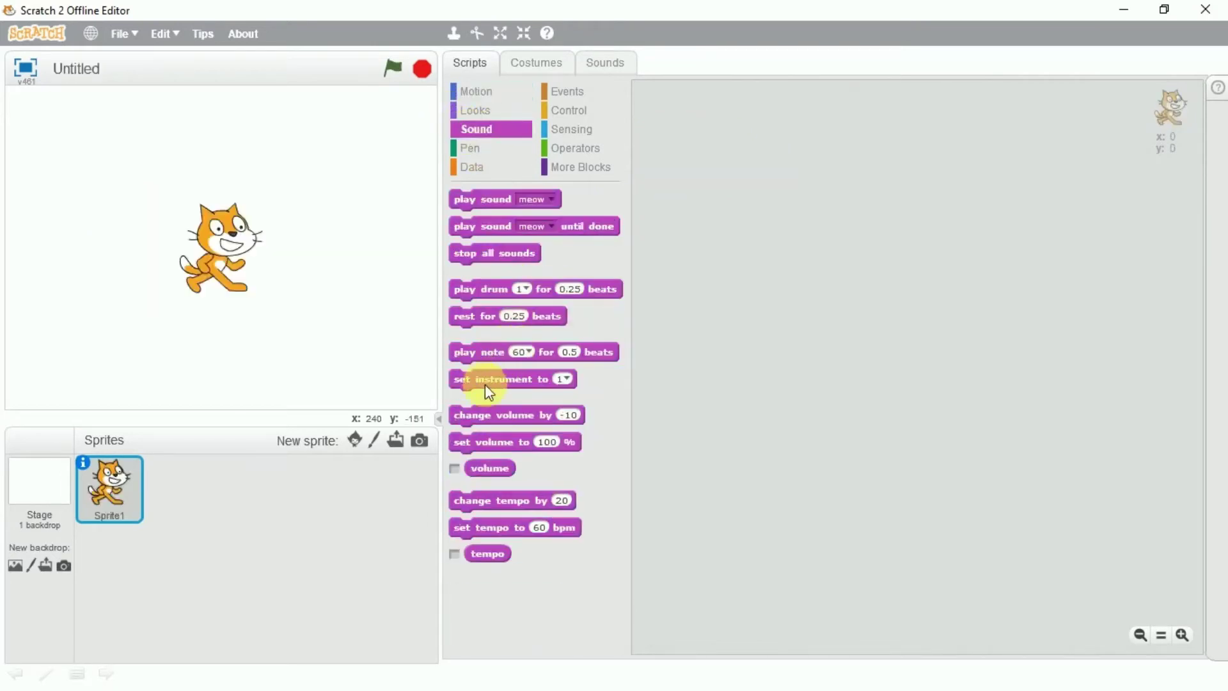
pyautogui.moveTo(482, 287); pyautogui.dragTo(706, 160)
pyautogui.click(705, 165)
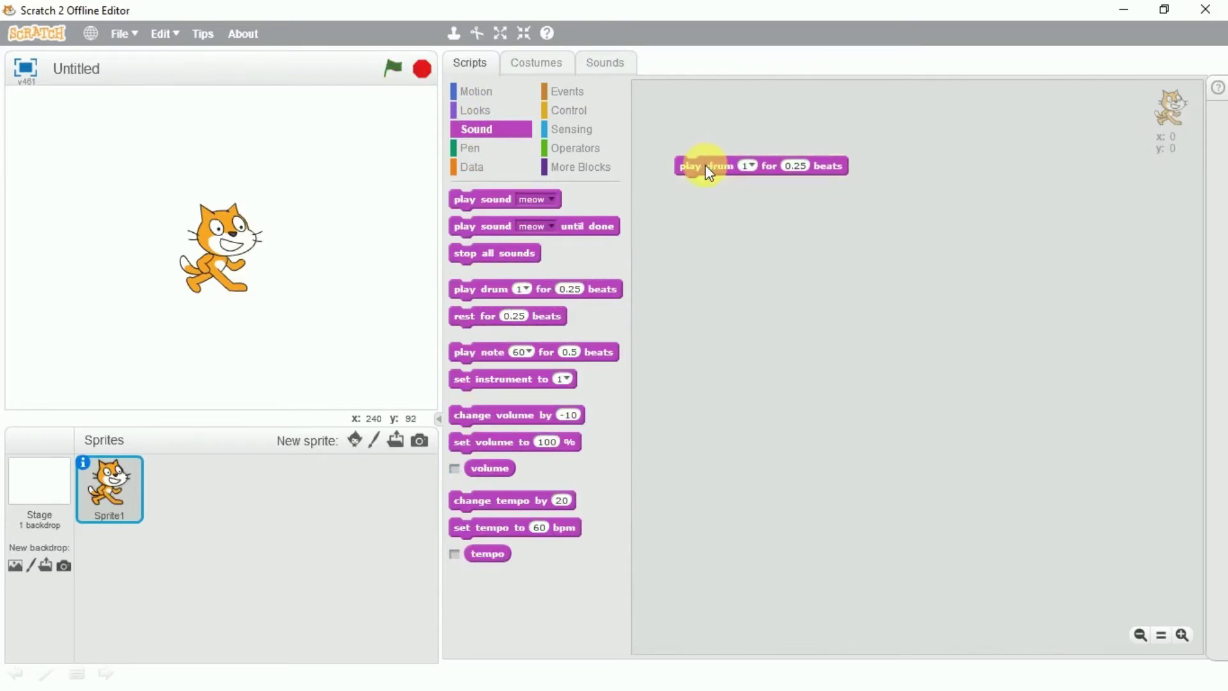
pyautogui.click(704, 164)
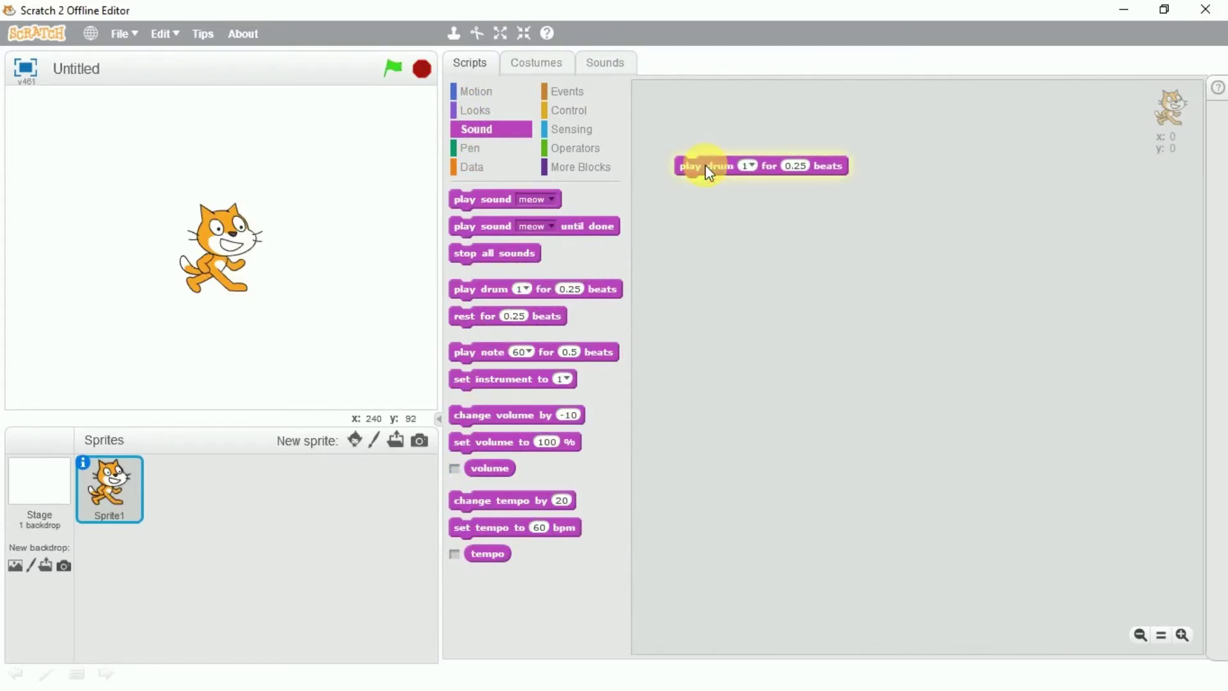
# Try drum 2 (Bass Drum), then set the block to drum 8, Hand Clap.
pyautogui.click(747, 165)
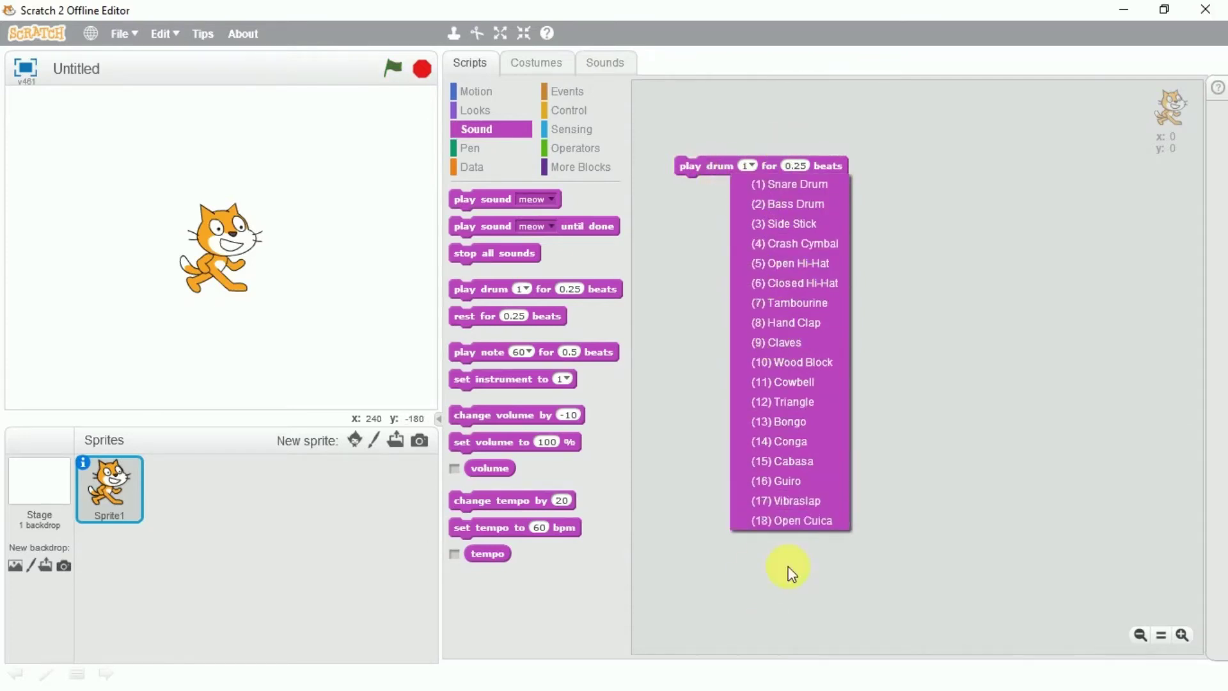
pyautogui.click(811, 203)
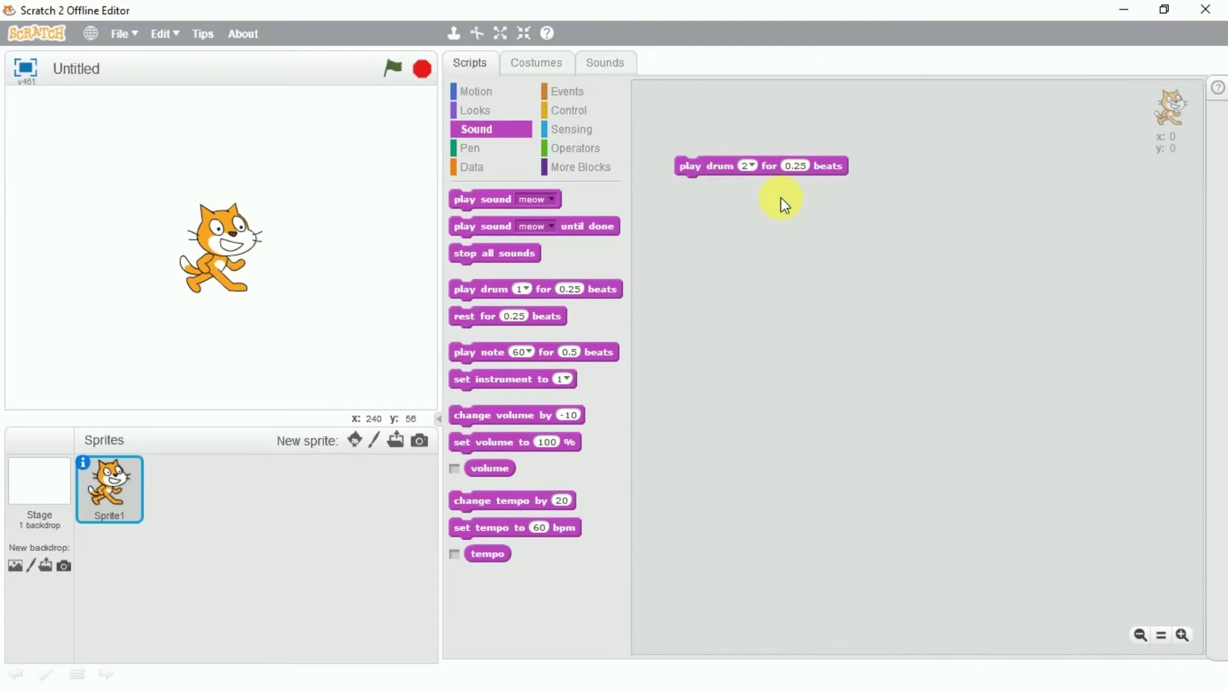
pyautogui.click(757, 169)
pyautogui.click(792, 314)
pyautogui.click(725, 170)
# Stack additional play drum blocks under the first drum block.
pyautogui.moveTo(483, 289); pyautogui.dragTo(705, 197)
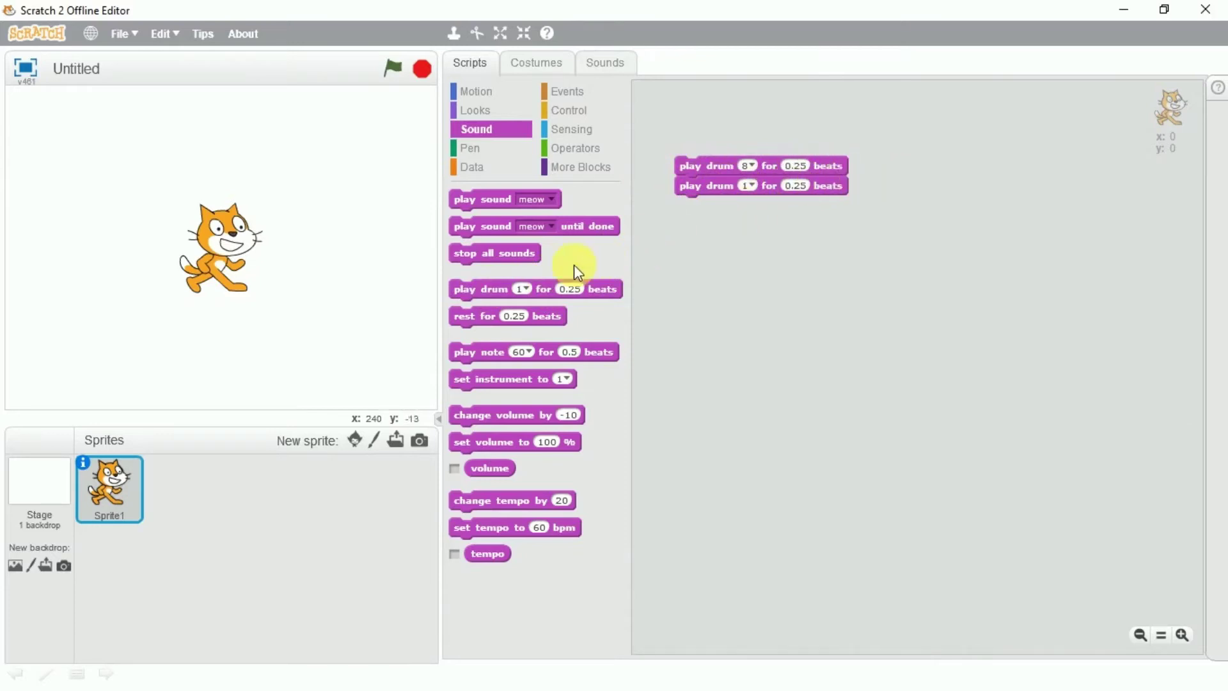
pyautogui.moveTo(495, 295); pyautogui.dragTo(719, 211)
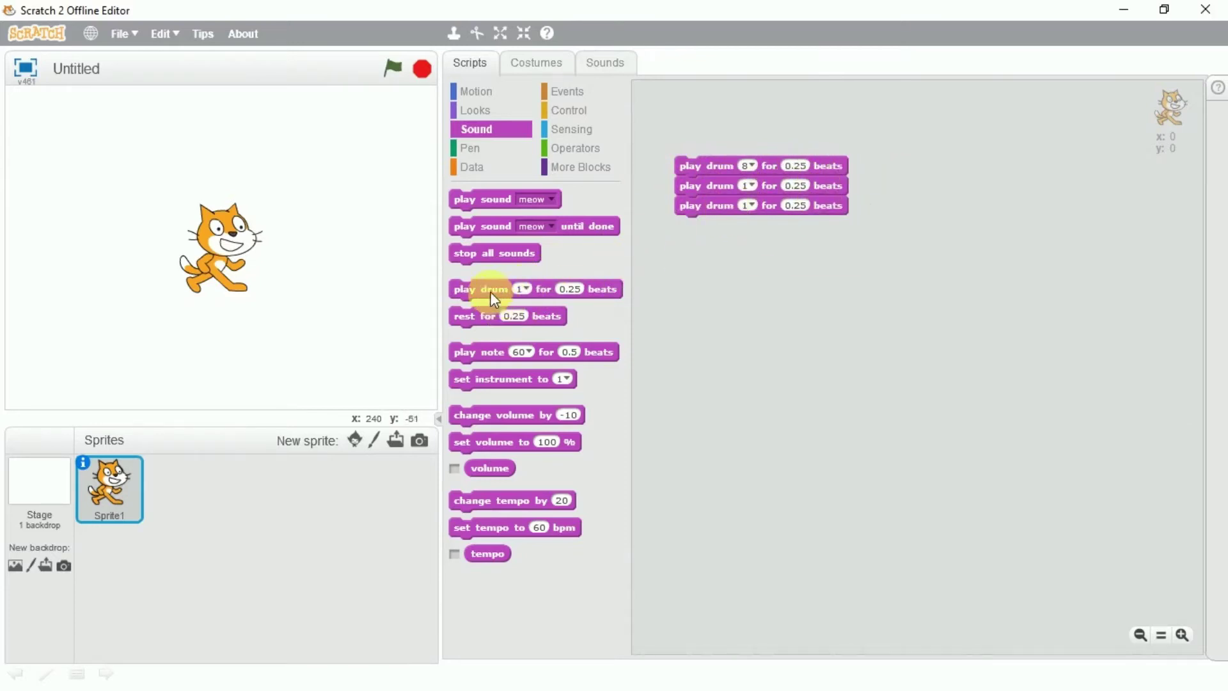
pyautogui.moveTo(490, 292)
pyautogui.mouseDown()
pyautogui.moveTo(723, 235)
pyautogui.moveTo(715, 254)
pyautogui.mouseUp()
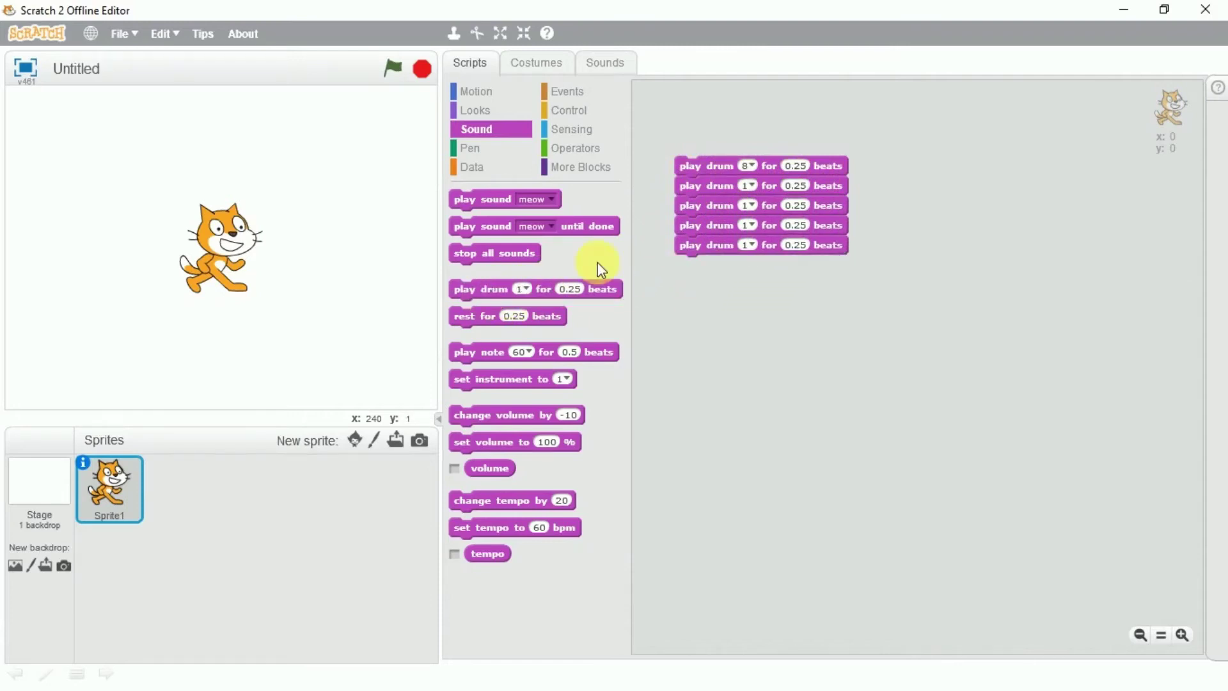
pyautogui.moveTo(497, 299); pyautogui.dragTo(710, 271)
pyautogui.moveTo(494, 293); pyautogui.dragTo(717, 278)
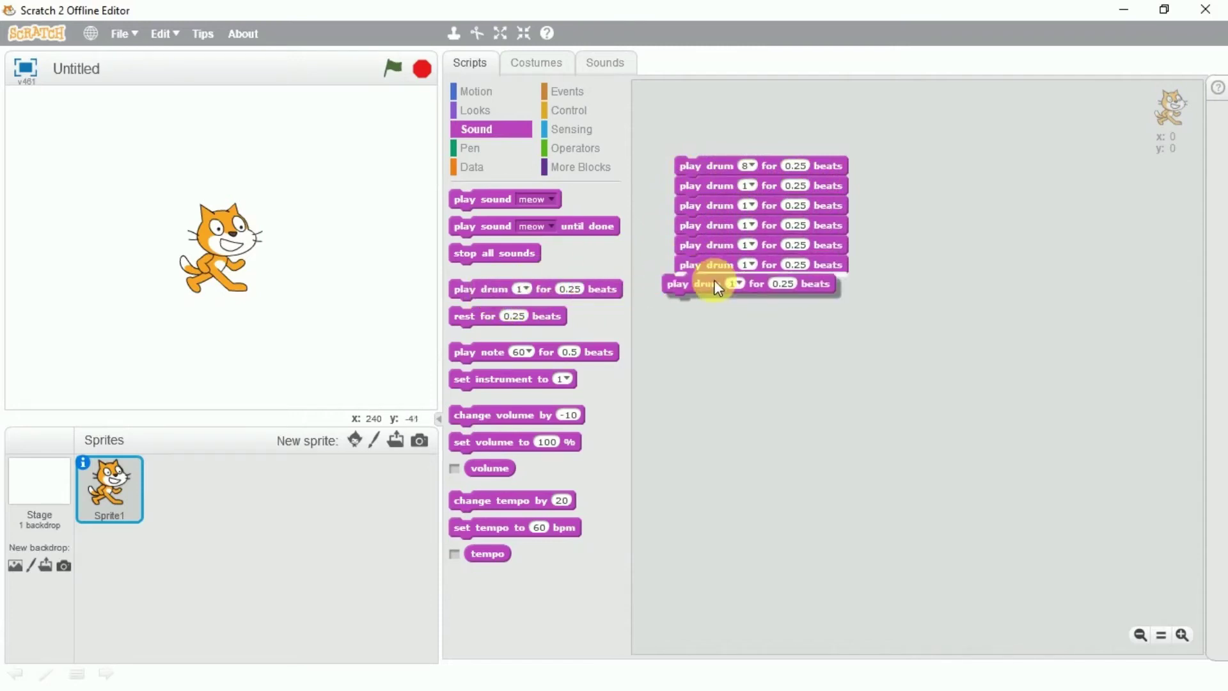
# Set the first four drum blocks to drums 1, 2, 3 and 4.
pyautogui.click(750, 165)
pyautogui.click(767, 184)
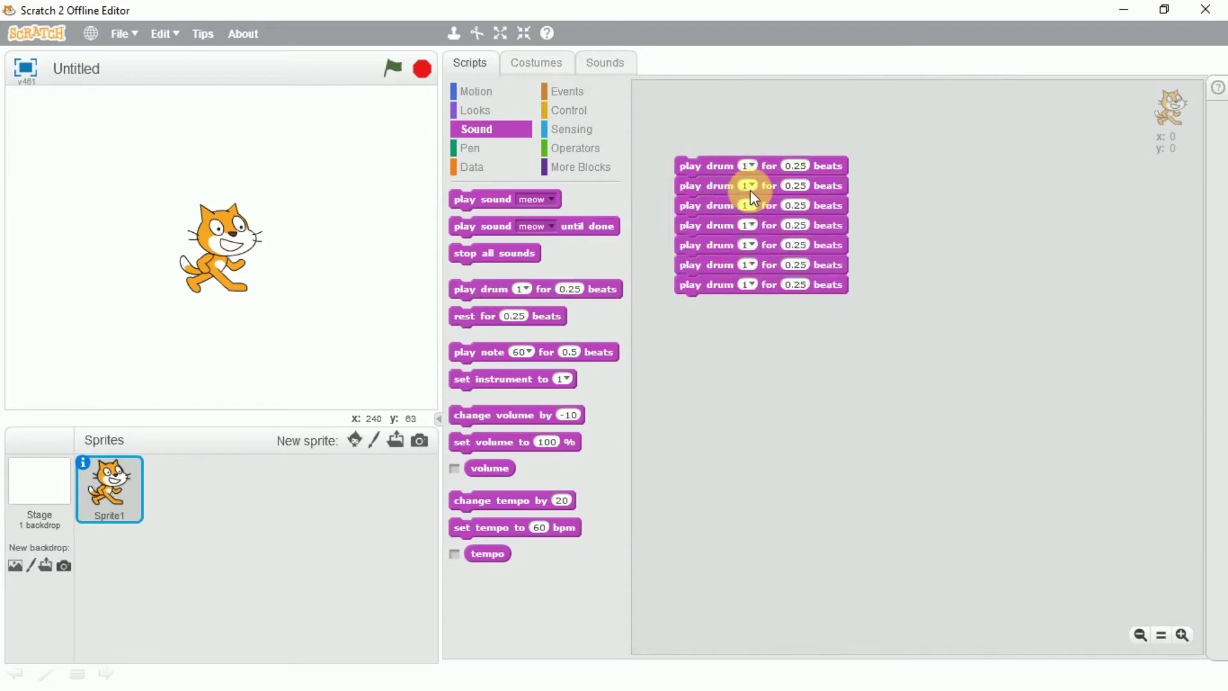
pyautogui.click(763, 217)
pyautogui.click(754, 207)
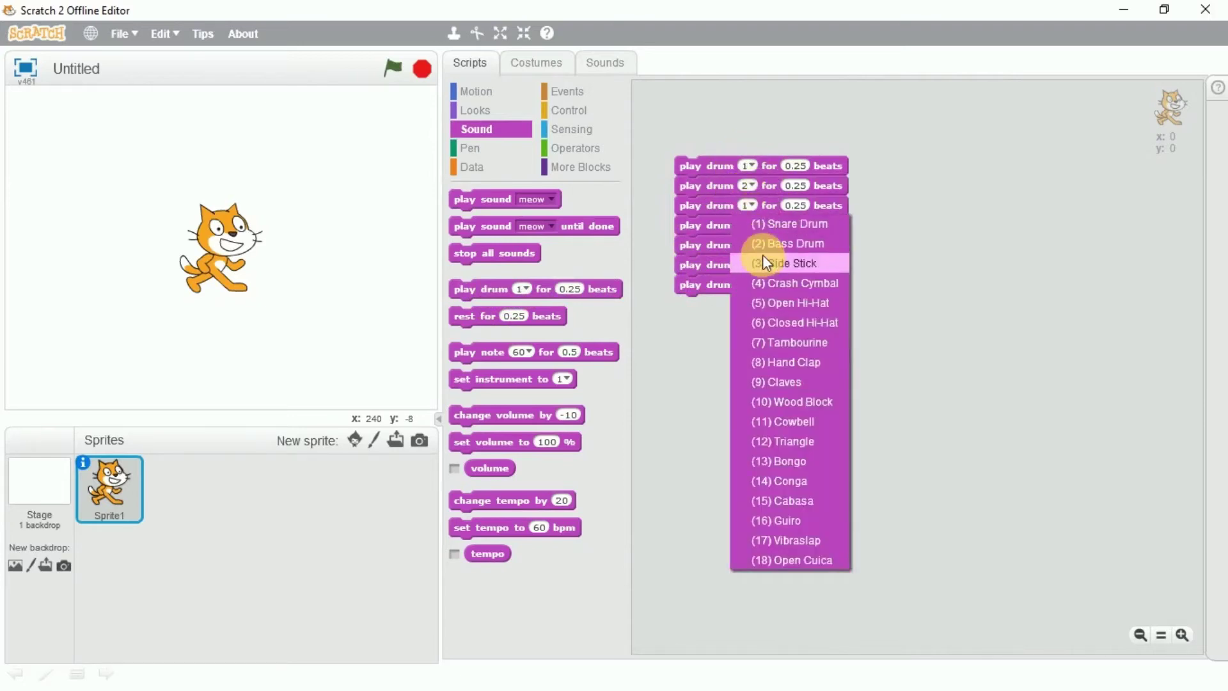
pyautogui.click(762, 257)
pyautogui.click(754, 229)
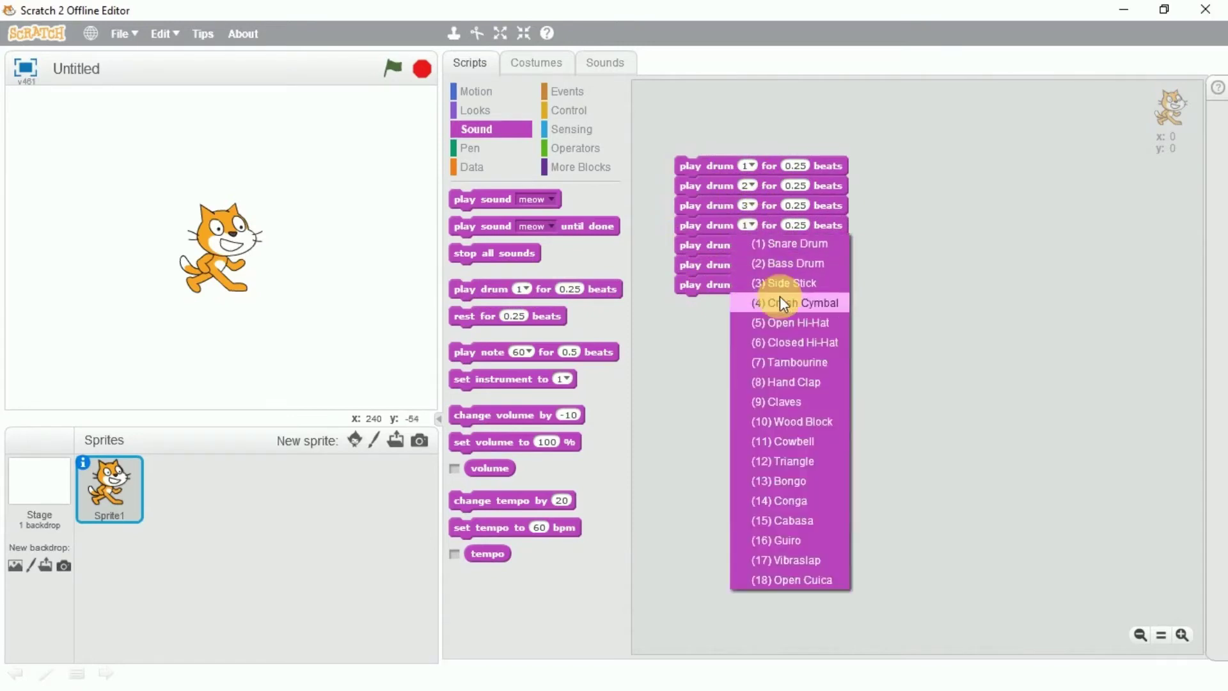
pyautogui.click(780, 301)
# Set the remaining blocks to drums 5, 6 and 7, then play the sequence.
pyautogui.click(752, 244)
pyautogui.click(785, 342)
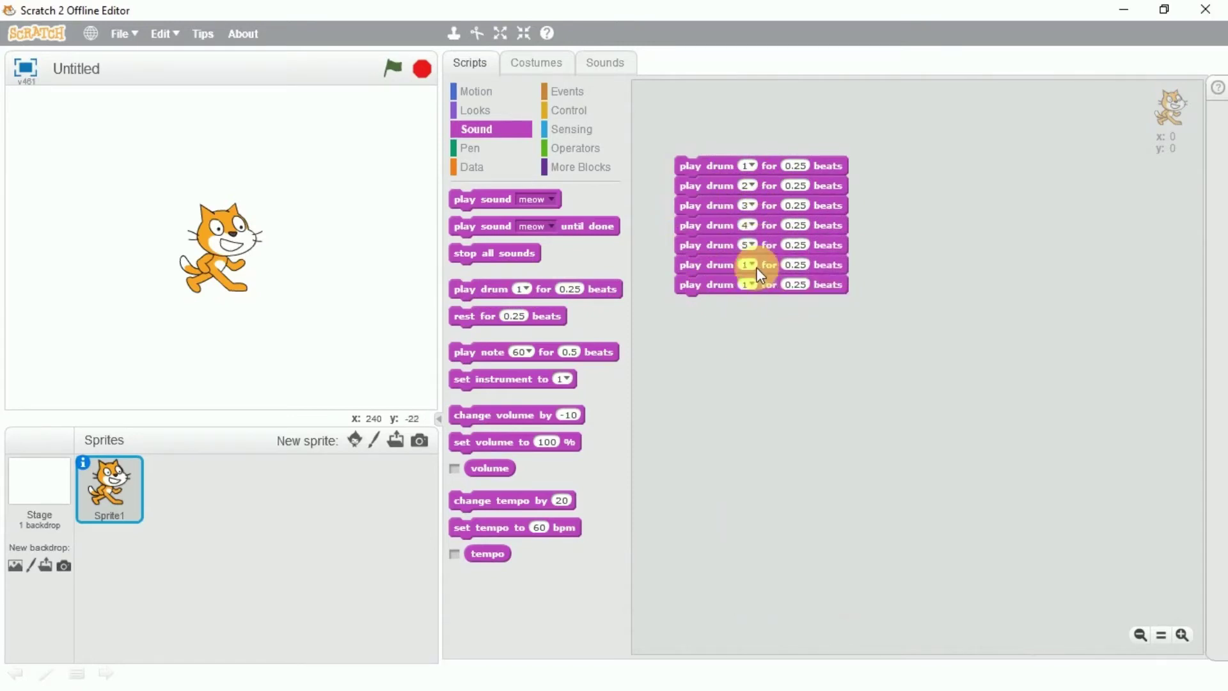
pyautogui.click(752, 264)
pyautogui.click(786, 385)
pyautogui.click(750, 285)
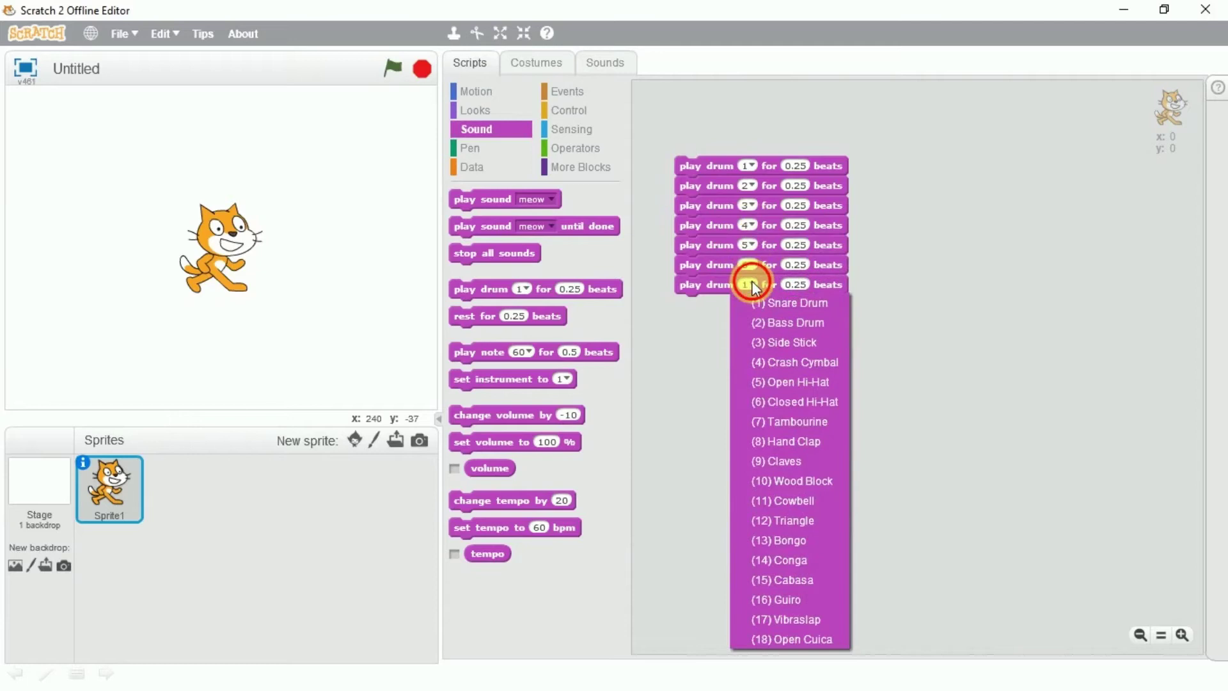
pyautogui.click(780, 416)
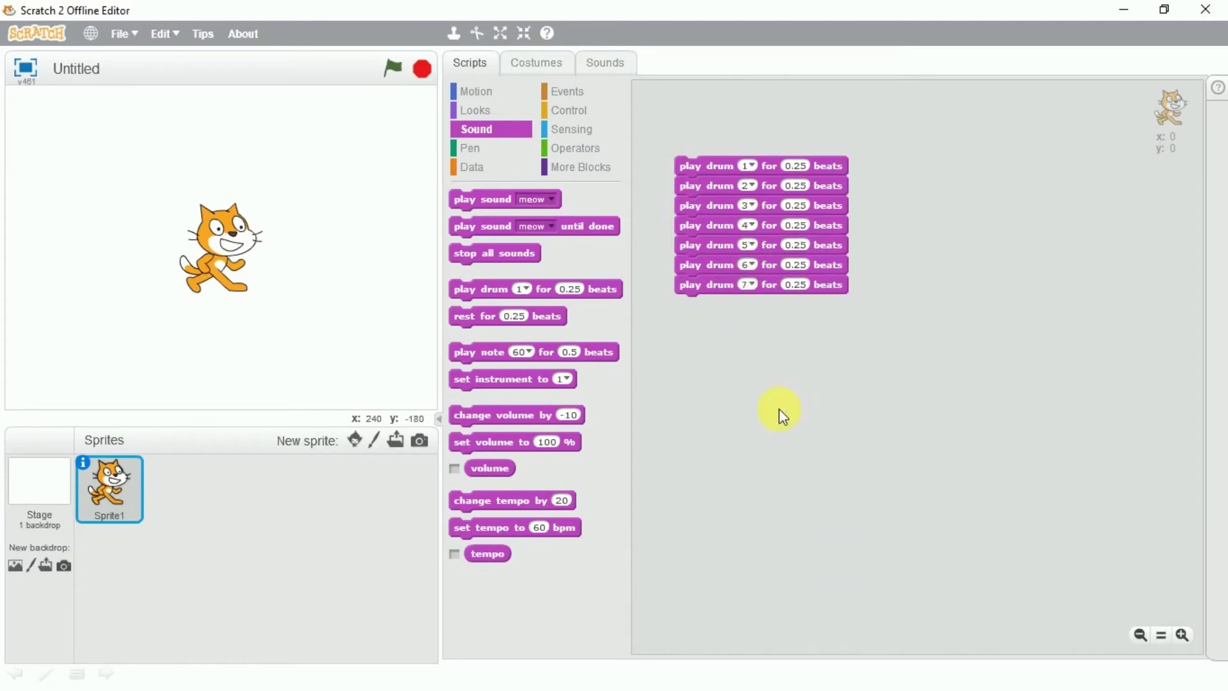
pyautogui.click(725, 169)
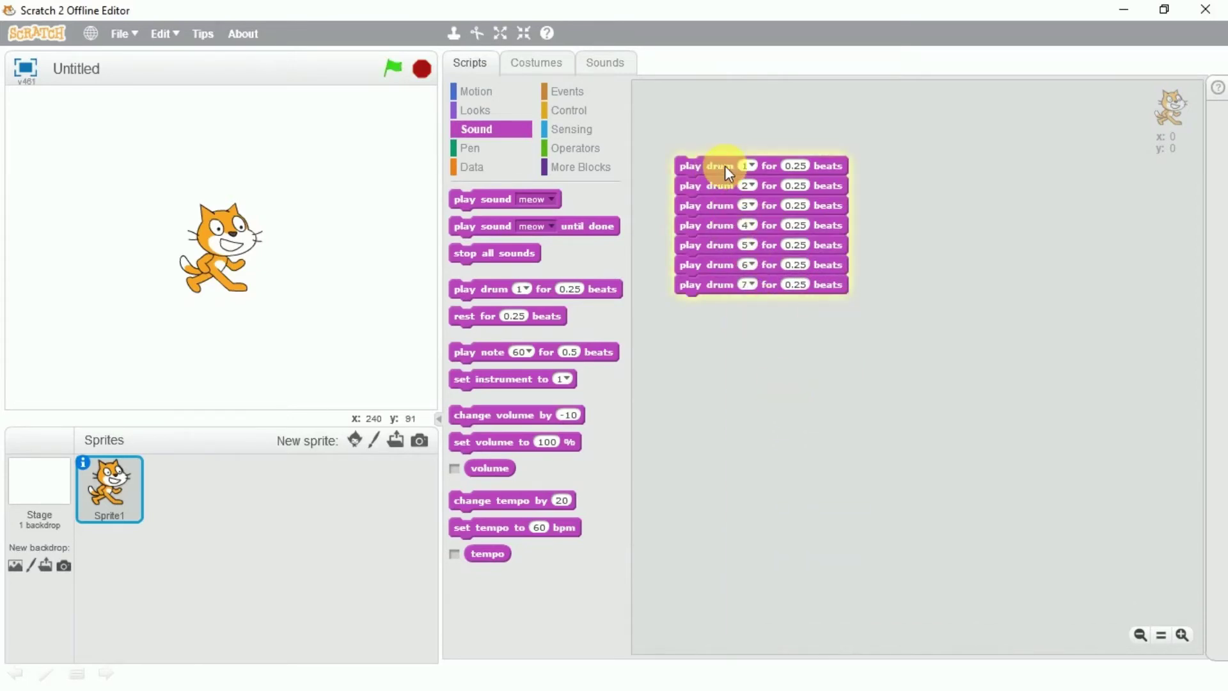
# Wrap the seven drum blocks in a forever loop, run it, then stop it.
pyautogui.click(572, 112)
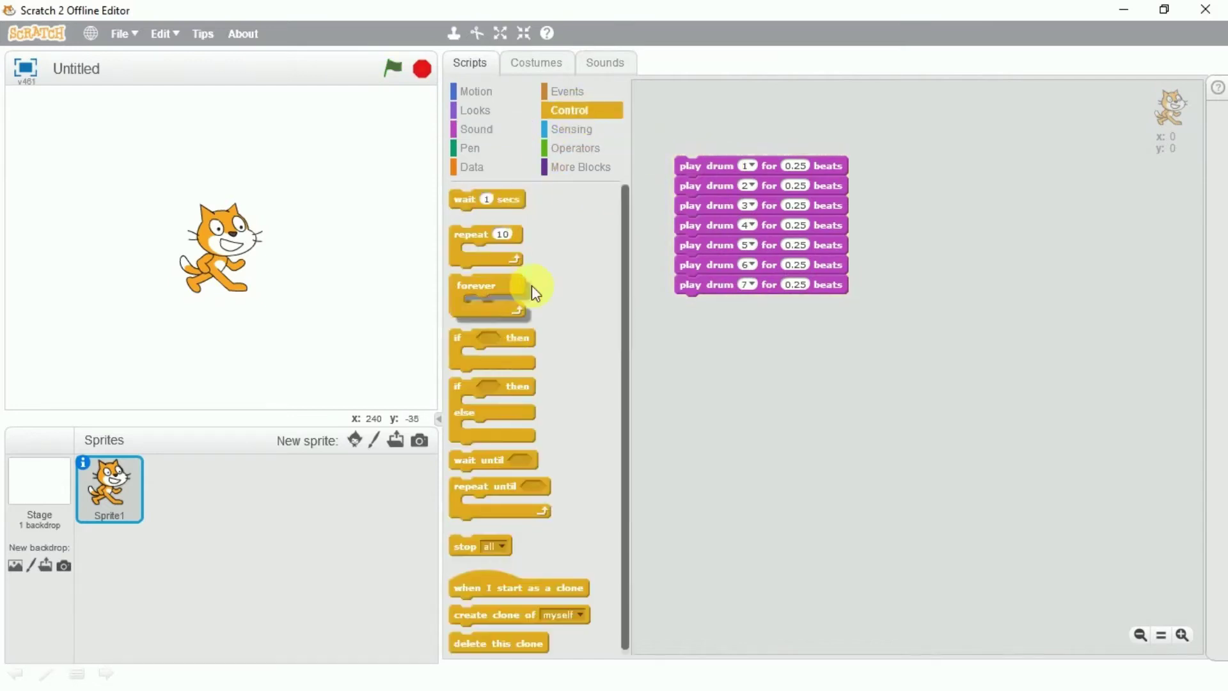
pyautogui.moveTo(531, 284); pyautogui.dragTo(729, 157)
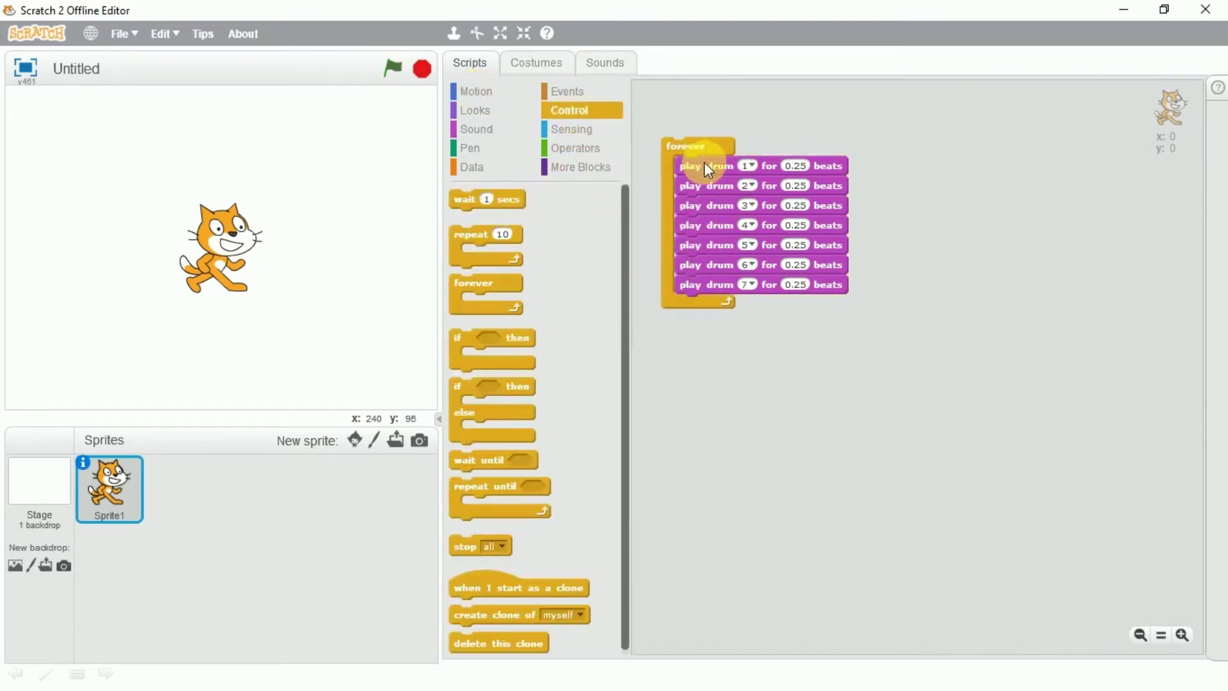
pyautogui.click(711, 146)
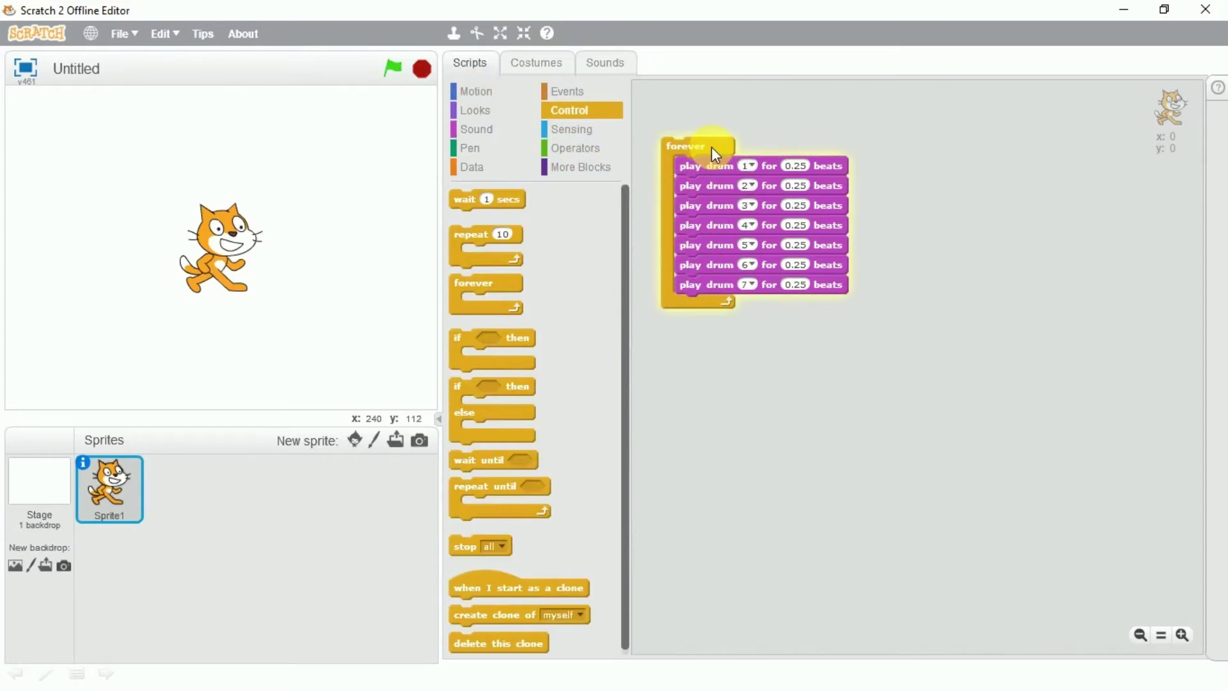
pyautogui.click(484, 130)
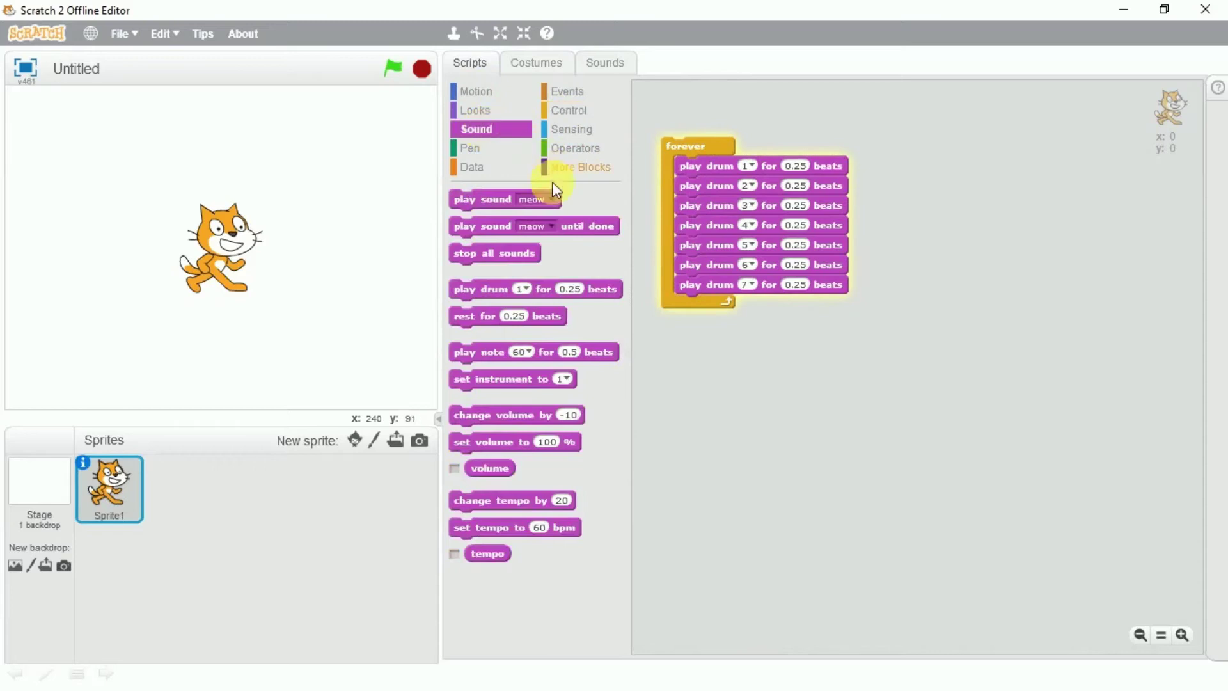
pyautogui.click(718, 147)
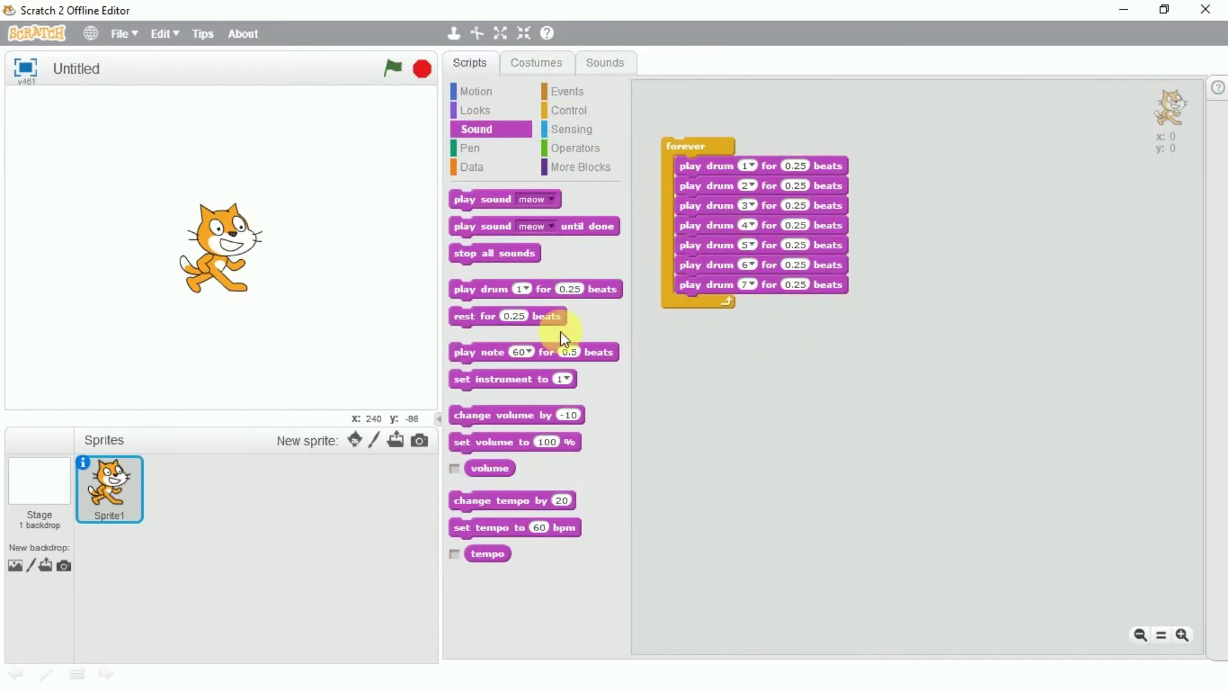
# Insert 'rest for 0.25 beats' blocks between the early drum beats, then play and stop the loop.
pyautogui.click(480, 319)
pyautogui.moveTo(481, 319)
pyautogui.mouseDown()
pyautogui.moveTo(713, 337)
pyautogui.moveTo(717, 184)
pyautogui.mouseUp()
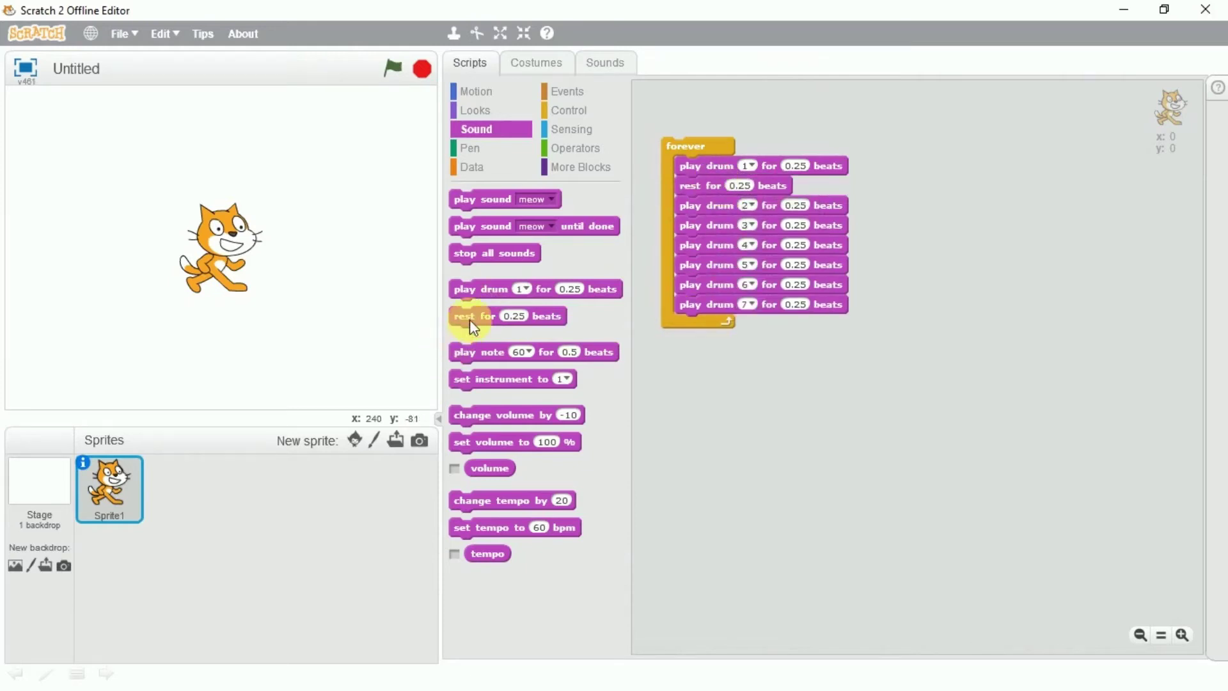
pyautogui.moveTo(470, 319); pyautogui.dragTo(690, 228)
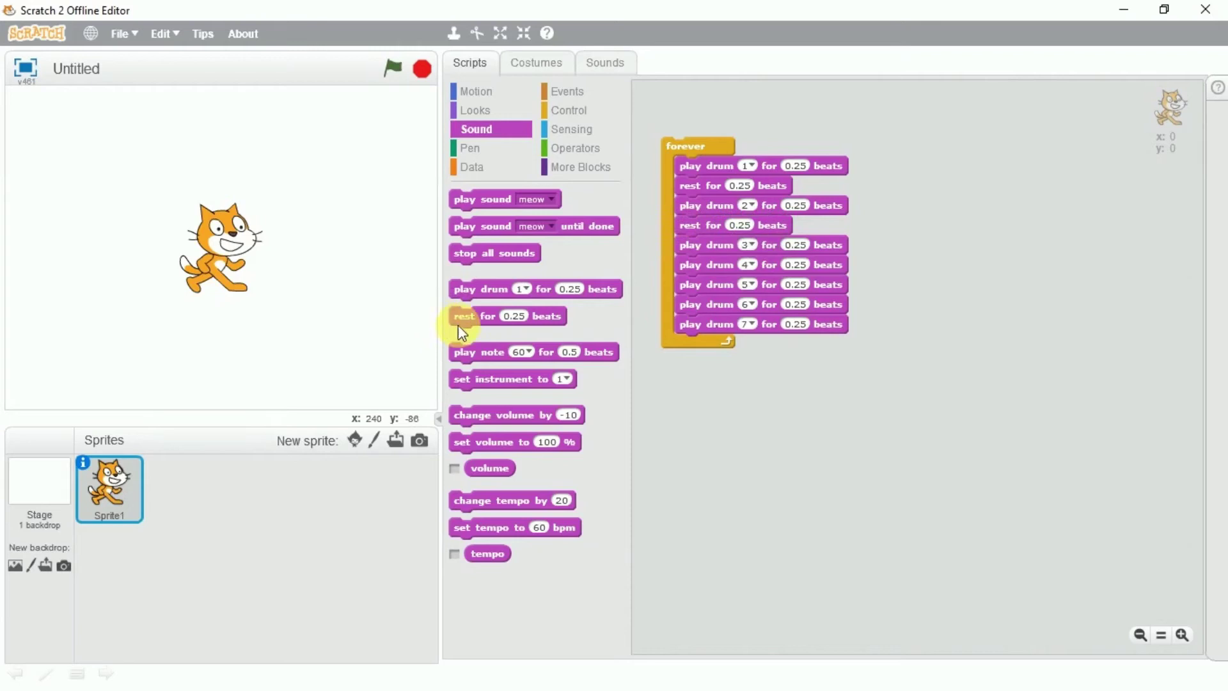
pyautogui.moveTo(470, 317)
pyautogui.mouseDown()
pyautogui.moveTo(730, 276)
pyautogui.moveTo(709, 262)
pyautogui.mouseUp()
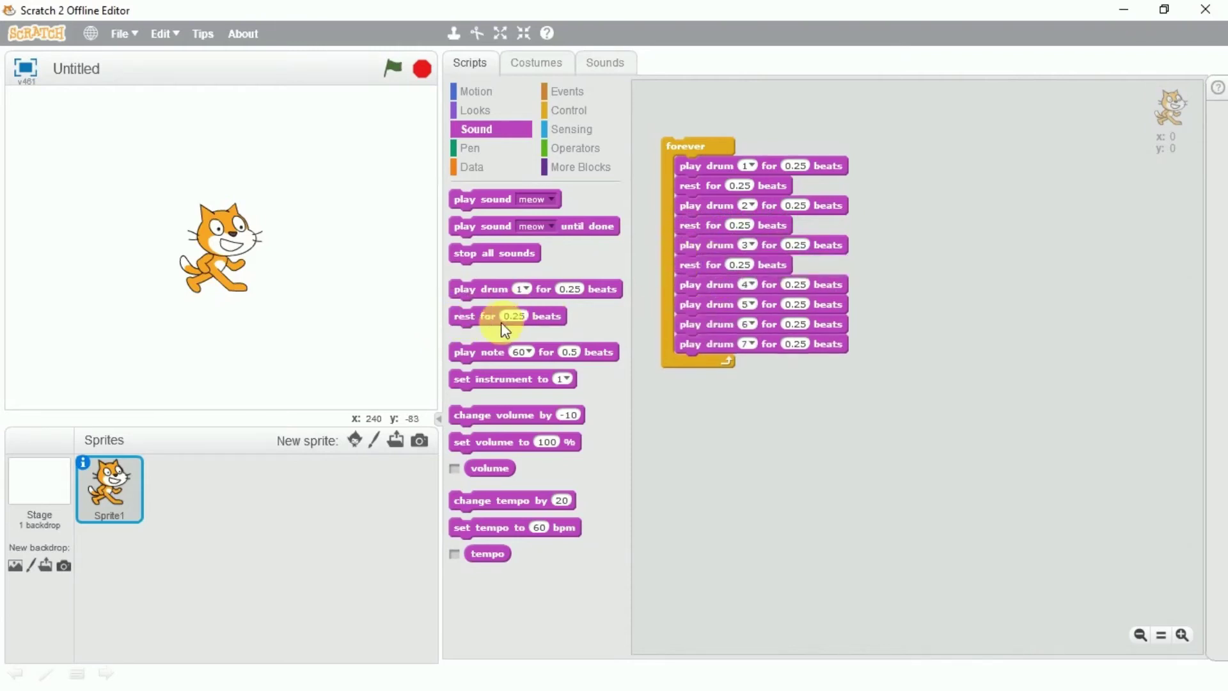
pyautogui.moveTo(483, 319)
pyautogui.mouseDown()
pyautogui.moveTo(705, 317)
pyautogui.moveTo(696, 309)
pyautogui.mouseUp()
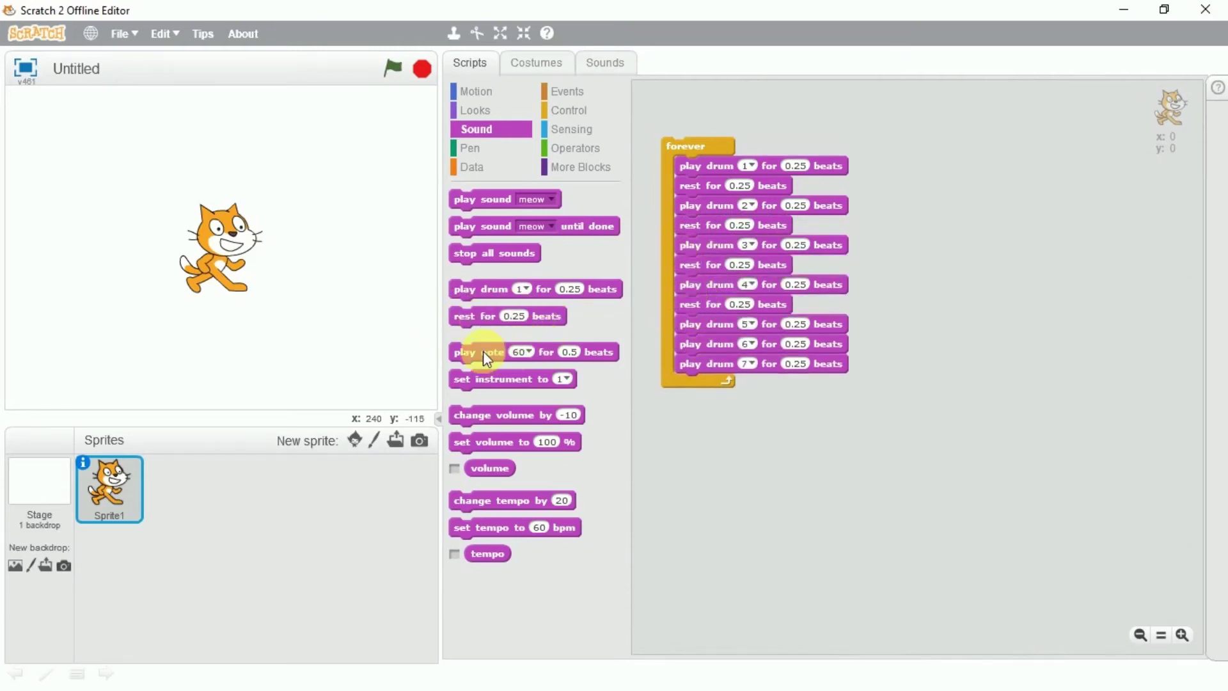
pyautogui.moveTo(472, 314); pyautogui.dragTo(687, 337)
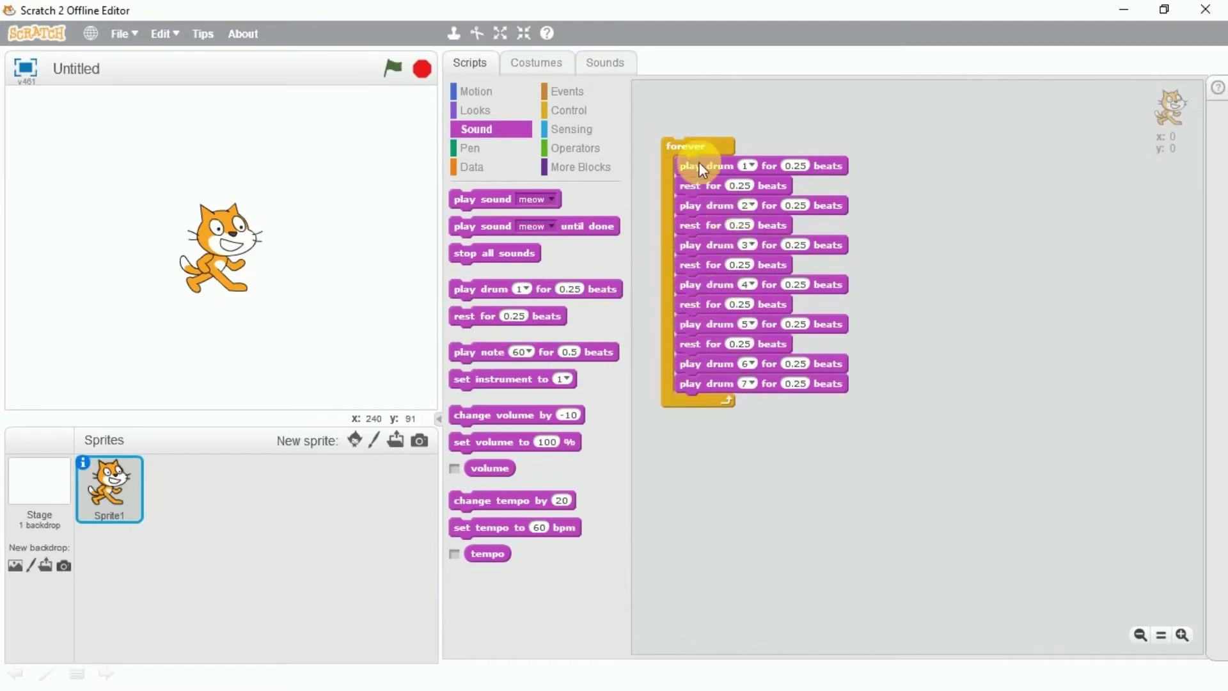
pyautogui.click(709, 147)
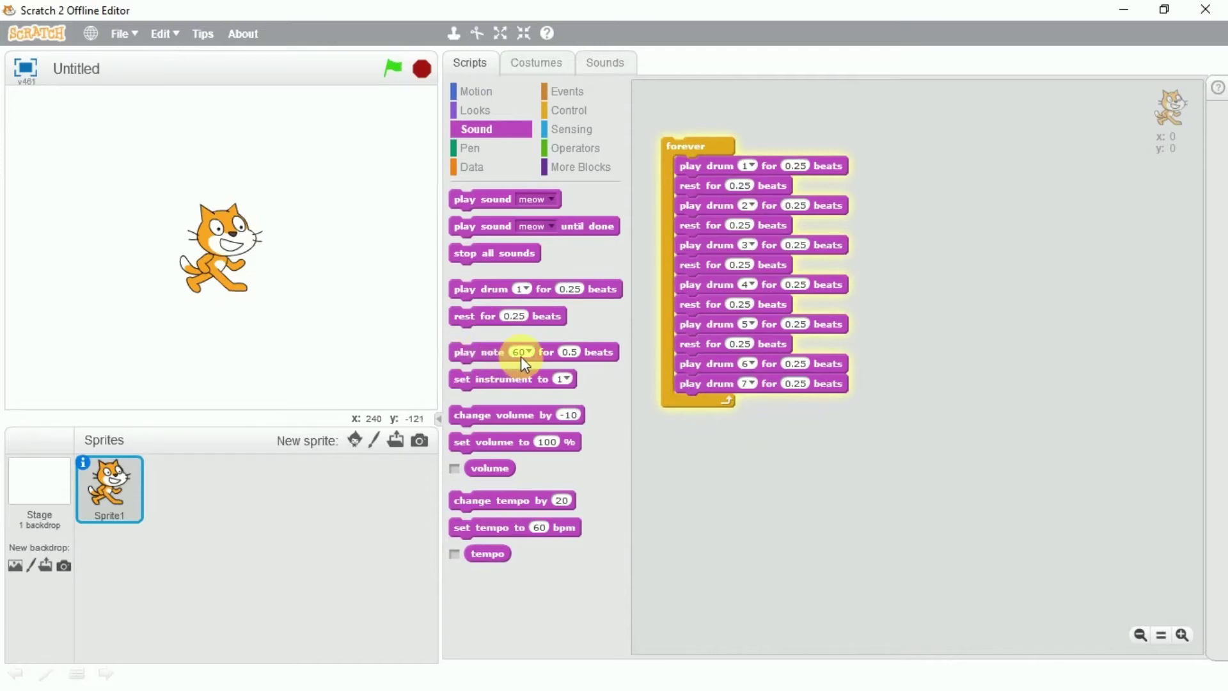
pyautogui.click(686, 153)
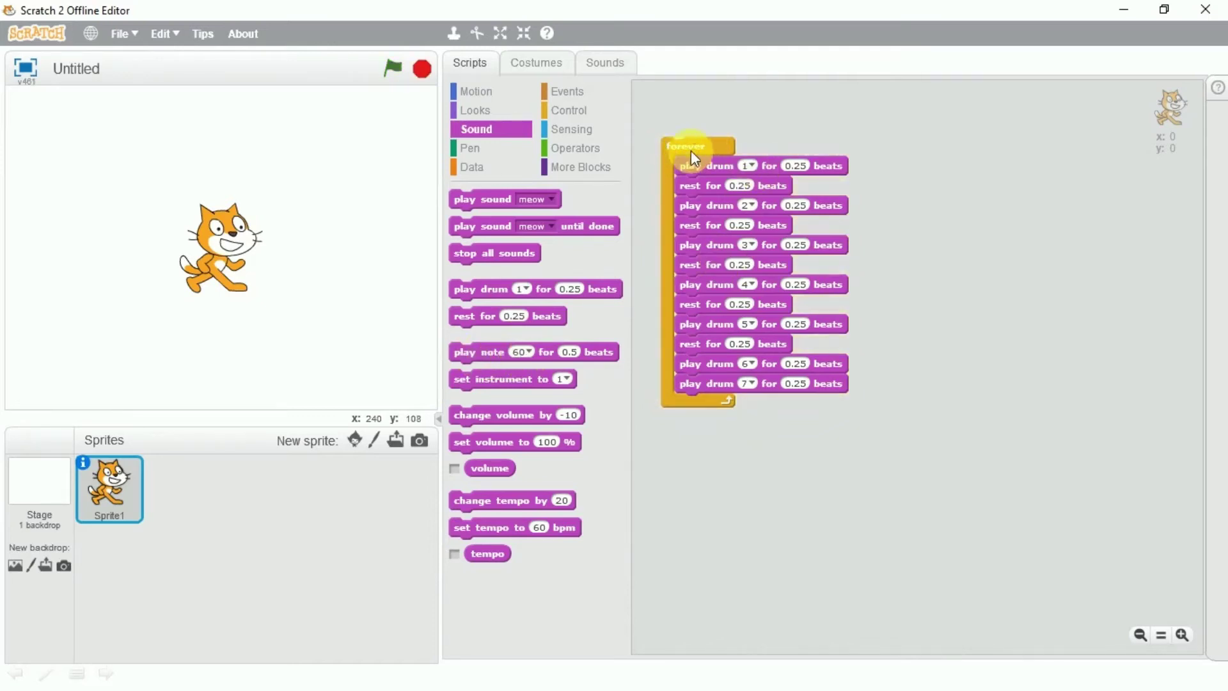
pyautogui.moveTo(690, 150); pyautogui.dragTo(1124, 180)
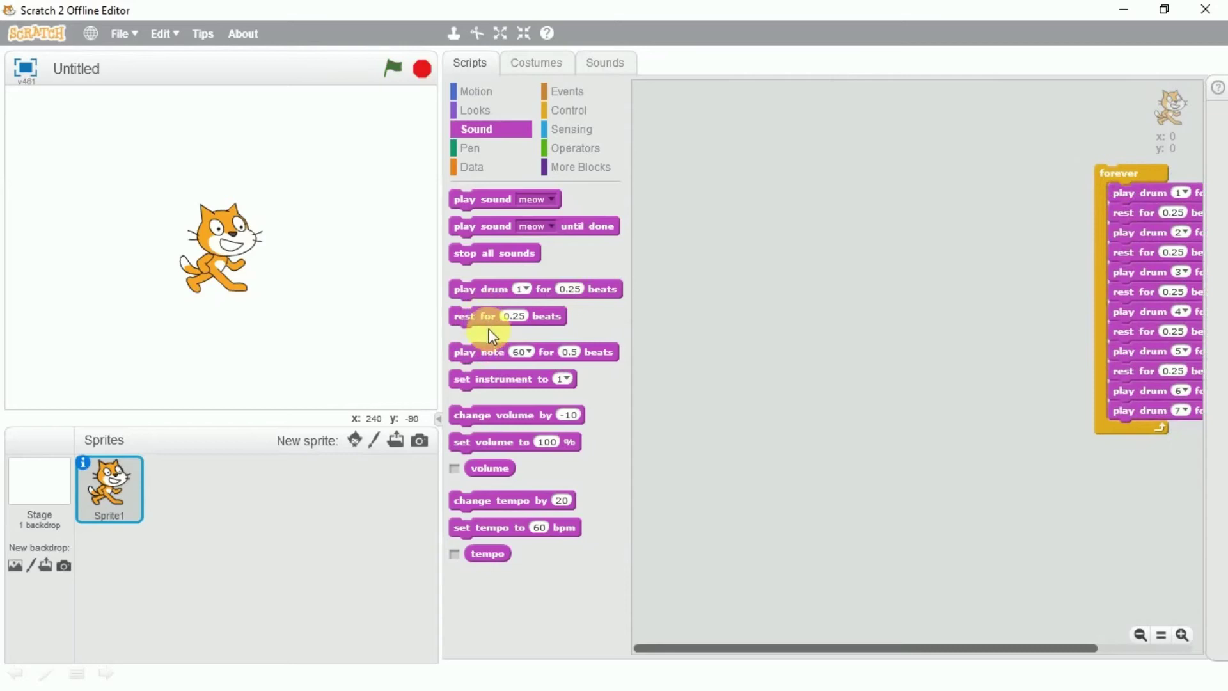
# Add a play note block, leaving its pitch at 60.
pyautogui.moveTo(472, 354); pyautogui.dragTo(710, 165)
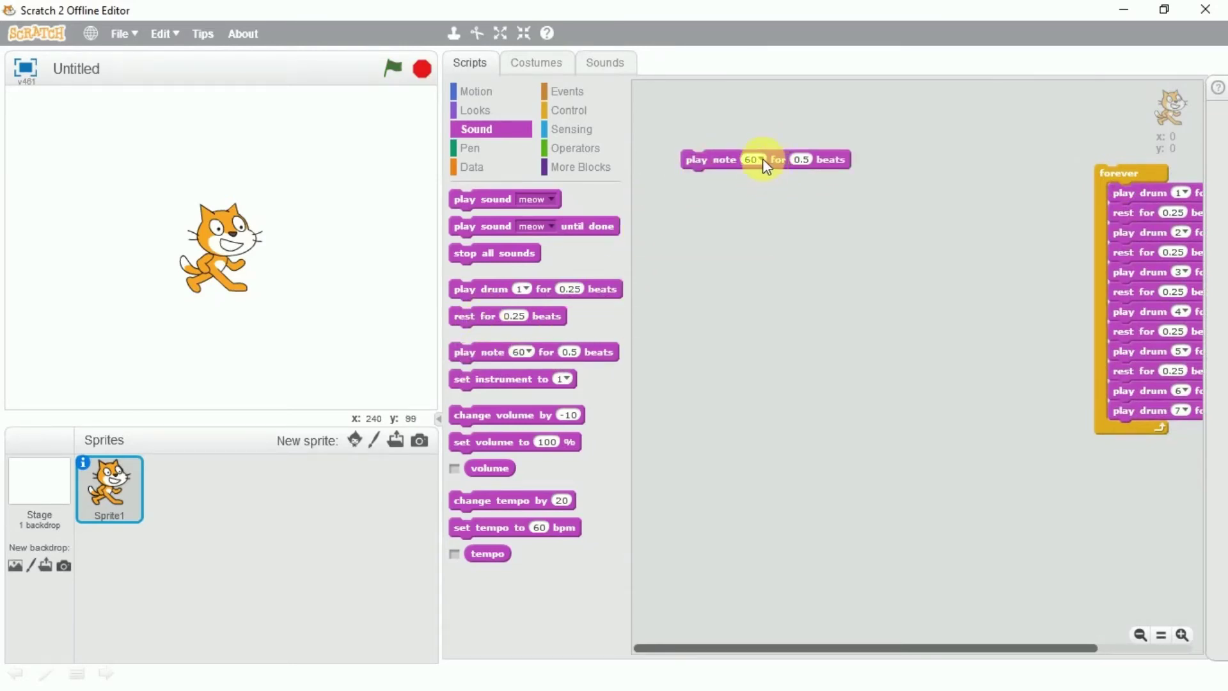
pyautogui.click(763, 160)
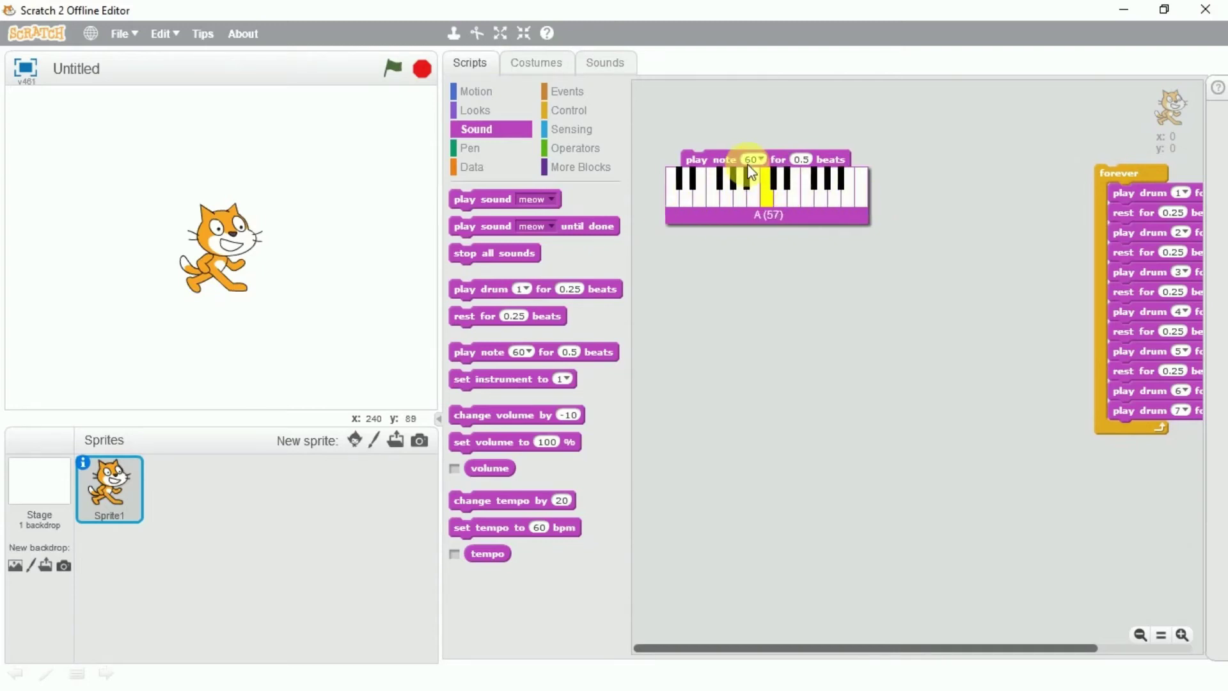
pyautogui.click(724, 157)
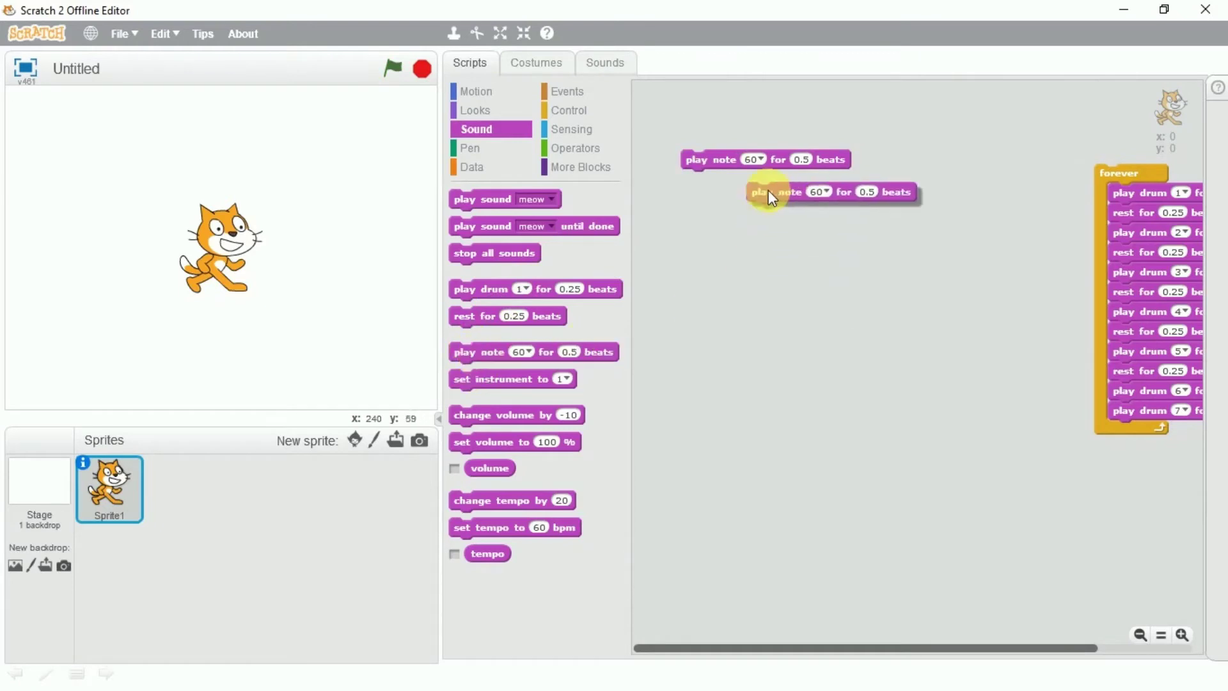
# Stack more play note blocks under the first to make eight.
pyautogui.moveTo(472, 354); pyautogui.dragTo(719, 185)
pyautogui.moveTo(480, 348)
pyautogui.mouseDown()
pyautogui.moveTo(742, 247)
pyautogui.moveTo(716, 204)
pyautogui.mouseUp()
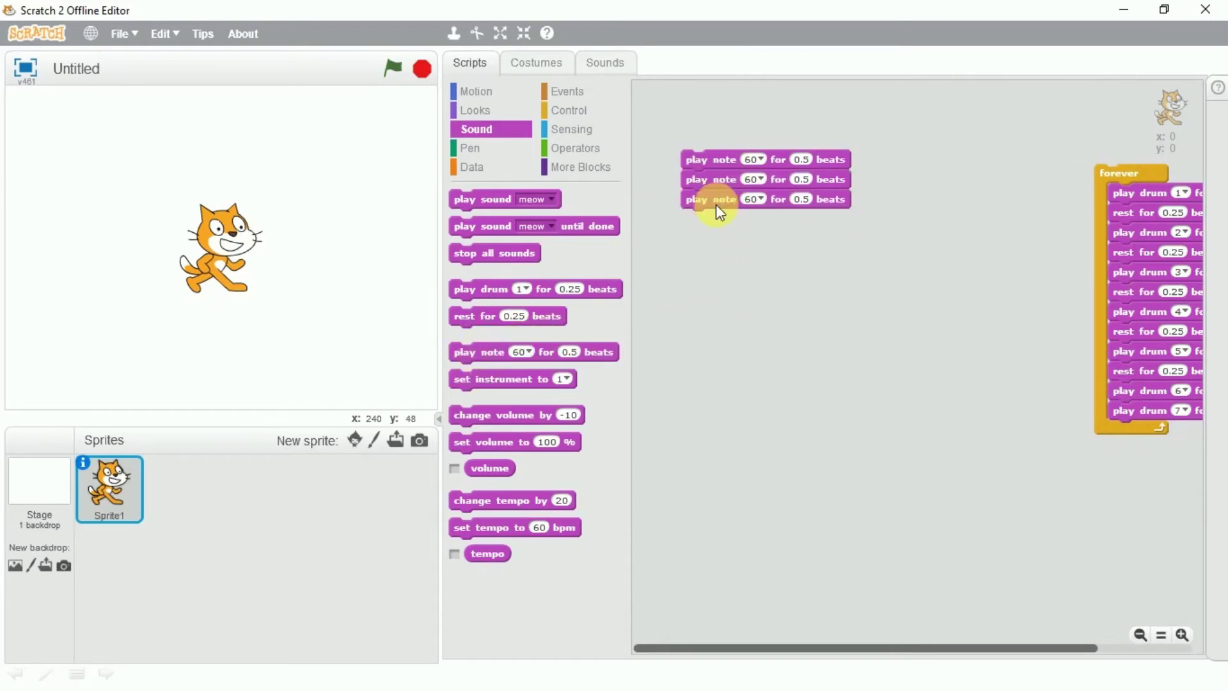
pyautogui.moveTo(520, 352)
pyautogui.mouseDown()
pyautogui.moveTo(758, 290)
pyautogui.moveTo(707, 229)
pyautogui.mouseUp()
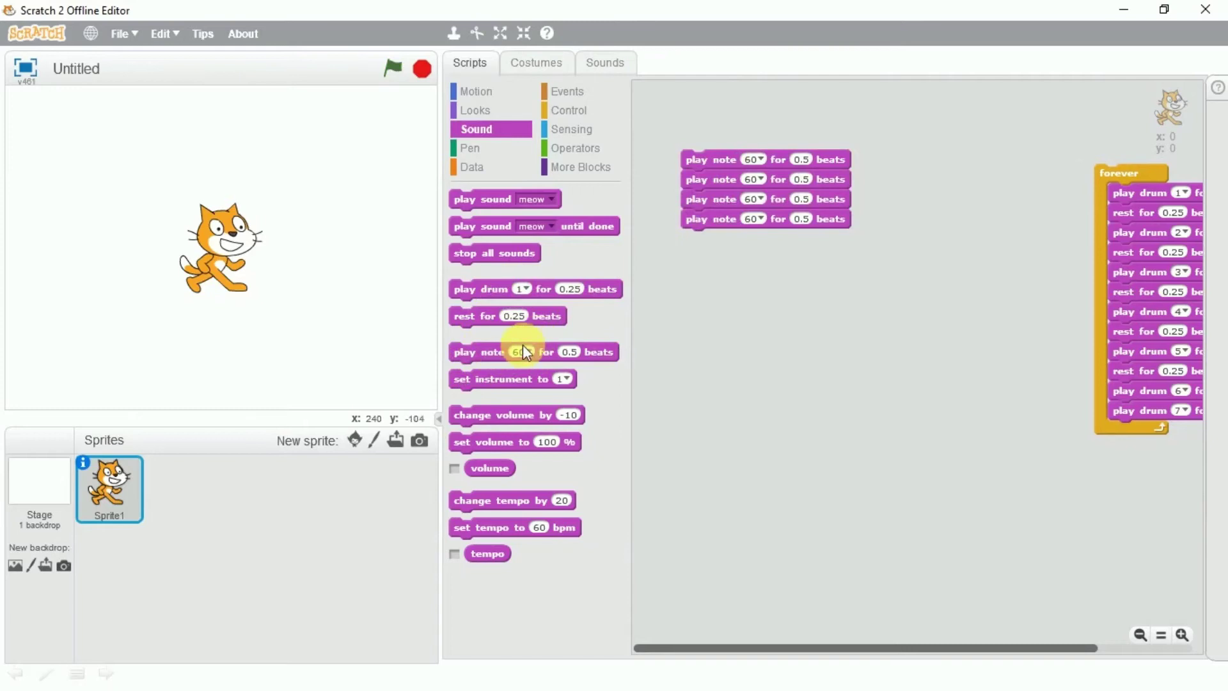
pyautogui.moveTo(523, 348)
pyautogui.mouseDown()
pyautogui.moveTo(554, 358)
pyautogui.moveTo(715, 258)
pyautogui.moveTo(710, 250)
pyautogui.moveTo(599, 341)
pyautogui.moveTo(708, 257)
pyautogui.mouseUp()
pyautogui.moveTo(498, 355)
pyautogui.mouseDown()
pyautogui.moveTo(792, 307)
pyautogui.moveTo(729, 281)
pyautogui.mouseUp()
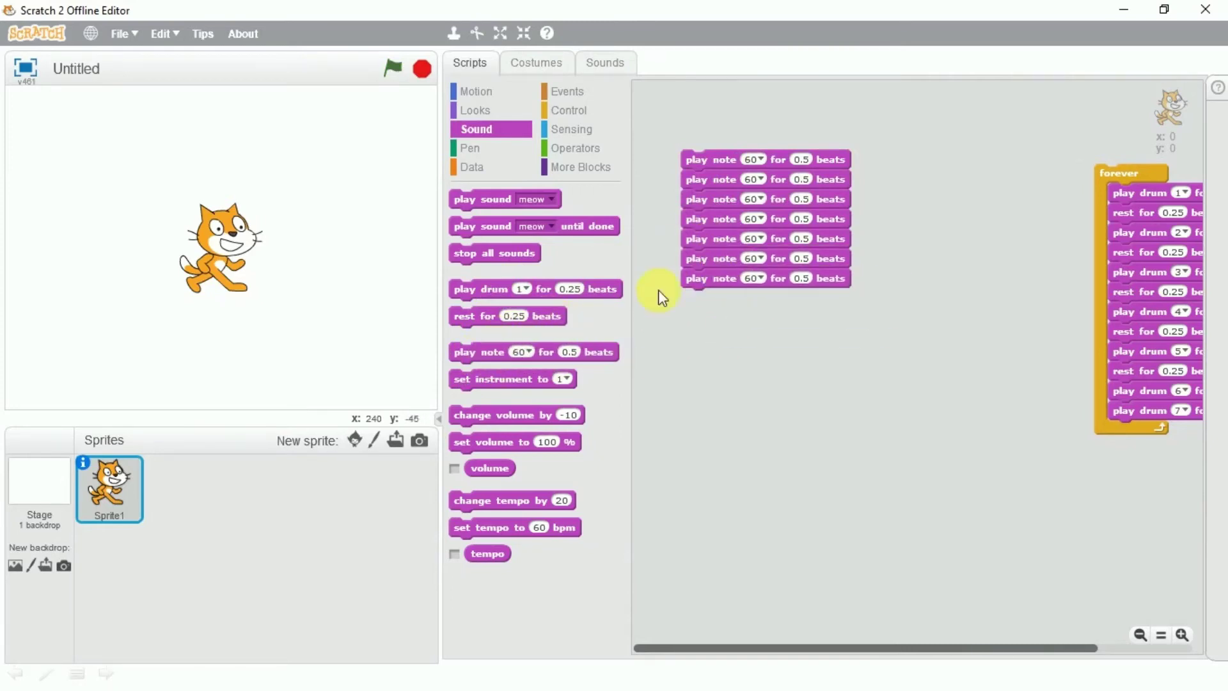
pyautogui.moveTo(488, 351)
pyautogui.mouseDown()
pyautogui.moveTo(726, 294)
pyautogui.moveTo(749, 300)
pyautogui.mouseUp()
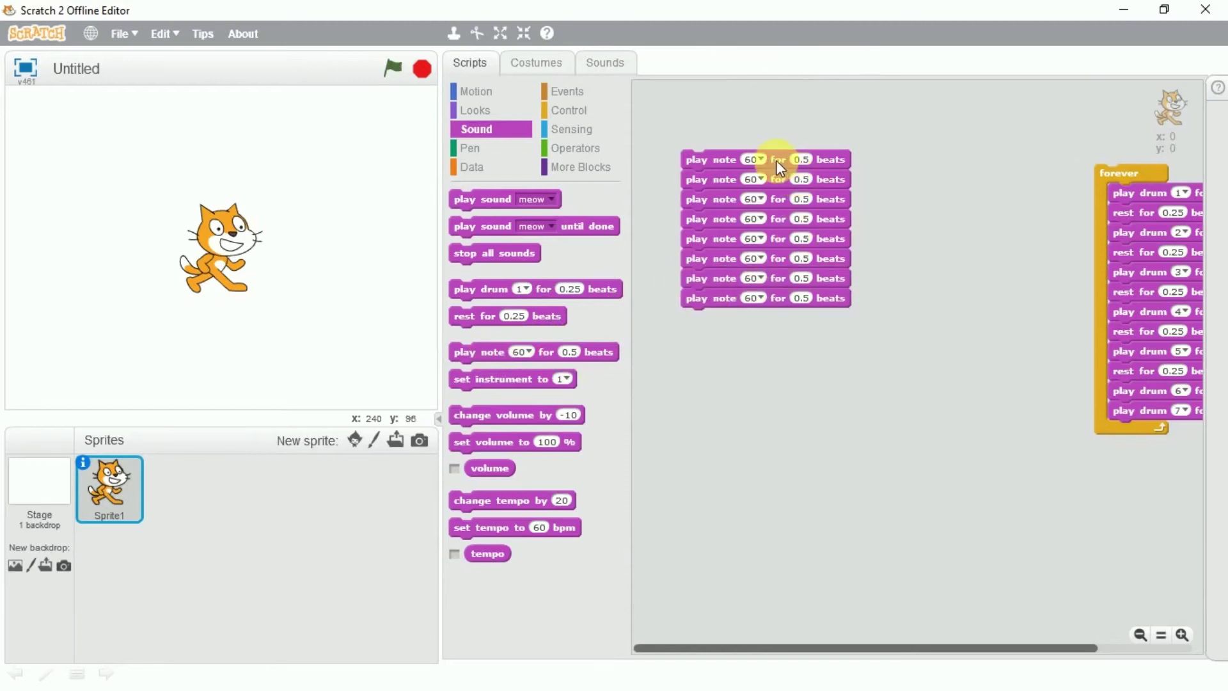
# Set the first three notes to 48, 50 and 52.
pyautogui.click(758, 160)
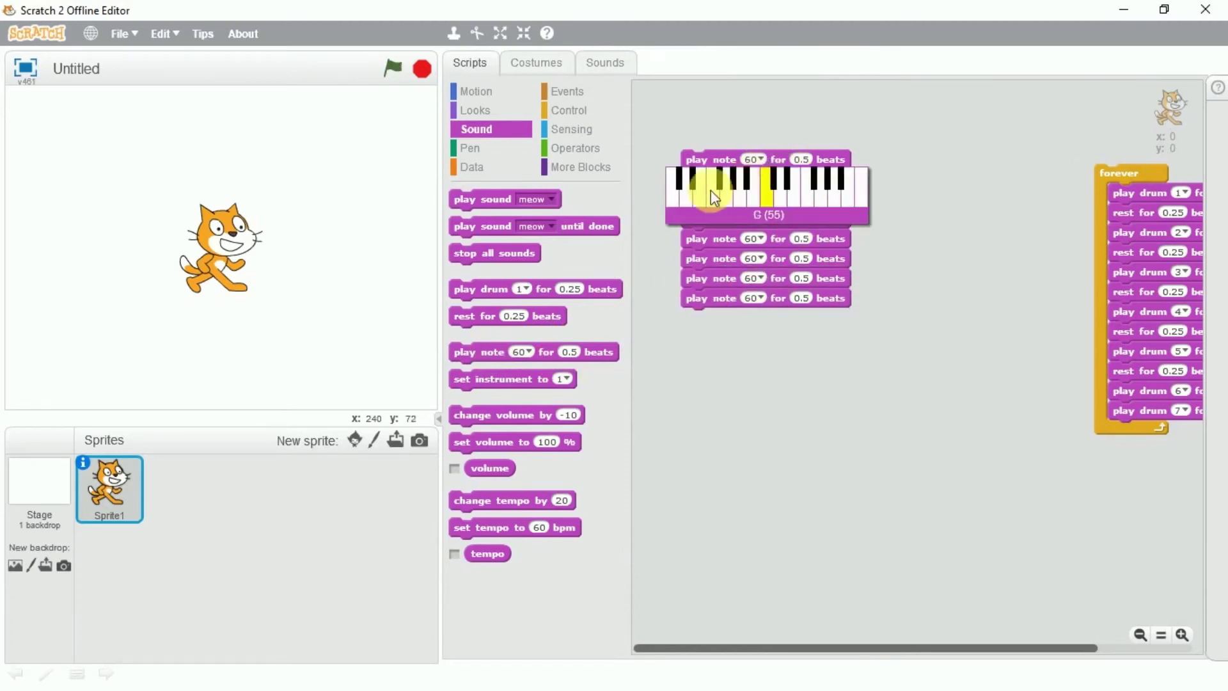
pyautogui.click(675, 199)
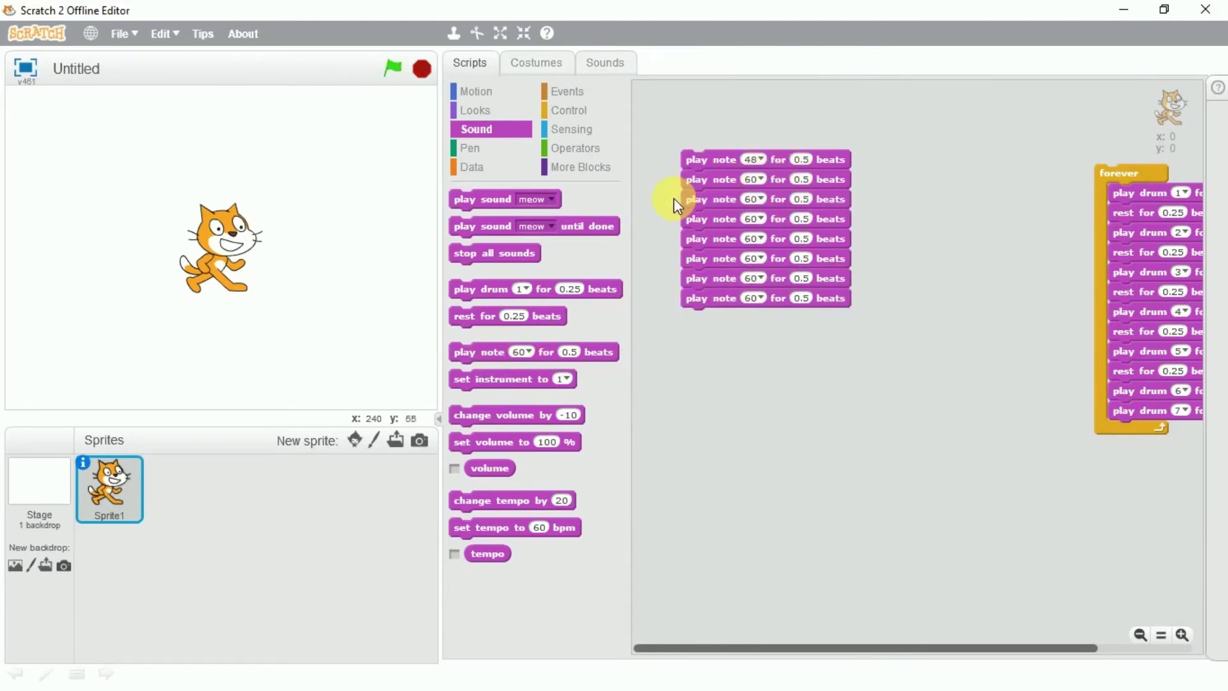
pyautogui.click(753, 182)
pyautogui.click(700, 217)
pyautogui.click(759, 198)
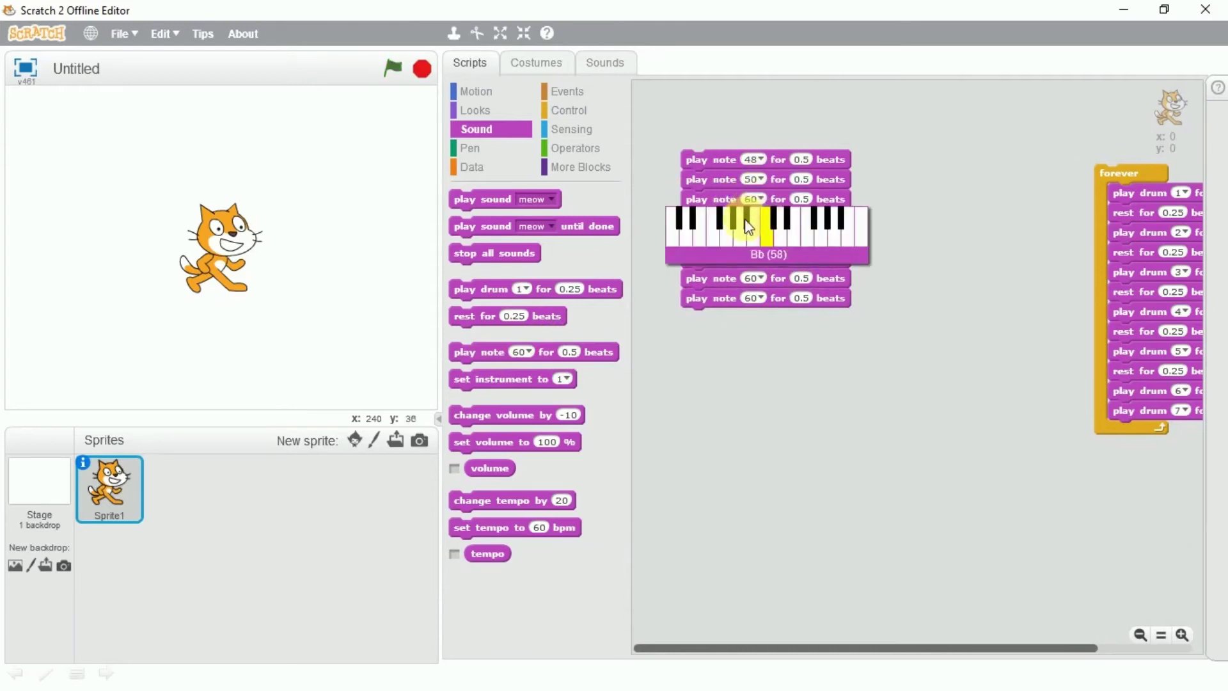
pyautogui.click(702, 237)
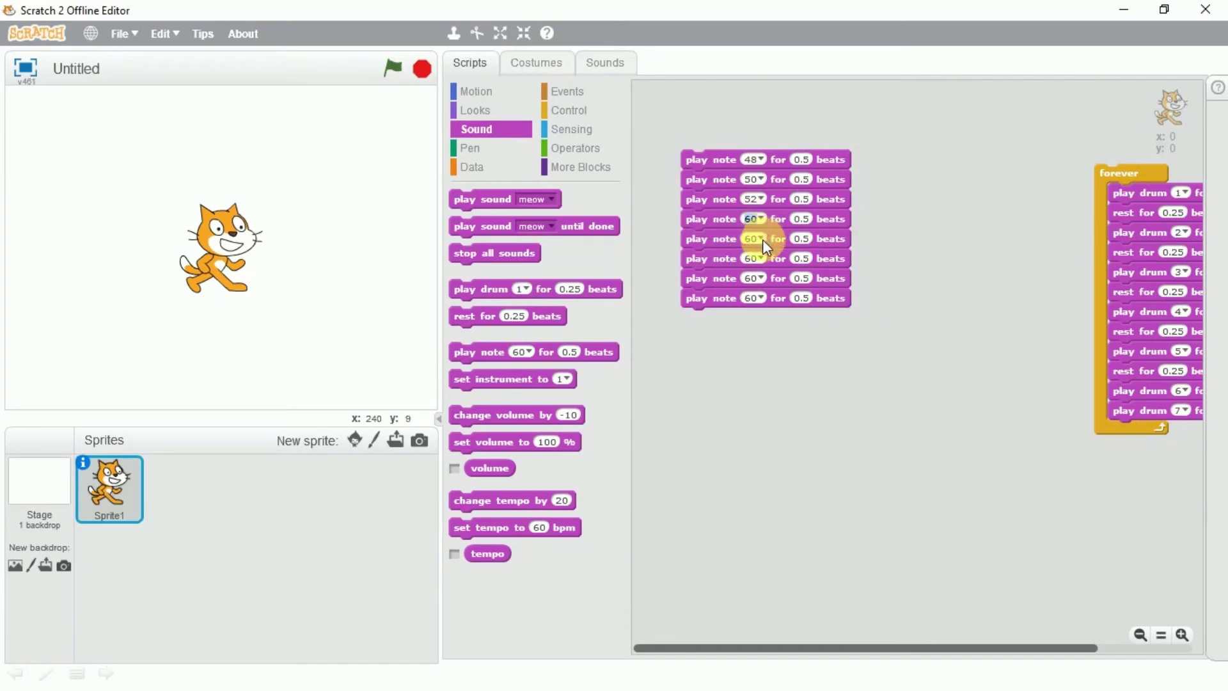
# Set the fifth note to 59, seventh to 63, eighth to 65, then play the melody.
pyautogui.click(759, 237)
pyautogui.click(754, 261)
pyautogui.click(756, 238)
pyautogui.click(757, 261)
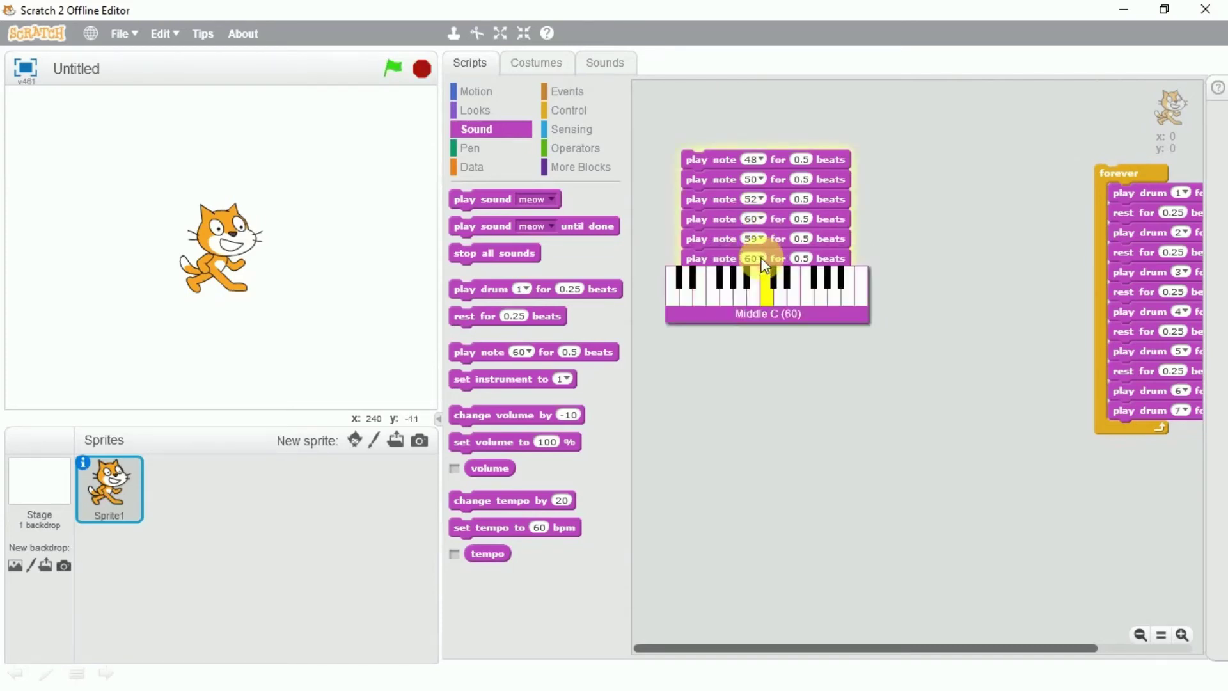
pyautogui.click(768, 285)
pyautogui.click(764, 276)
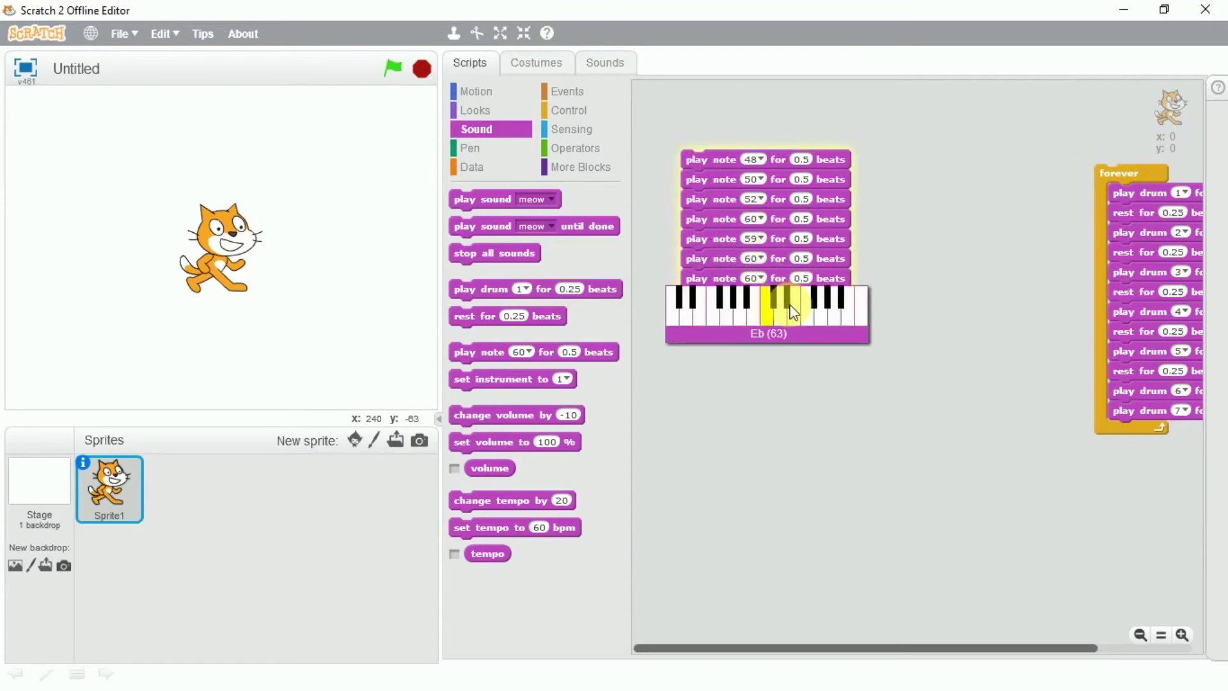
pyautogui.click(771, 295)
pyautogui.click(806, 336)
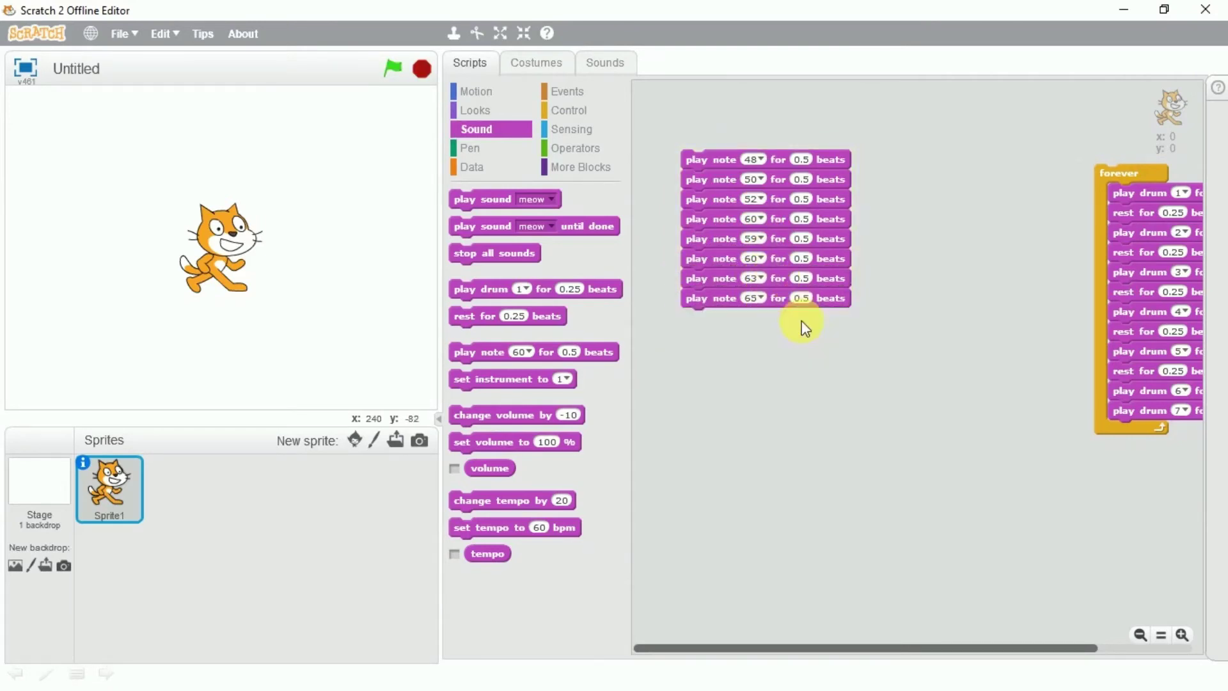
pyautogui.click(735, 187)
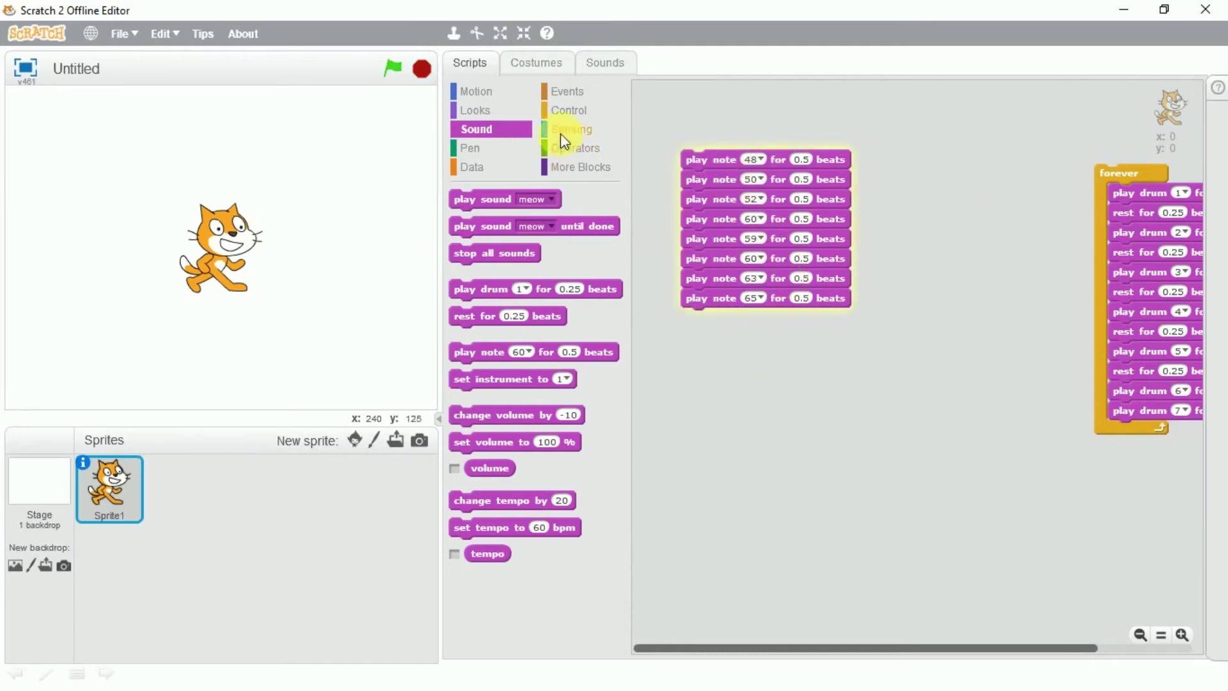
# Wrap the eight-note melody in a forever loop, then run and stop it.
pyautogui.click(575, 111)
pyautogui.moveTo(474, 291); pyautogui.dragTo(696, 150)
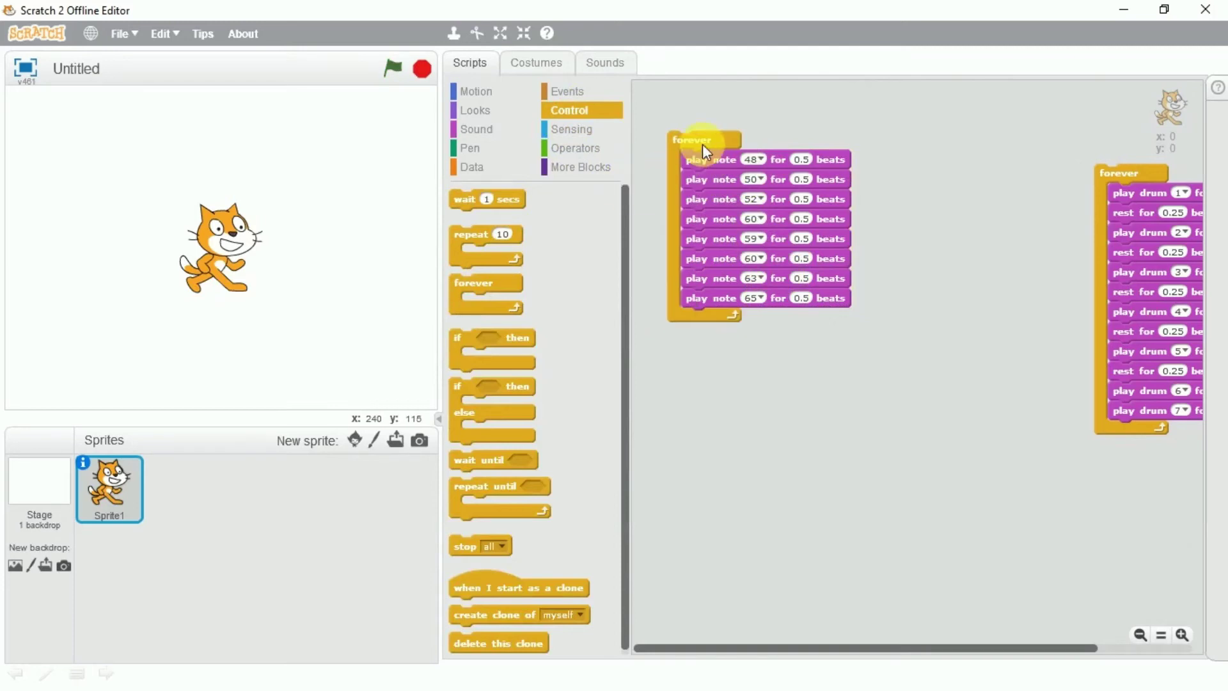
pyautogui.click(702, 143)
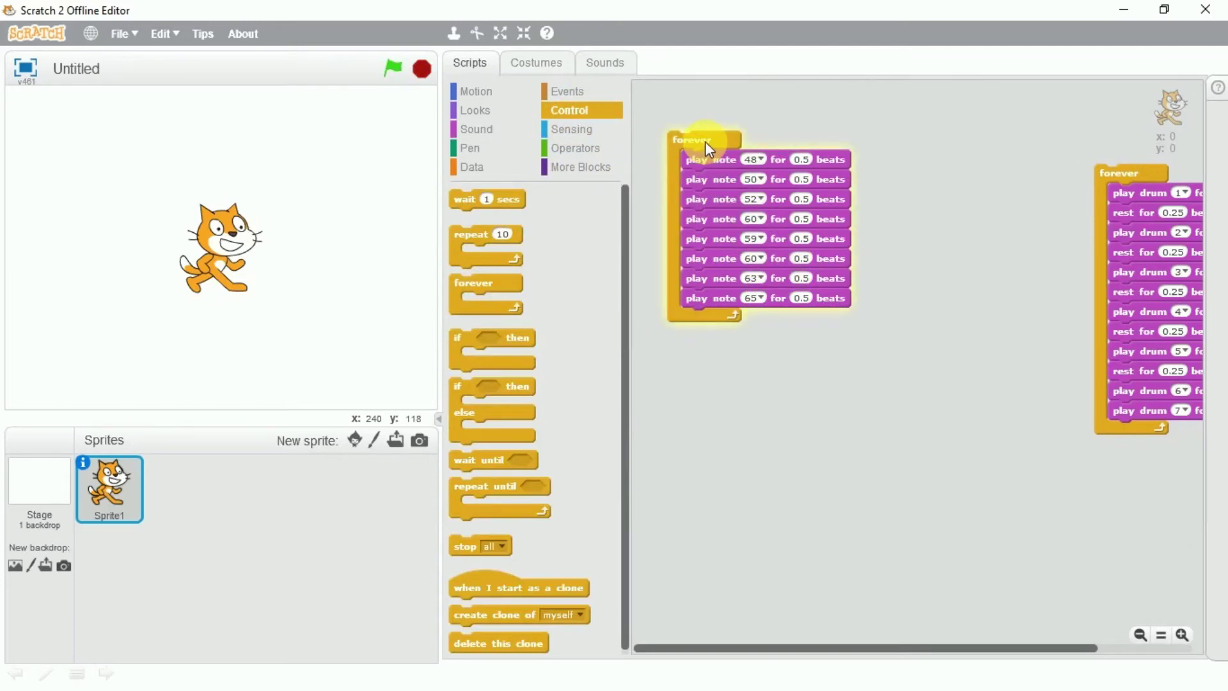
pyautogui.click(477, 128)
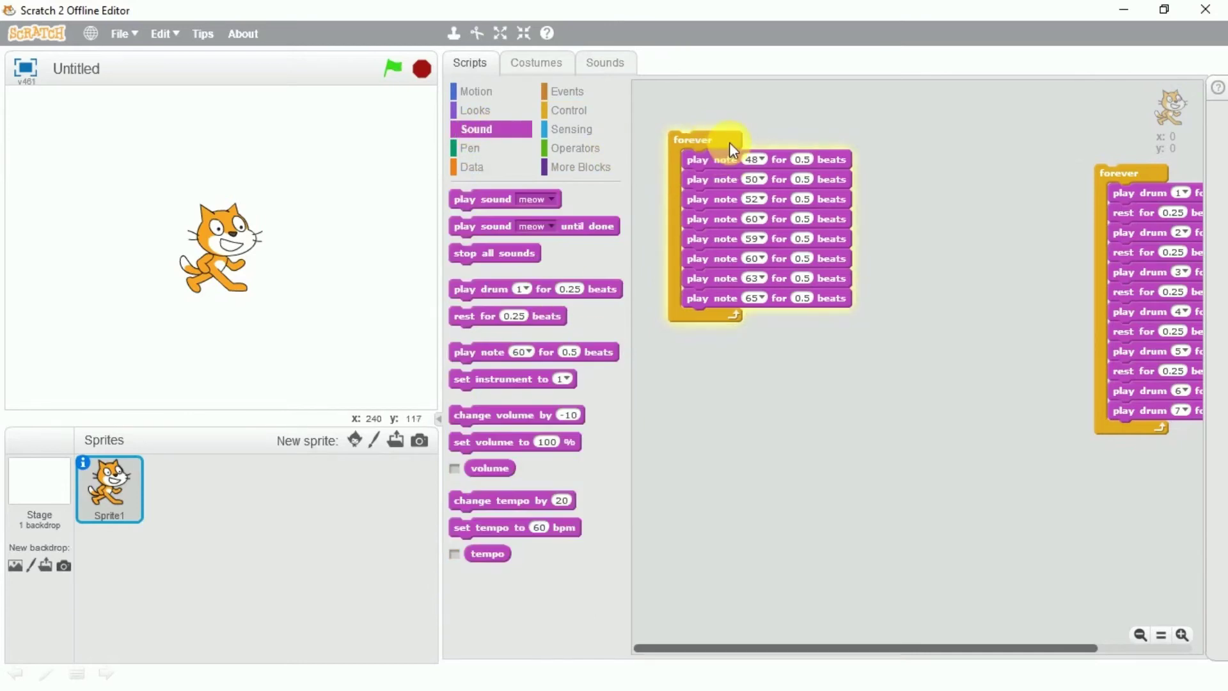
pyautogui.click(730, 142)
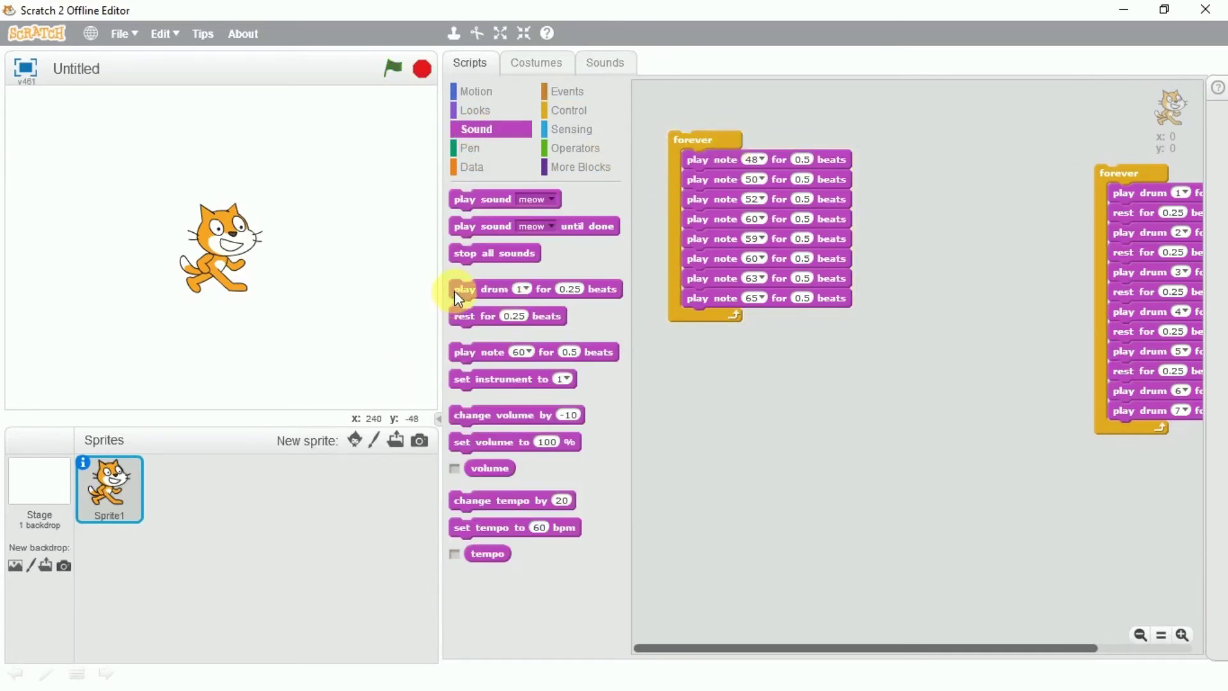
# Return the drum stack to its loop and add 'set instrument to 1' above the melody.
pyautogui.moveTo(1140, 193); pyautogui.dragTo(1008, 186)
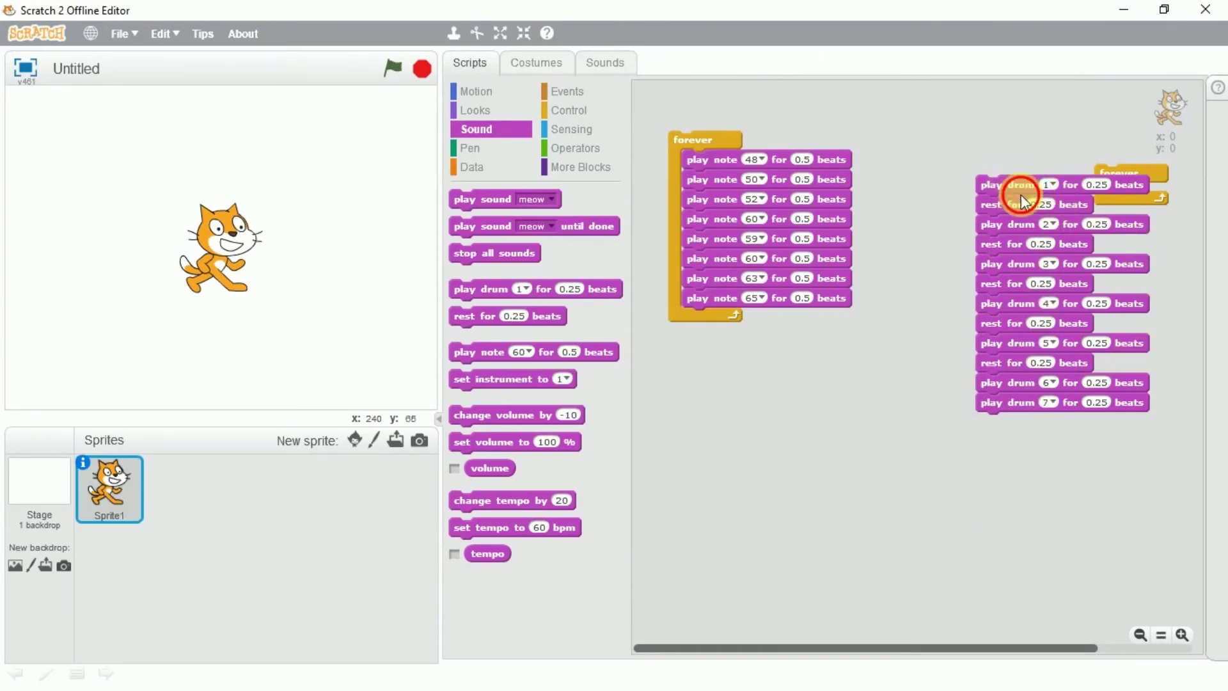
pyautogui.moveTo(1023, 197); pyautogui.dragTo(1132, 204)
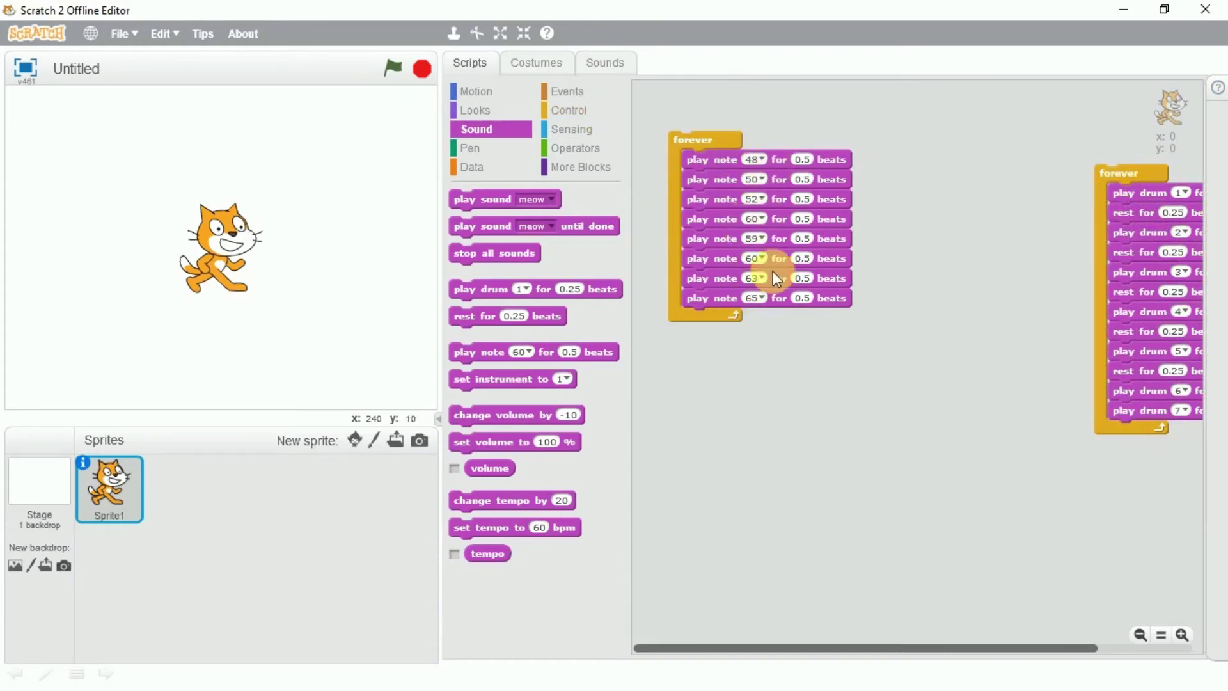
pyautogui.moveTo(512, 382); pyautogui.dragTo(753, 130)
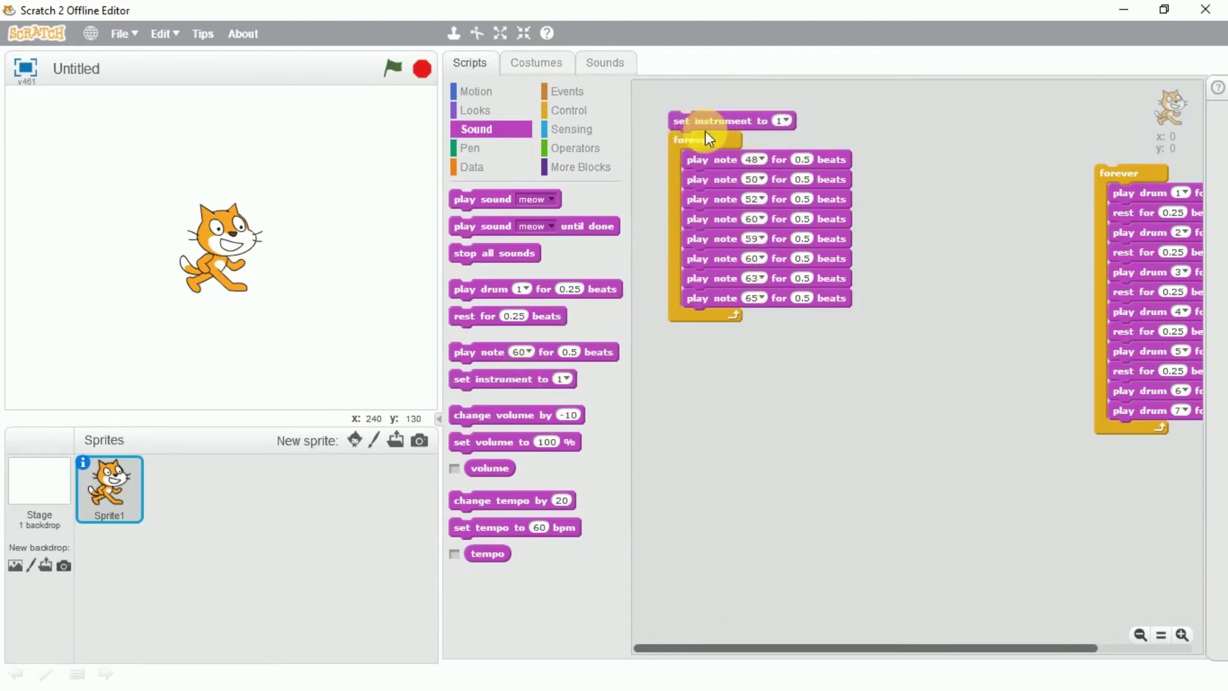
# Switch the melody to Electric Piano, then play and stop it.
pyautogui.moveTo(720, 128); pyautogui.dragTo(743, 128)
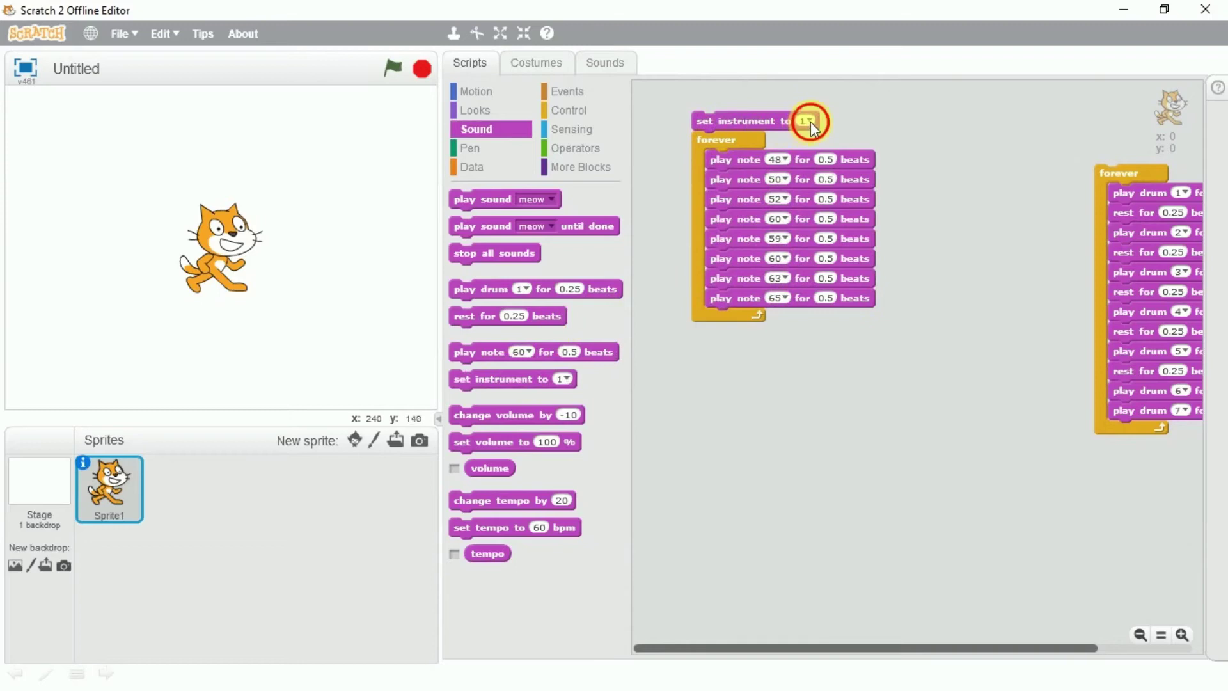
pyautogui.click(811, 122)
pyautogui.click(833, 151)
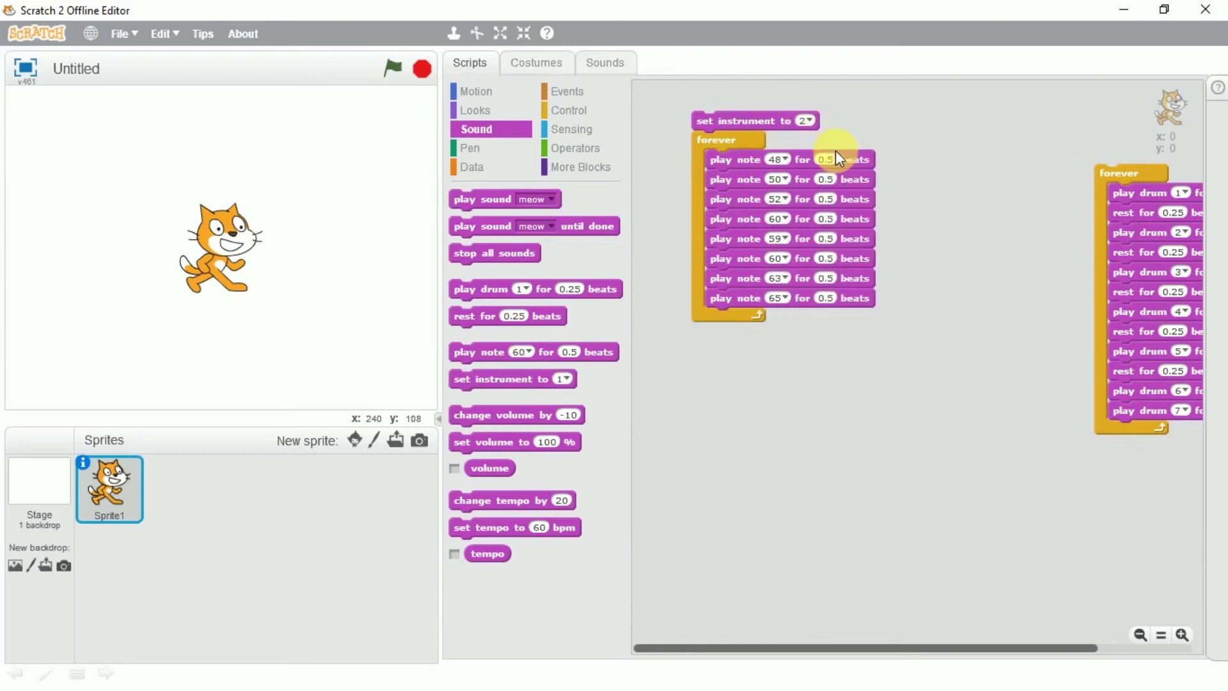
pyautogui.click(811, 122)
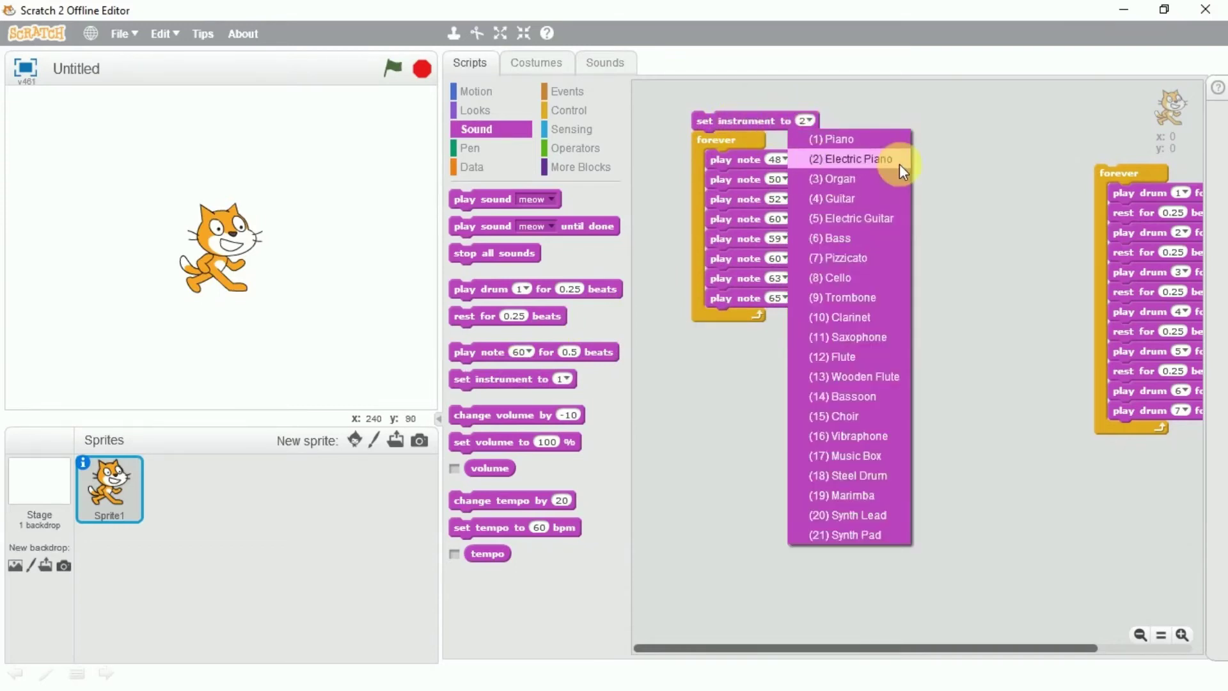
pyautogui.click(711, 118)
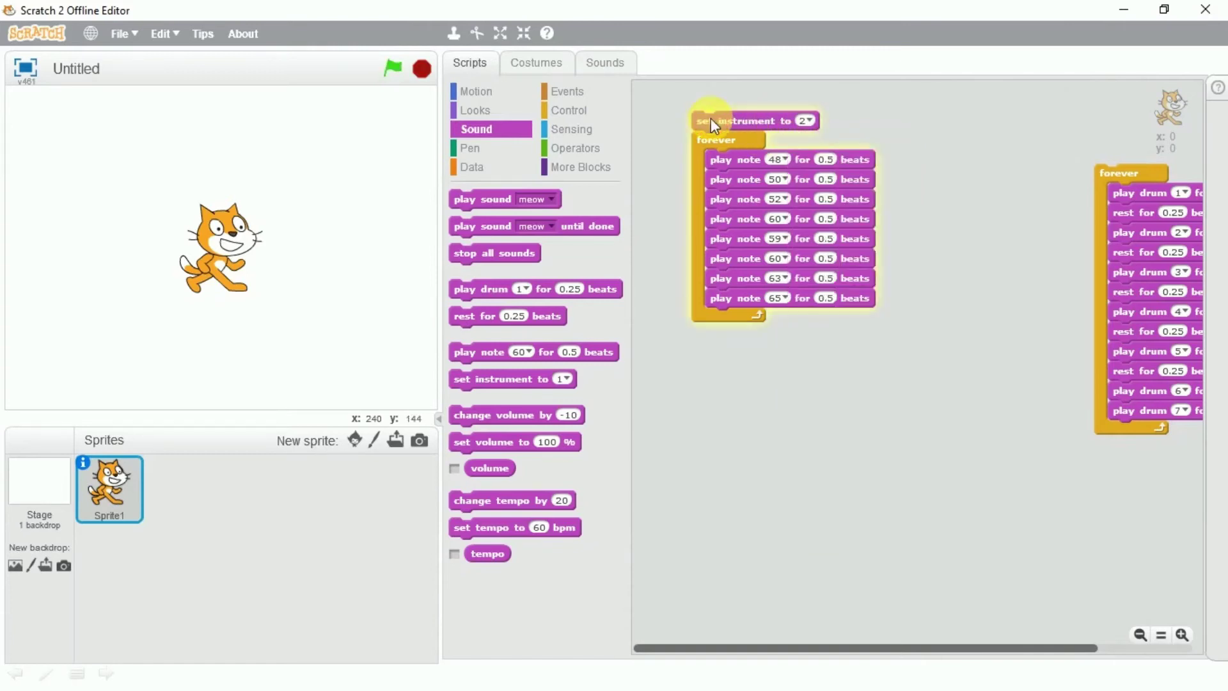
pyautogui.click(710, 118)
pyautogui.click(757, 118)
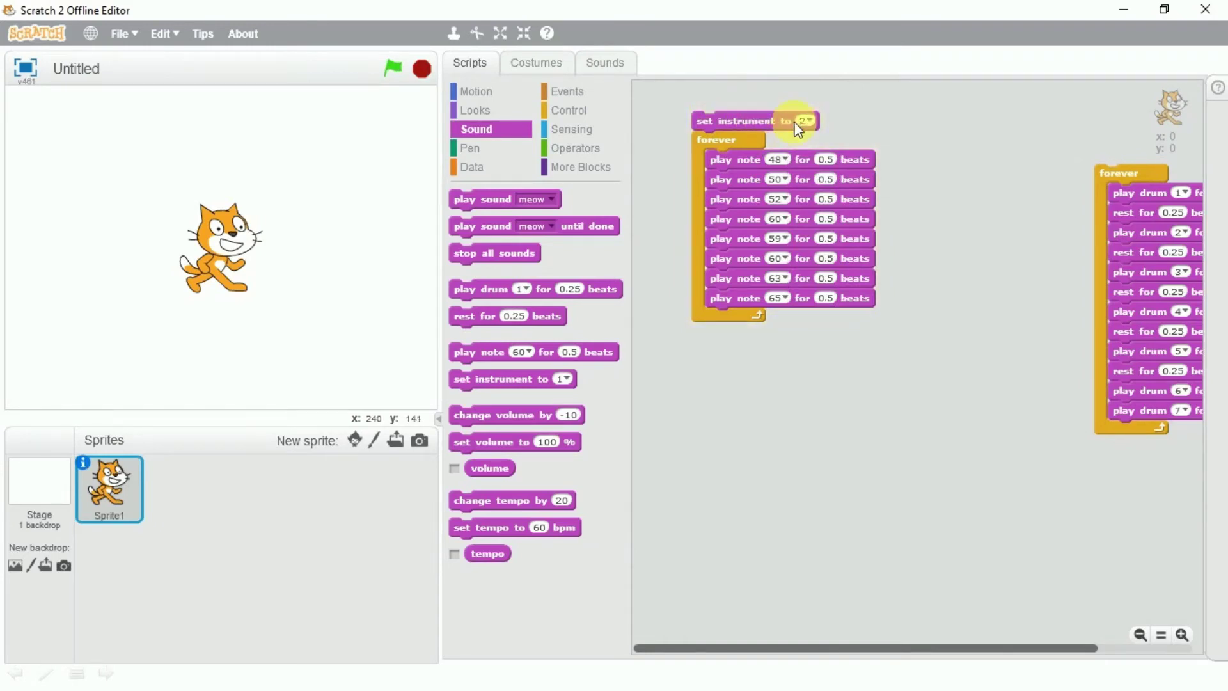
# Try Electric Guitar, then switch the melody to instrument 8, cello, and play it.
pyautogui.click(805, 122)
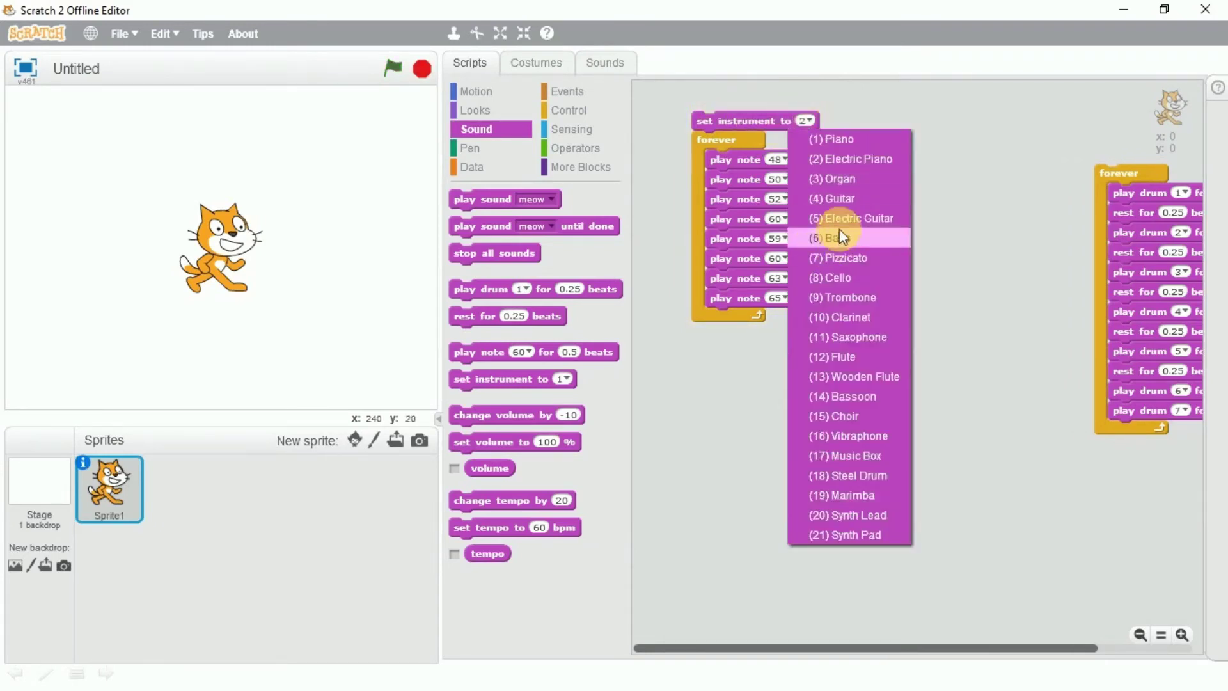
pyautogui.click(841, 223)
pyautogui.click(743, 120)
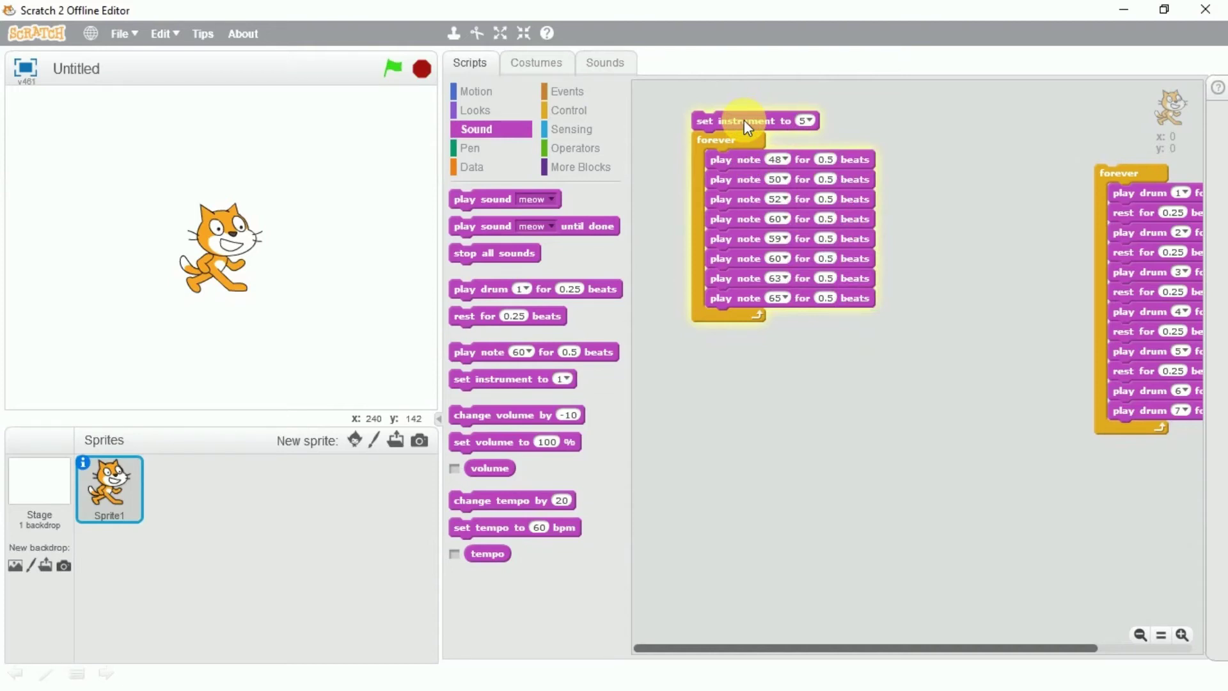
pyautogui.click(745, 119)
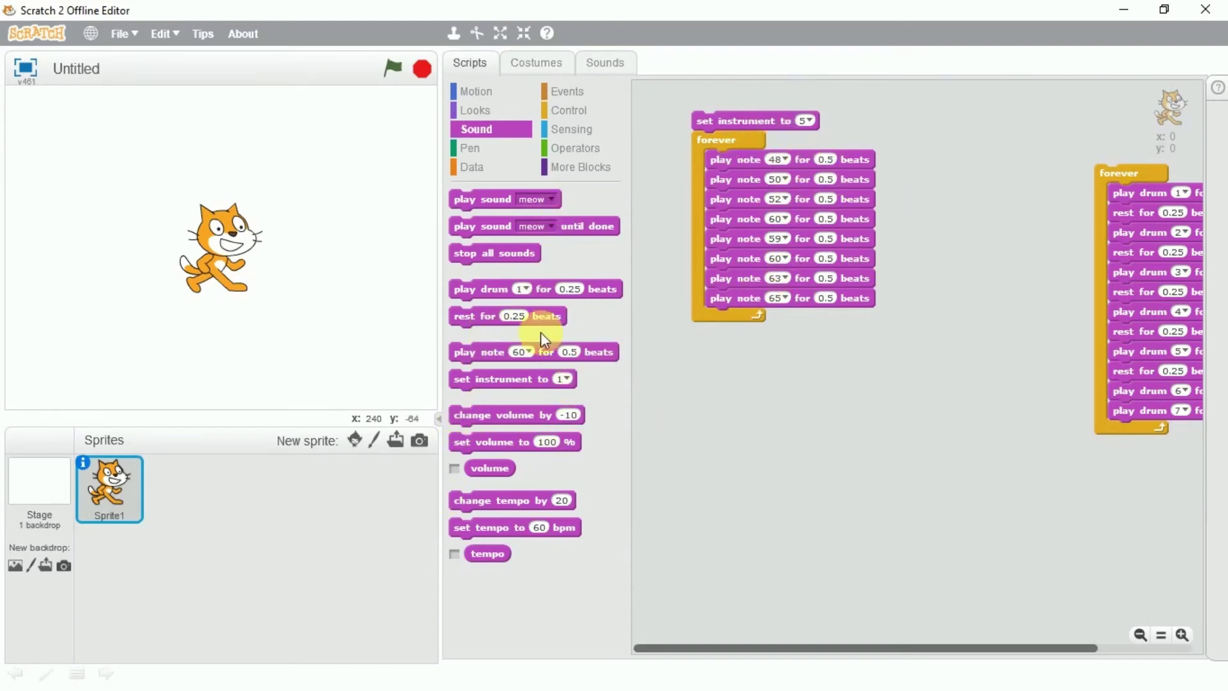
pyautogui.click(567, 378)
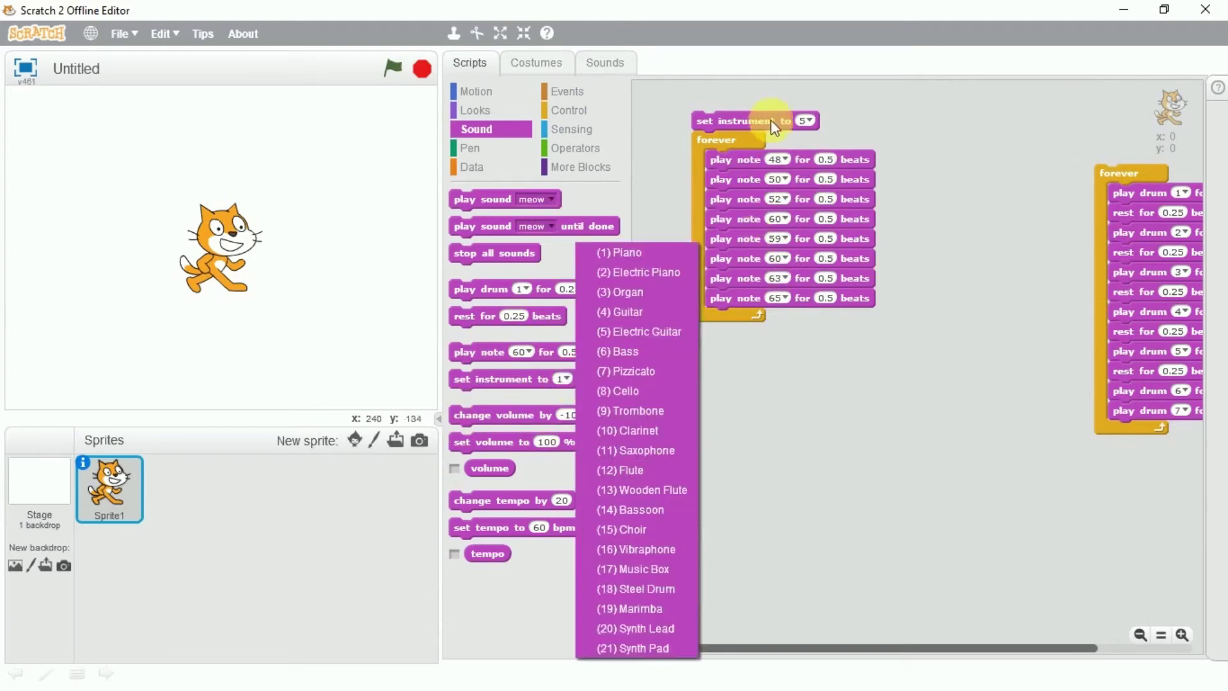
pyautogui.click(808, 120)
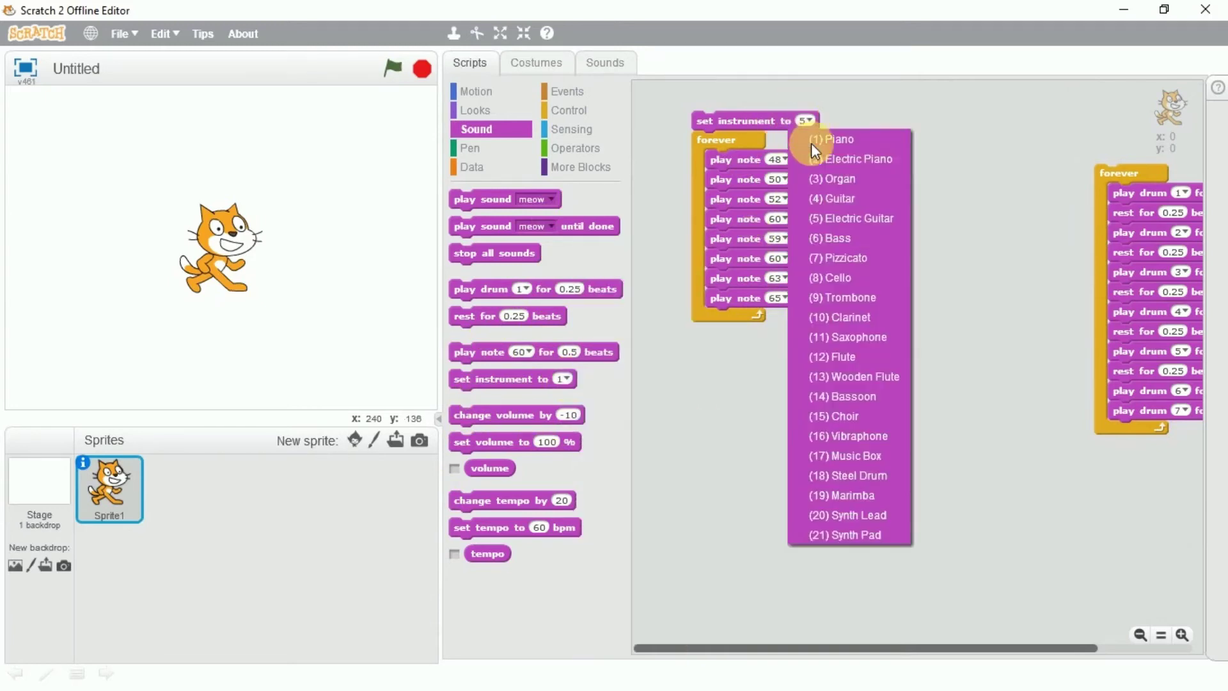
pyautogui.click(864, 380)
pyautogui.click(750, 119)
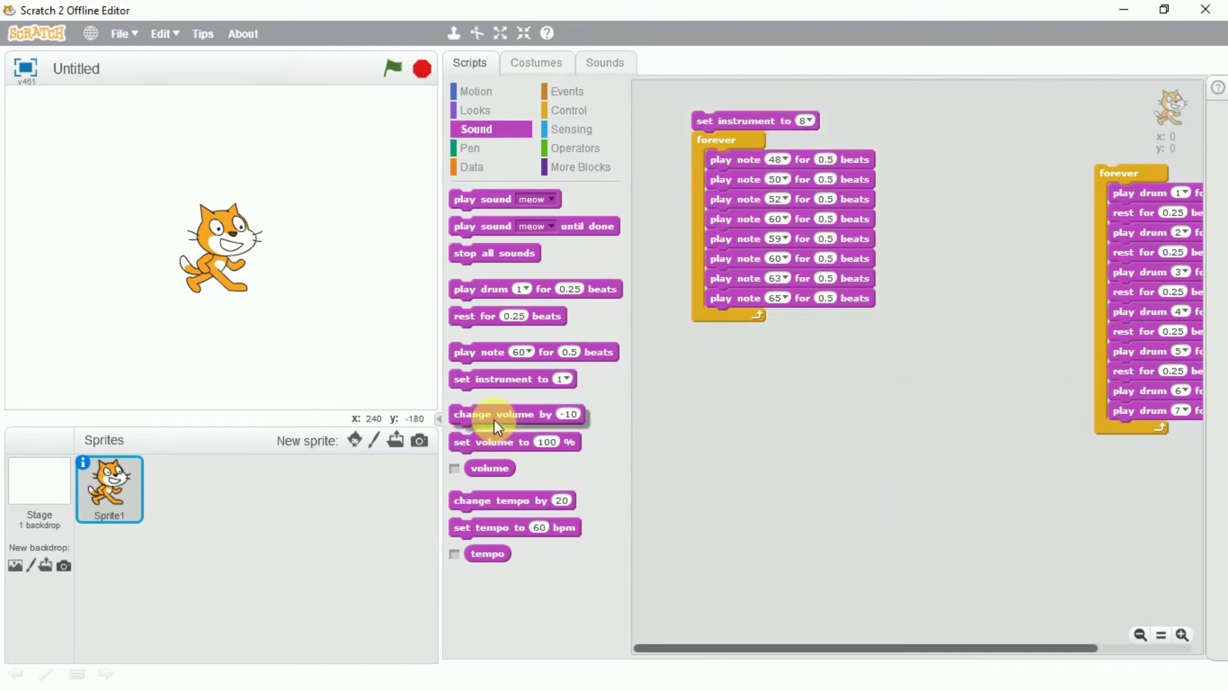
# Show volume and tempo readouts and put 'change volume by -10' atop the melody loop.
pyautogui.moveTo(494, 421); pyautogui.dragTo(733, 367)
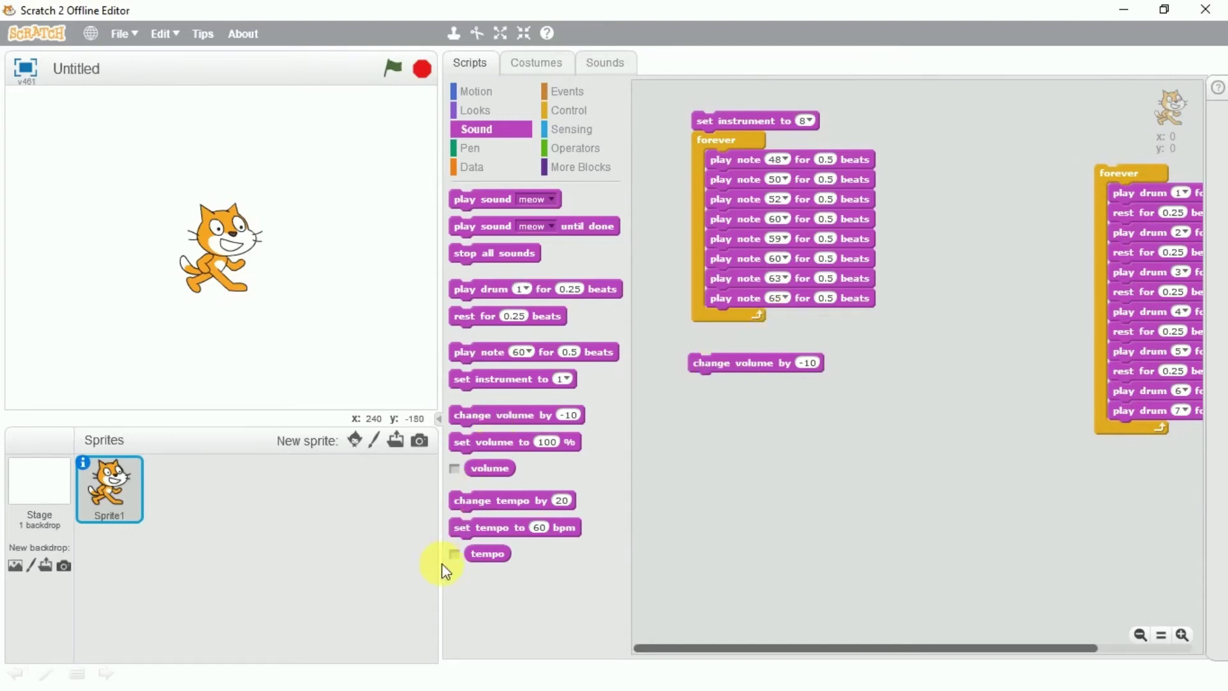
pyautogui.click(453, 468)
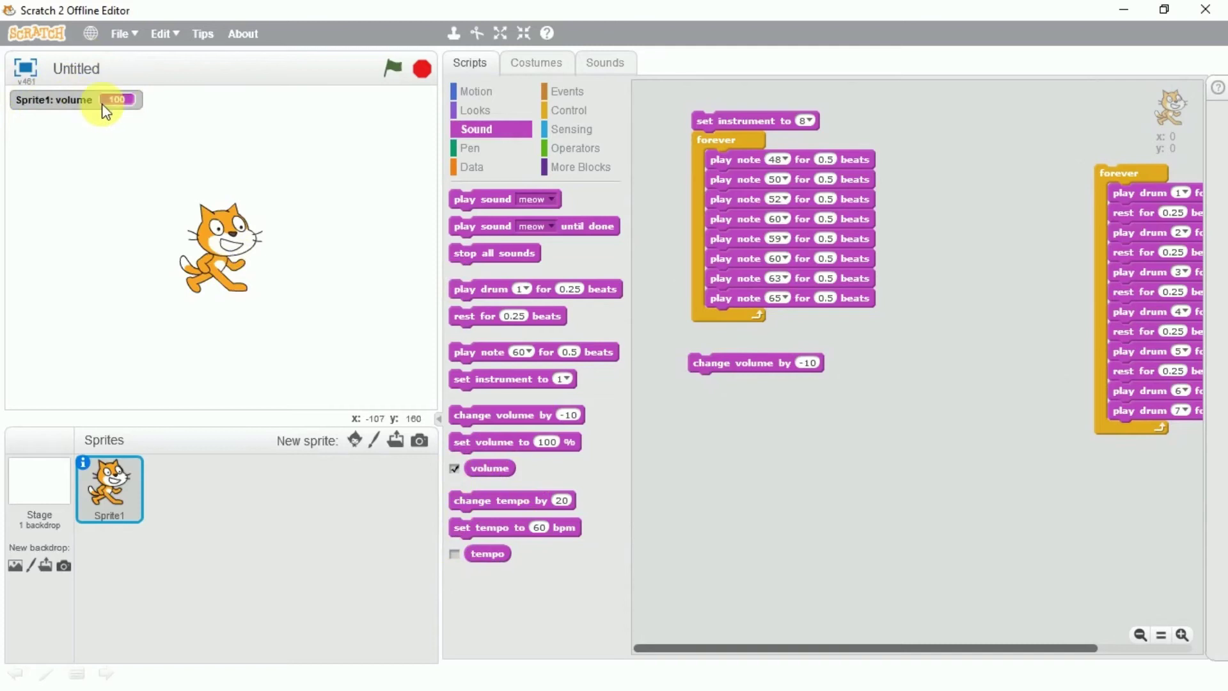
pyautogui.click(455, 555)
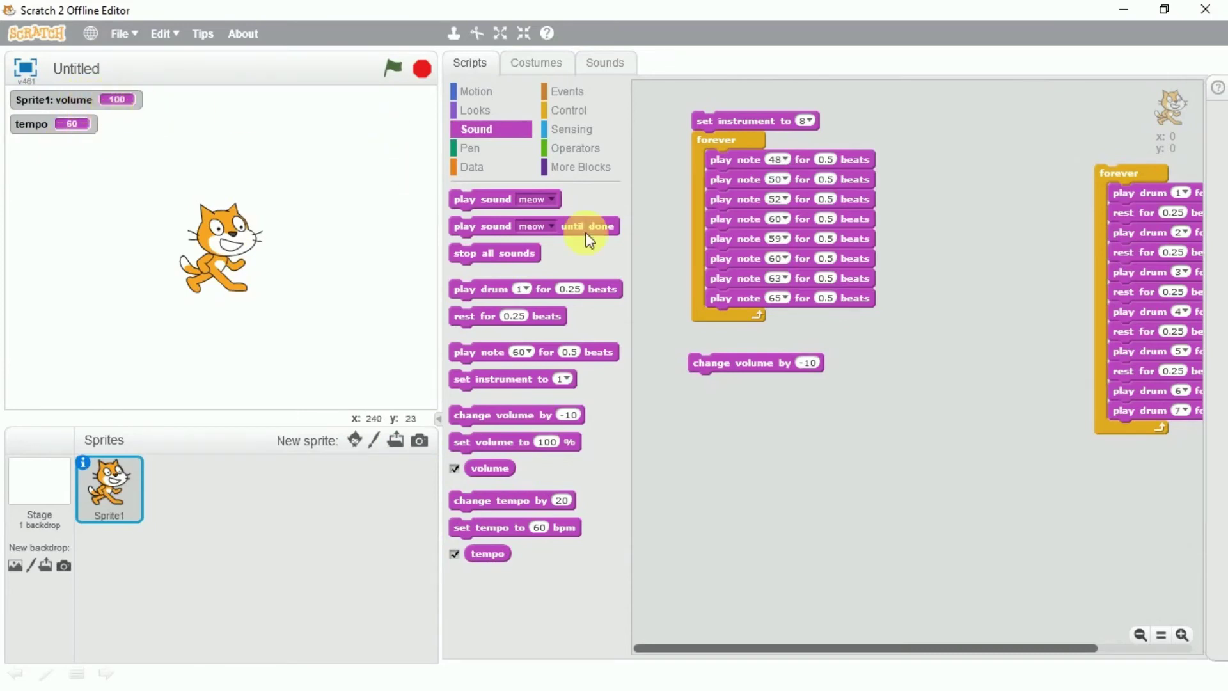
pyautogui.moveTo(768, 383); pyautogui.dragTo(755, 159)
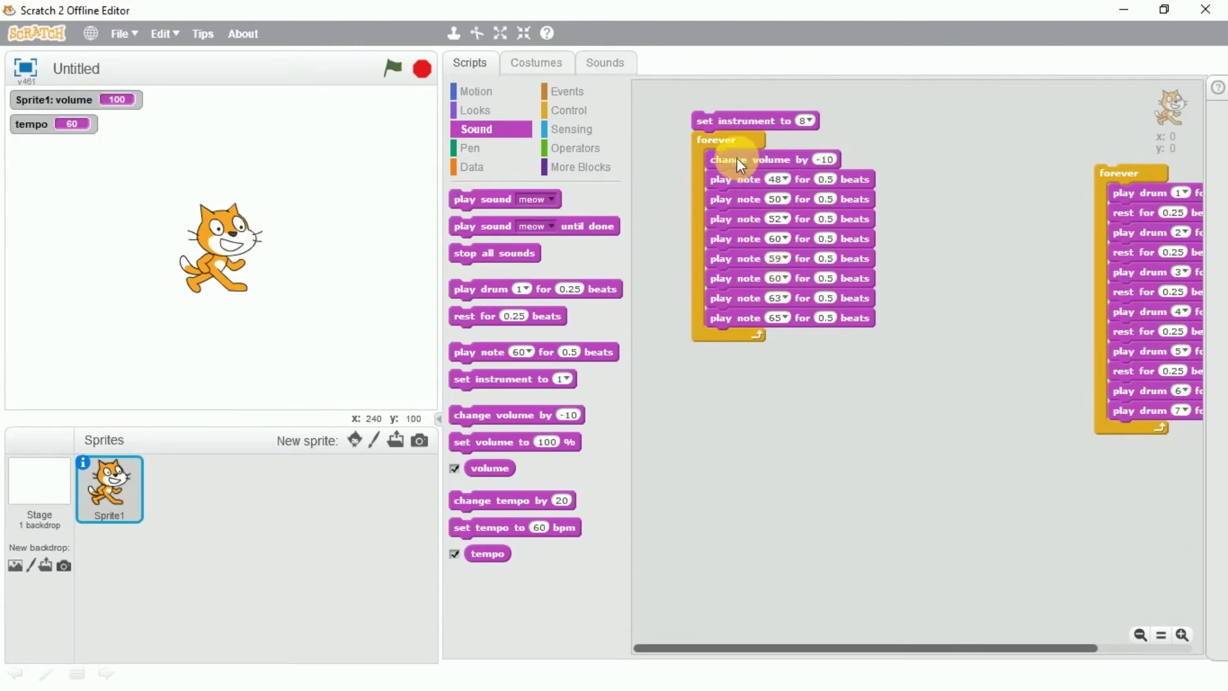
# Run and stop the melody loop twice to hear the volume change.
pyautogui.click(733, 123)
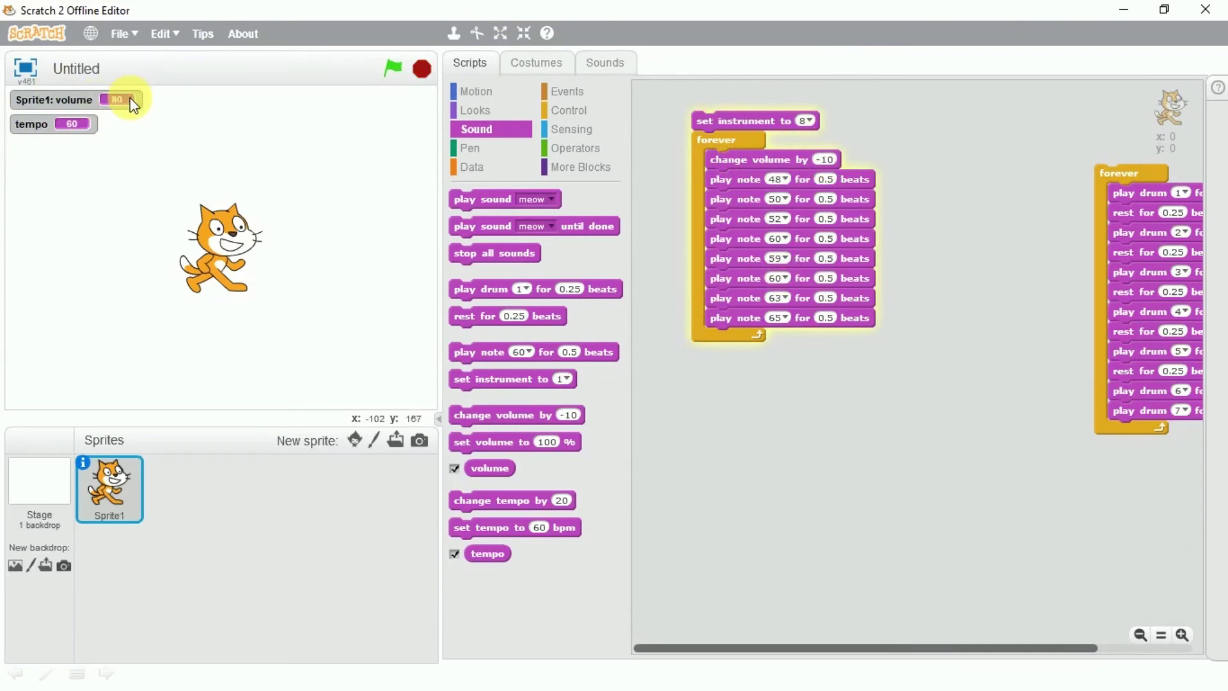
pyautogui.click(726, 115)
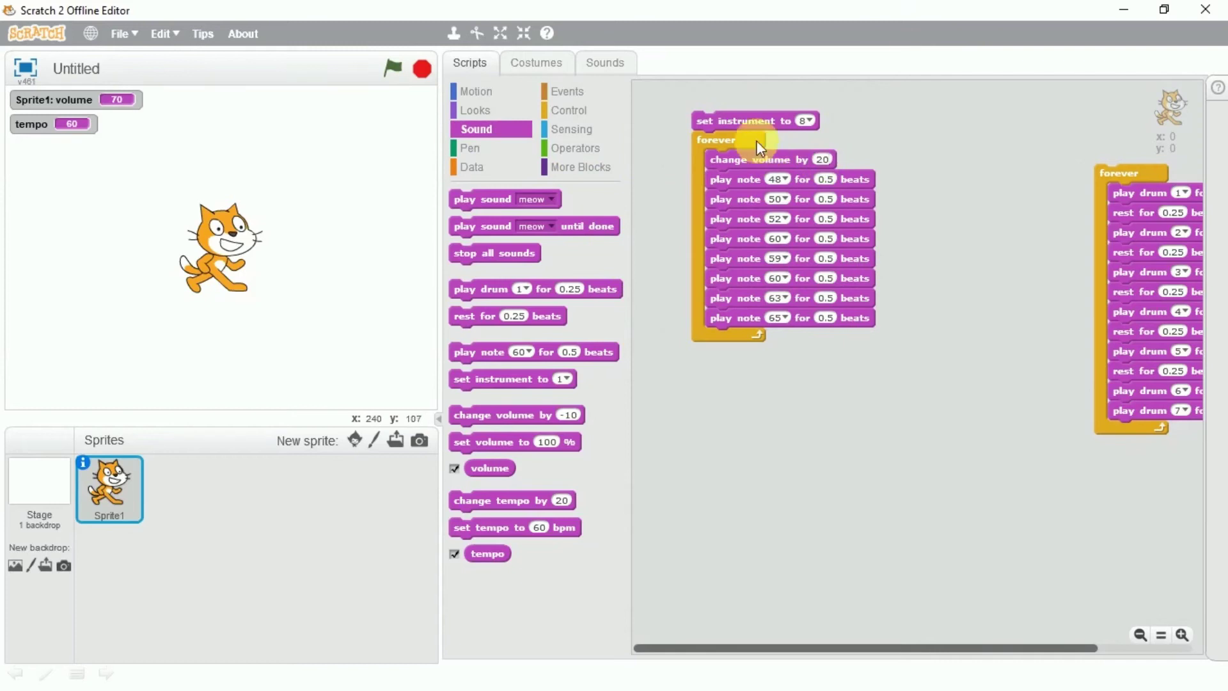
pyautogui.click(752, 120)
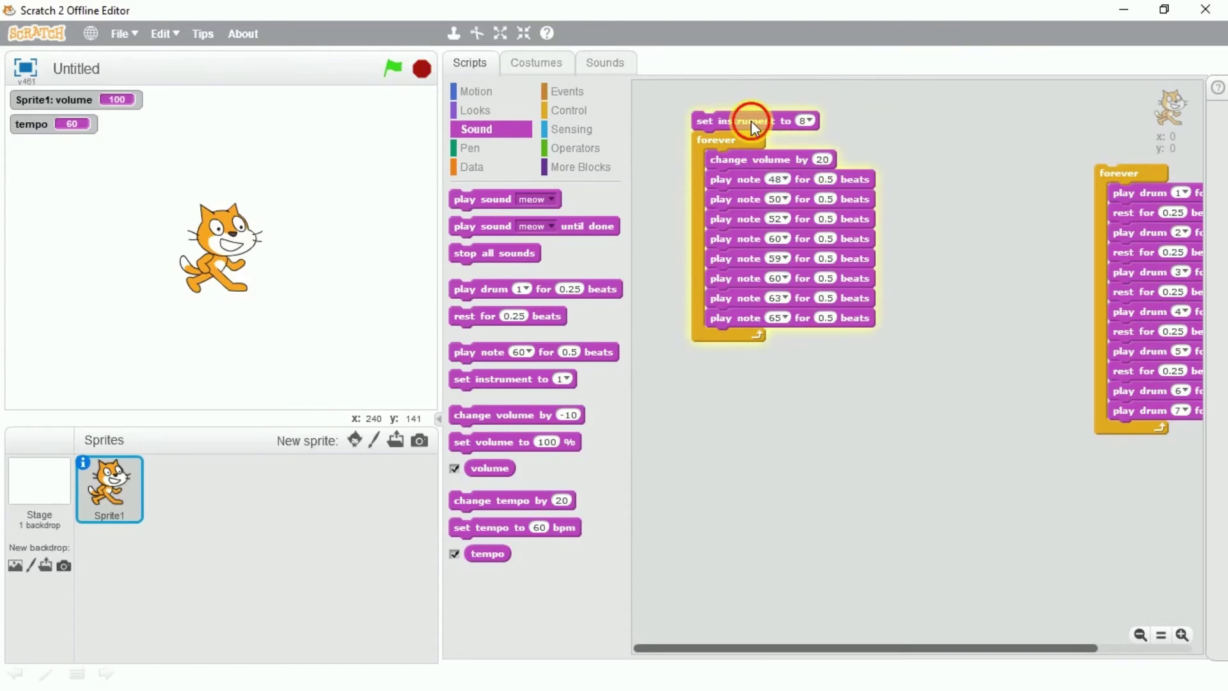
pyautogui.click(752, 120)
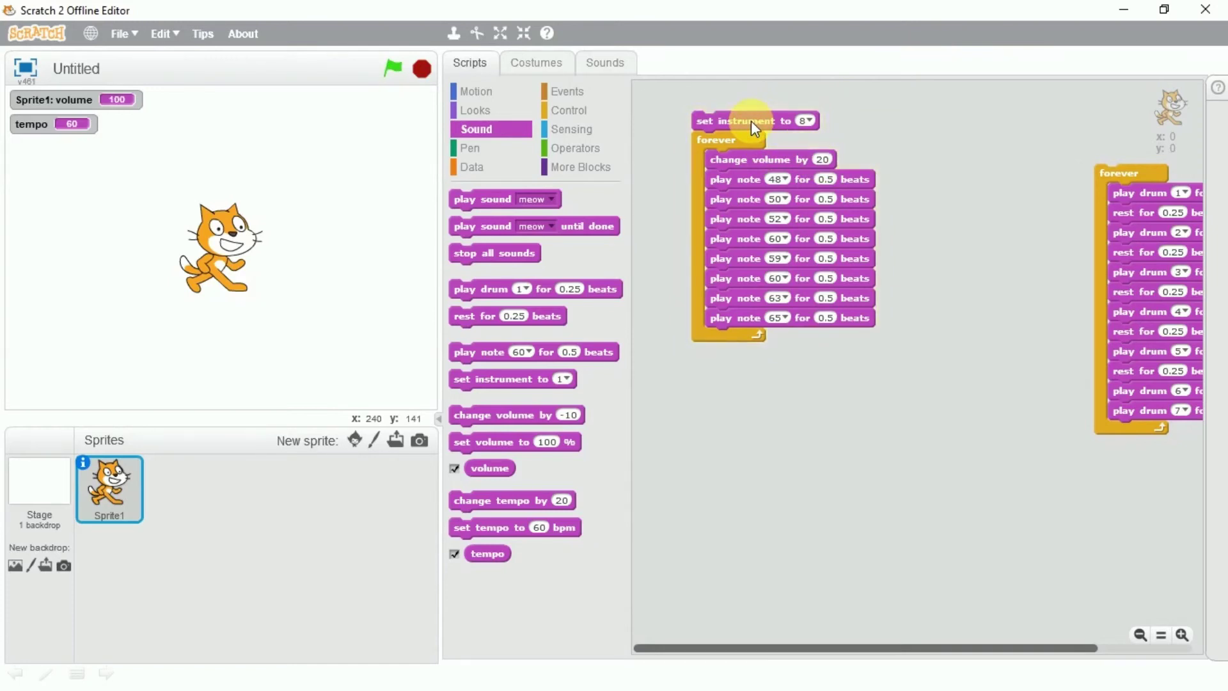
# Change the loop's volume step to -20, then run and stop the fading melody.
pyautogui.click(829, 162)
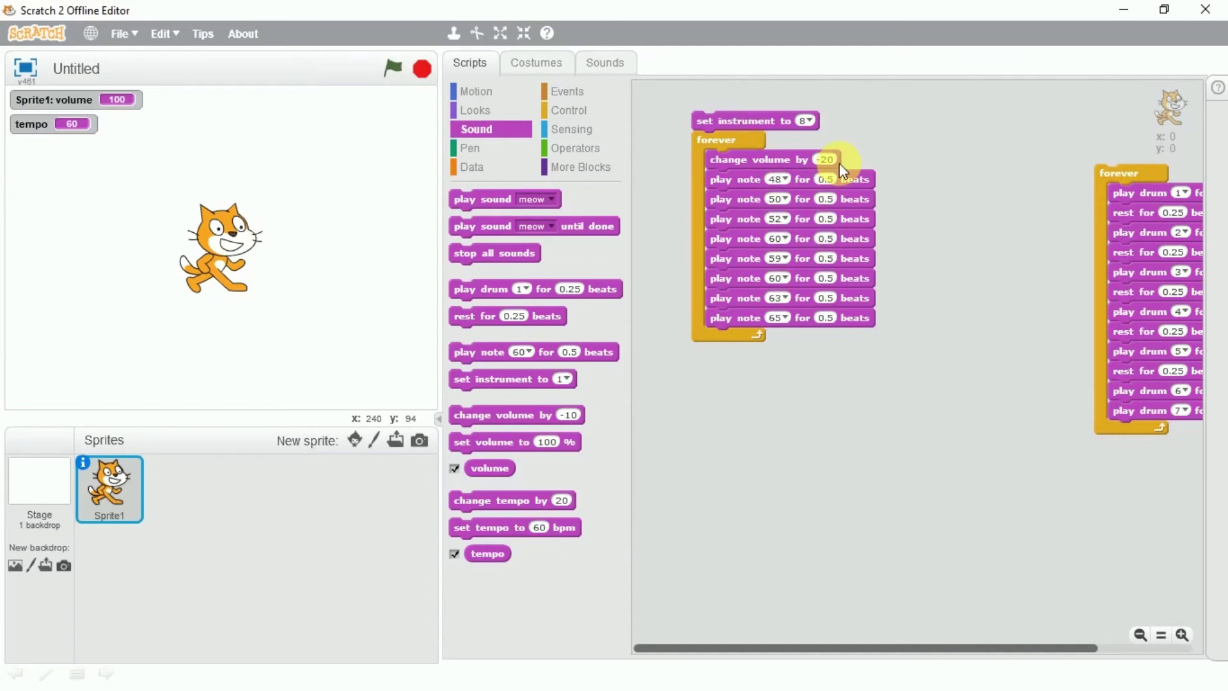
pyautogui.write('-20')
pyautogui.click(759, 121)
pyautogui.click(759, 121)
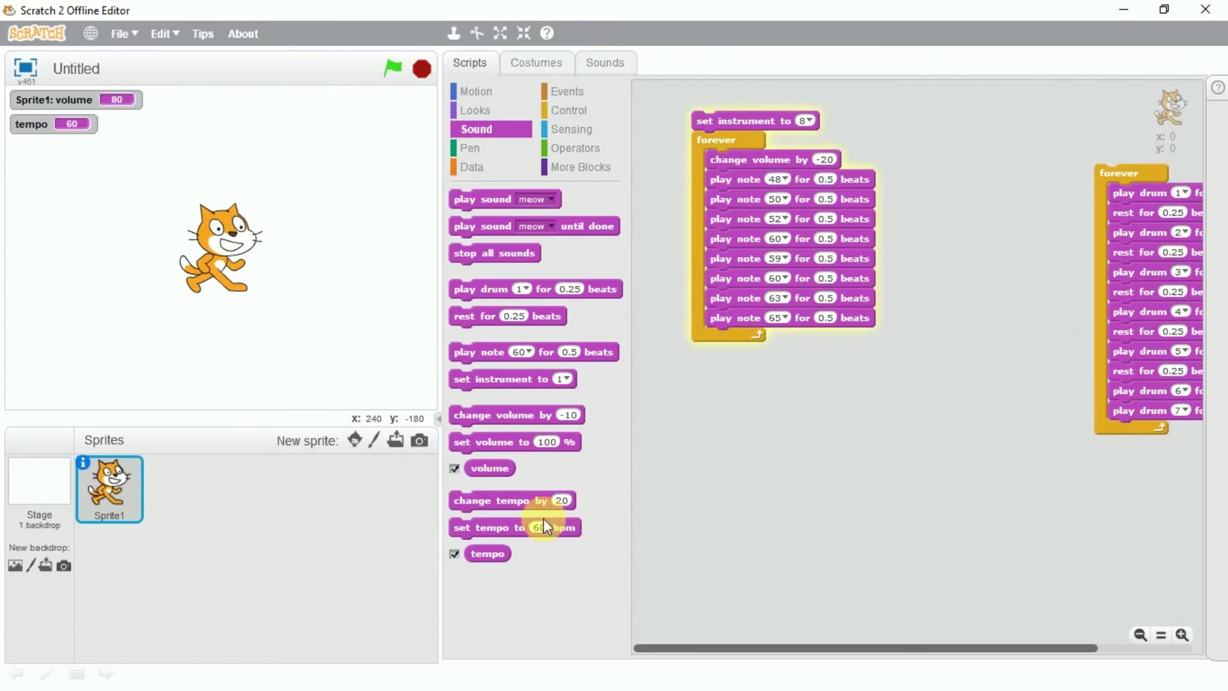
pyautogui.click(733, 119)
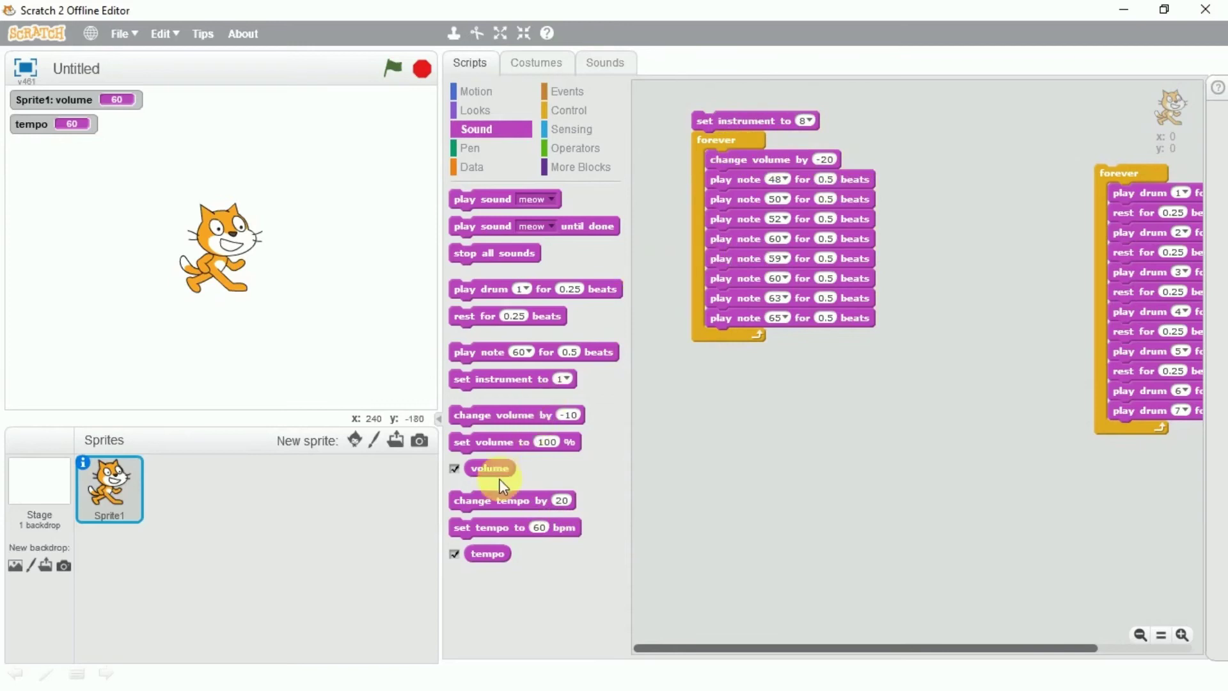
# Add 'set volume to %' after the last note and detach the 'change volume by -20' step.
pyautogui.moveTo(500, 448); pyautogui.dragTo(770, 331)
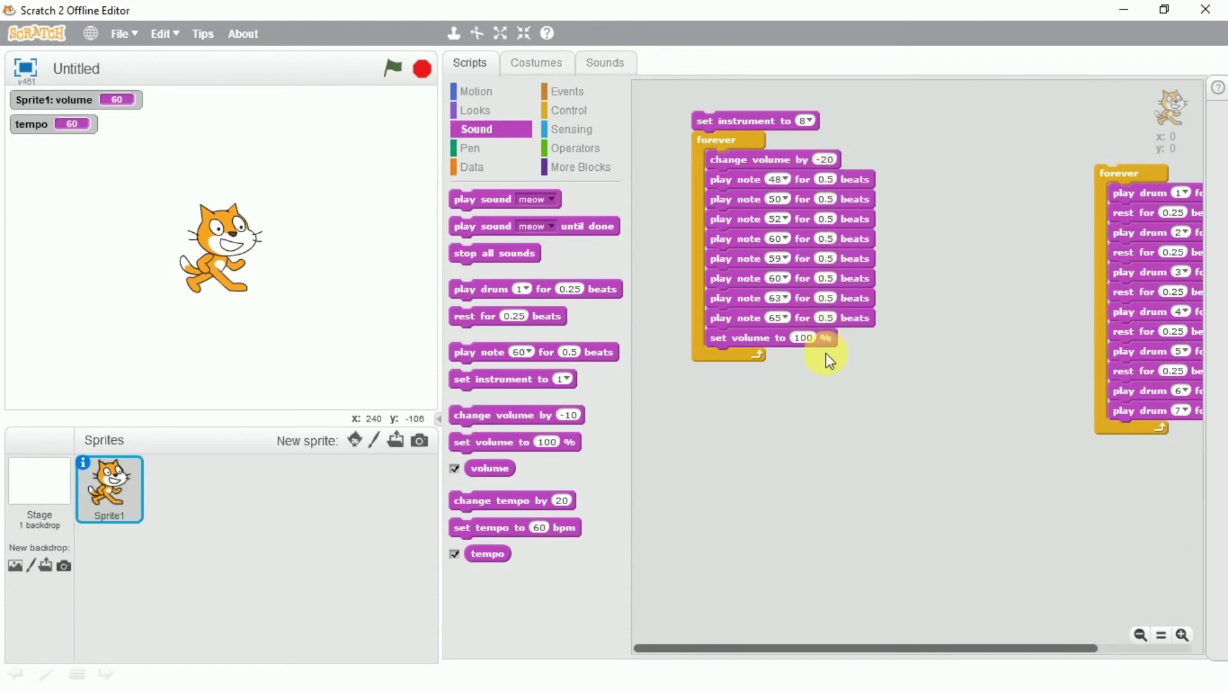
pyautogui.click(766, 121)
pyautogui.moveTo(798, 161)
pyautogui.mouseDown()
pyautogui.moveTo(803, 182)
pyautogui.moveTo(764, 163)
pyautogui.mouseUp()
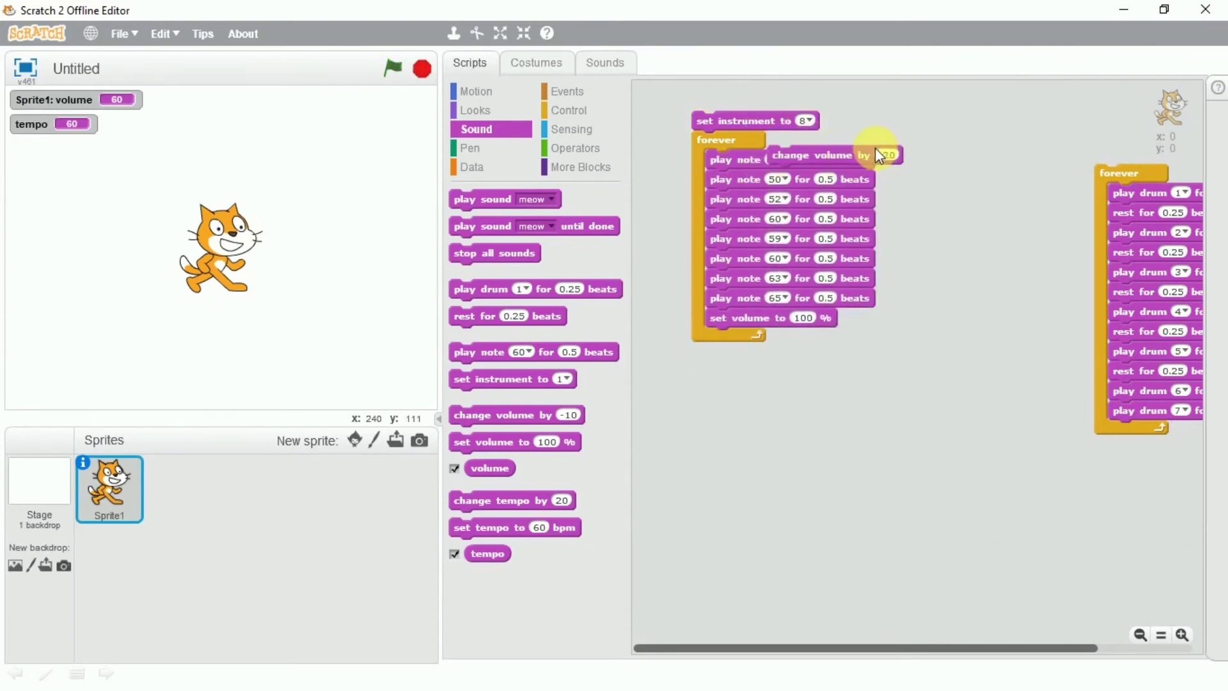
pyautogui.moveTo(875, 152); pyautogui.dragTo(997, 108)
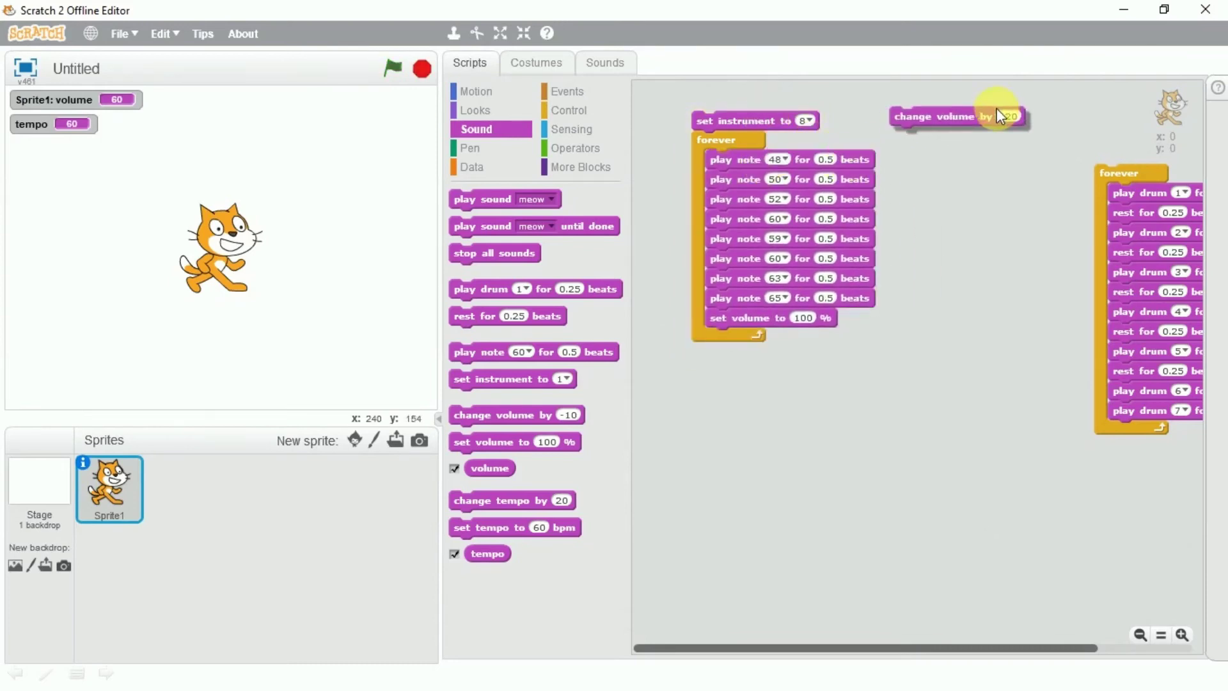
# Set the volume percentage to 50, then run and stop the script.
pyautogui.click(808, 318)
pyautogui.write('50')
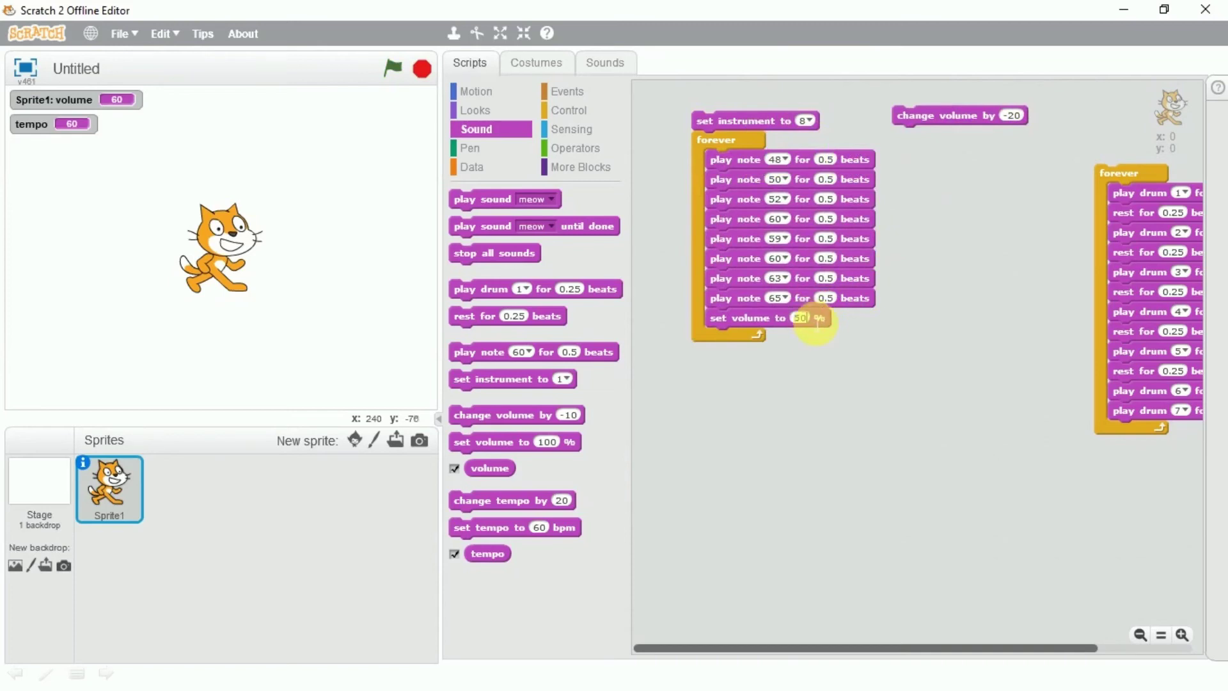
pyautogui.press('Return')
pyautogui.click(755, 120)
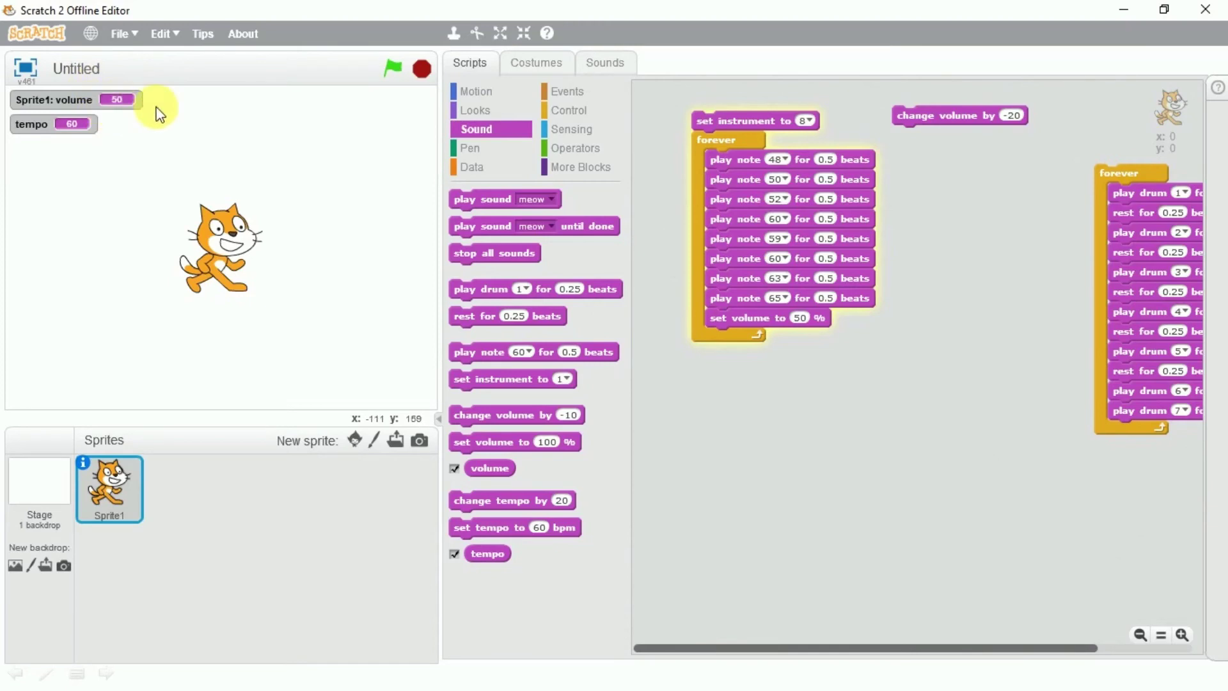
pyautogui.click(734, 124)
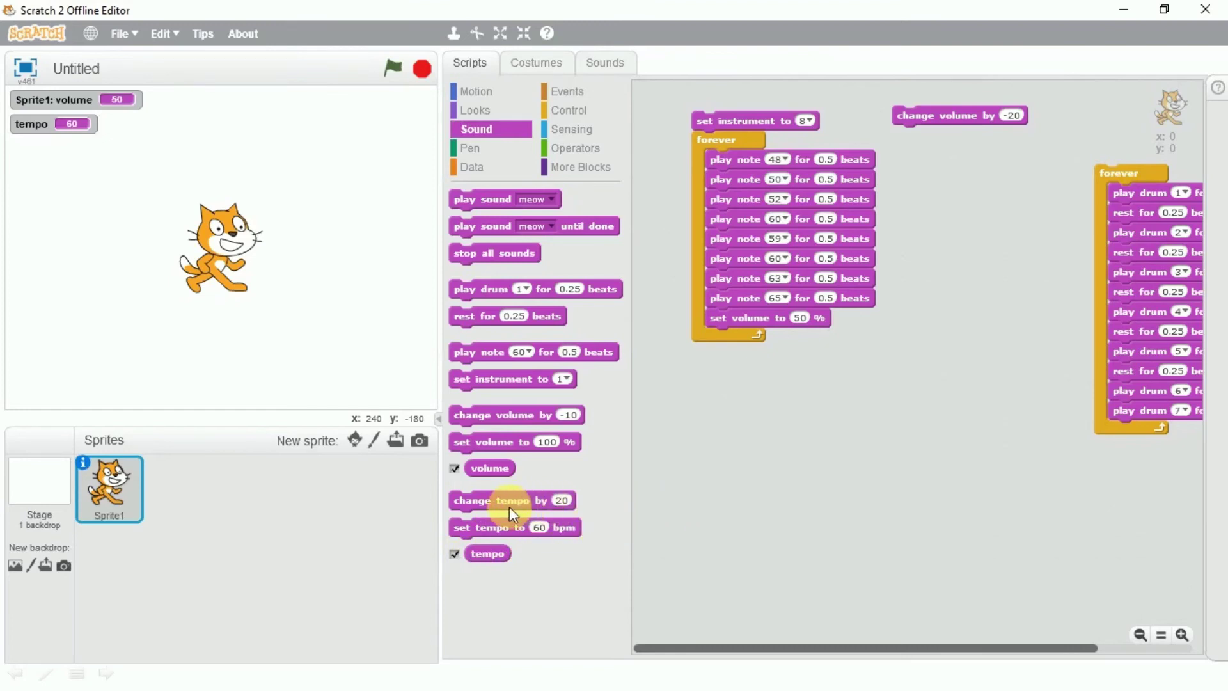
# Put 'change tempo by 20' at the top of the melody loop and run it.
pyautogui.moveTo(511, 497)
pyautogui.mouseDown()
pyautogui.moveTo(755, 145)
pyautogui.moveTo(766, 171)
pyautogui.moveTo(739, 219)
pyautogui.moveTo(757, 239)
pyautogui.moveTo(740, 208)
pyautogui.moveTo(734, 136)
pyautogui.mouseUp()
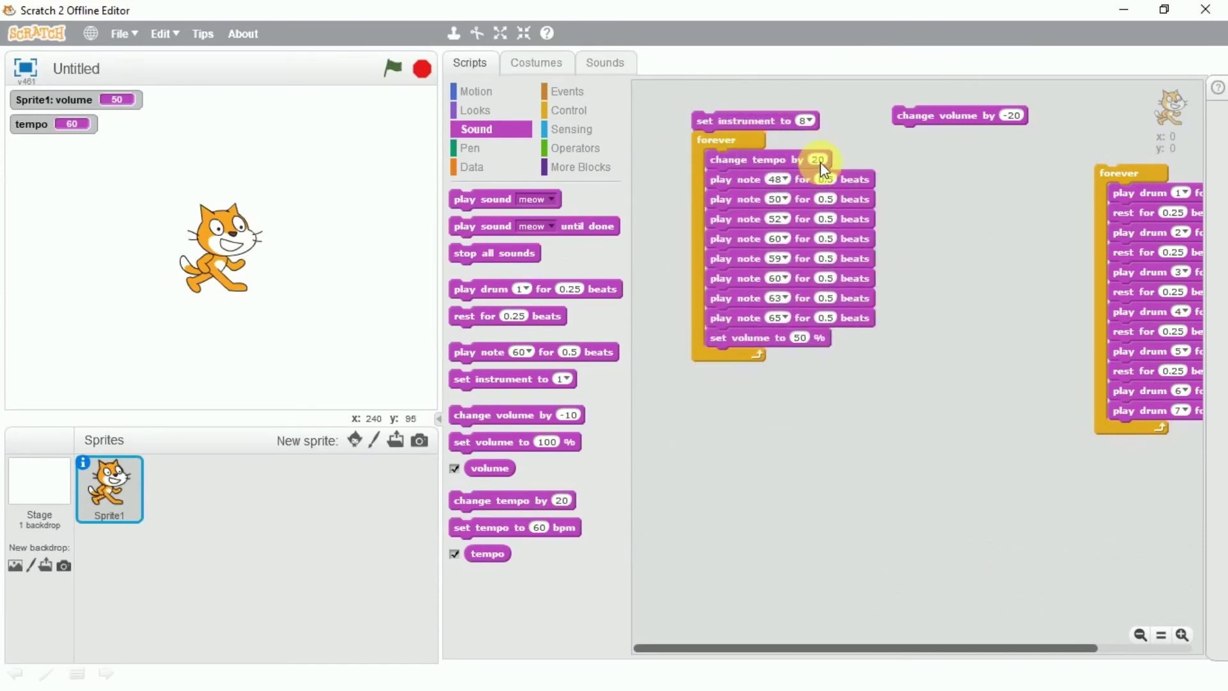
pyautogui.click(778, 118)
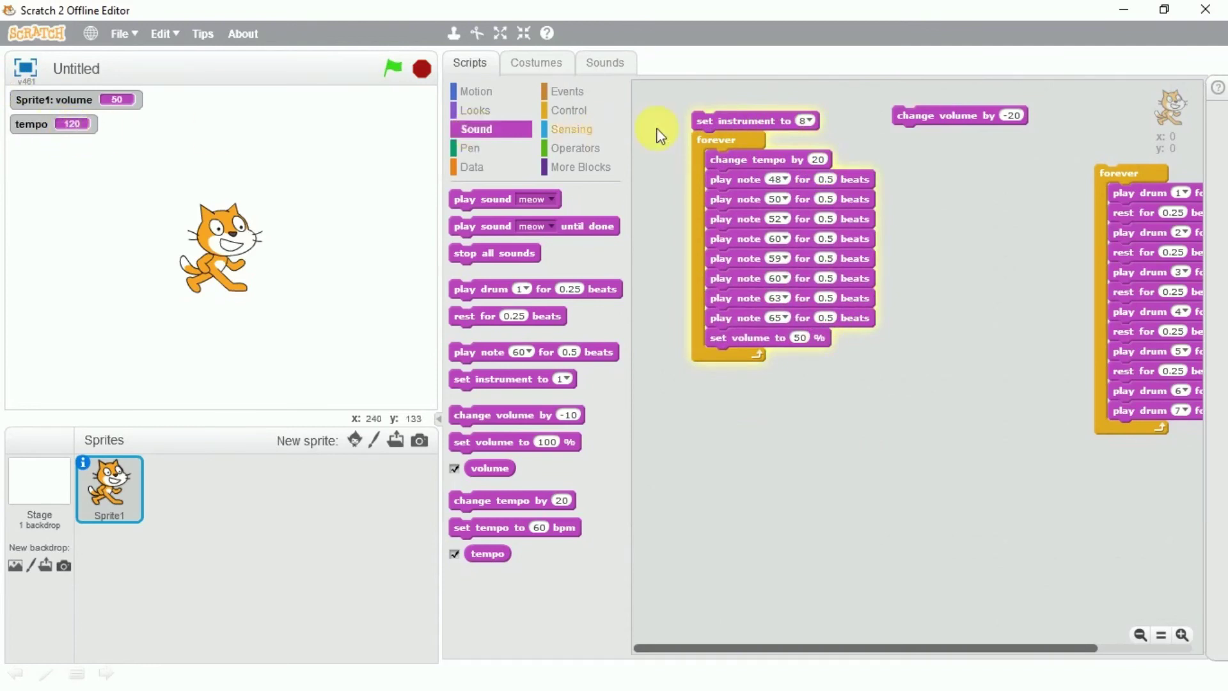
# Set the melody's instrument to (16) Vibraphone, then run and stop the script.
pyautogui.click(740, 116)
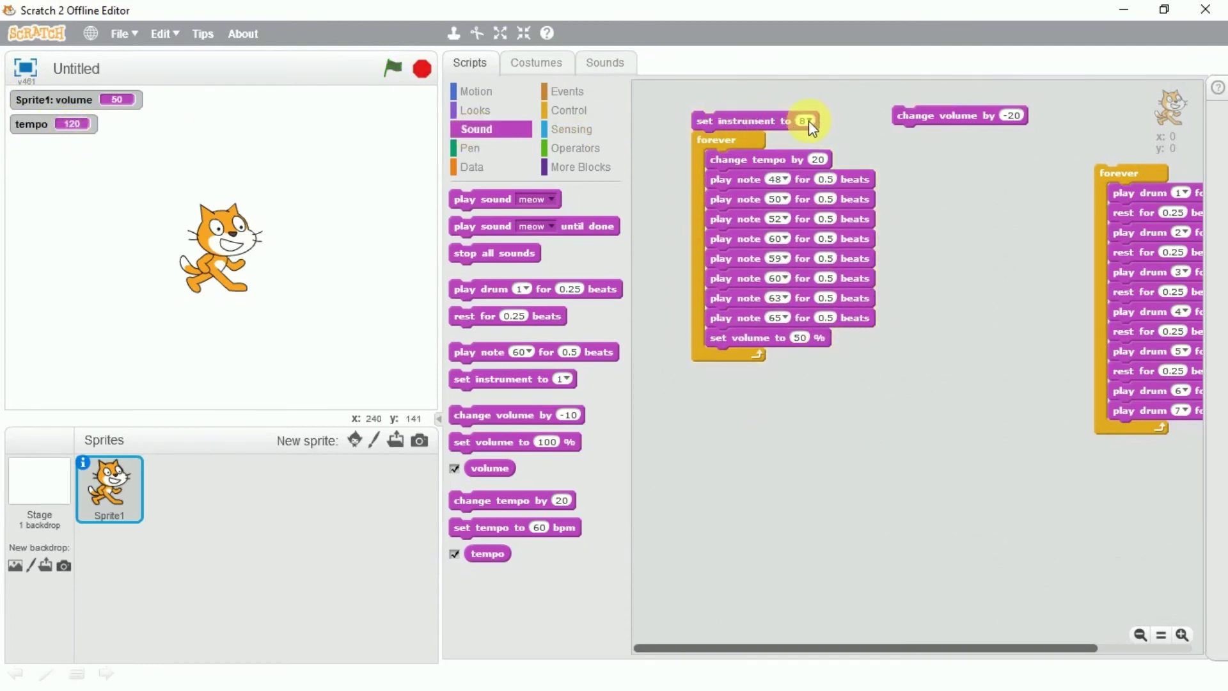
pyautogui.click(809, 122)
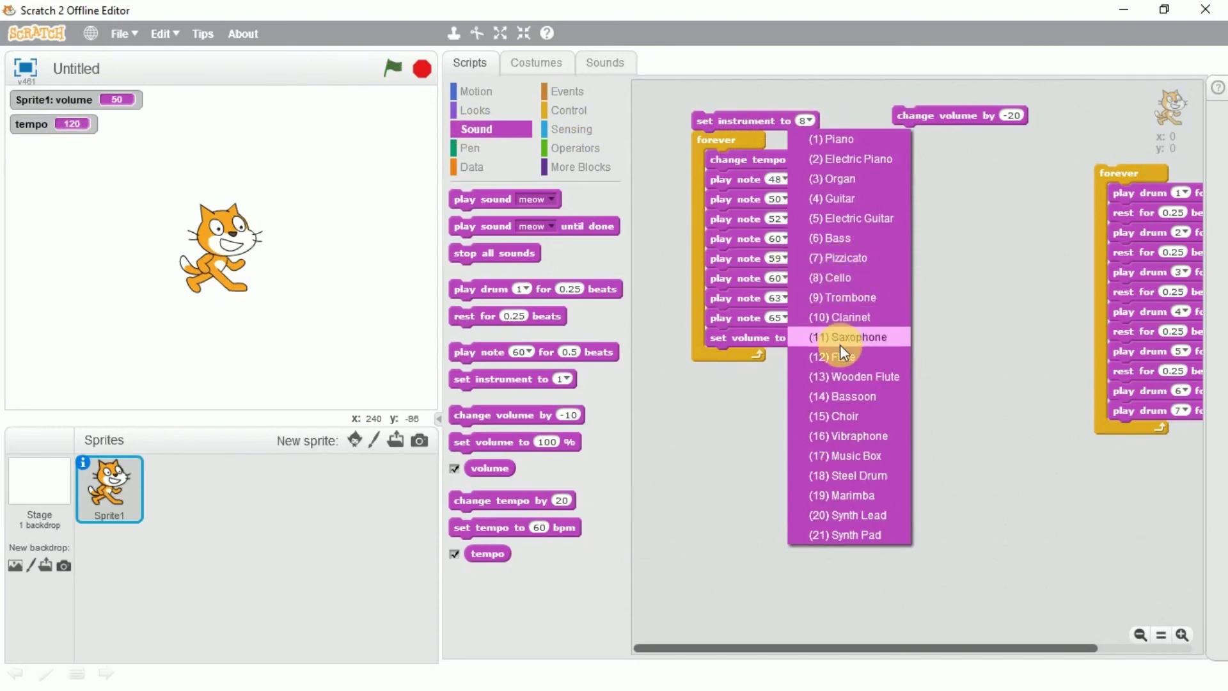
pyautogui.click(857, 439)
pyautogui.click(742, 121)
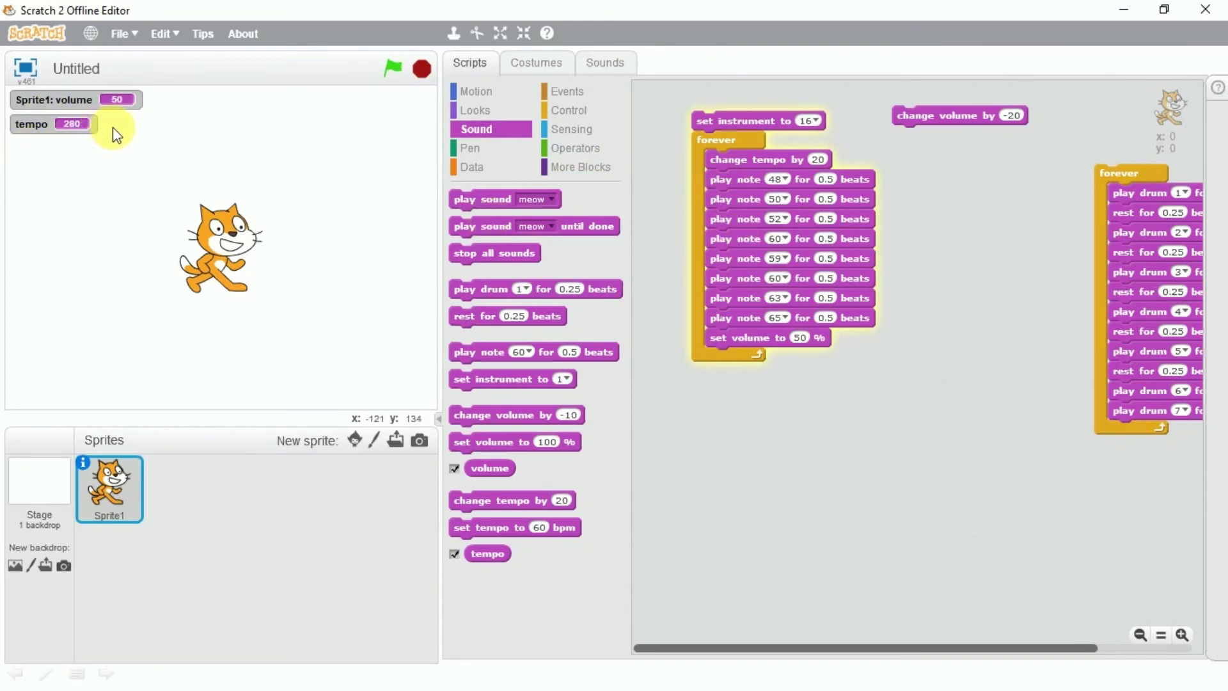
pyautogui.click(744, 122)
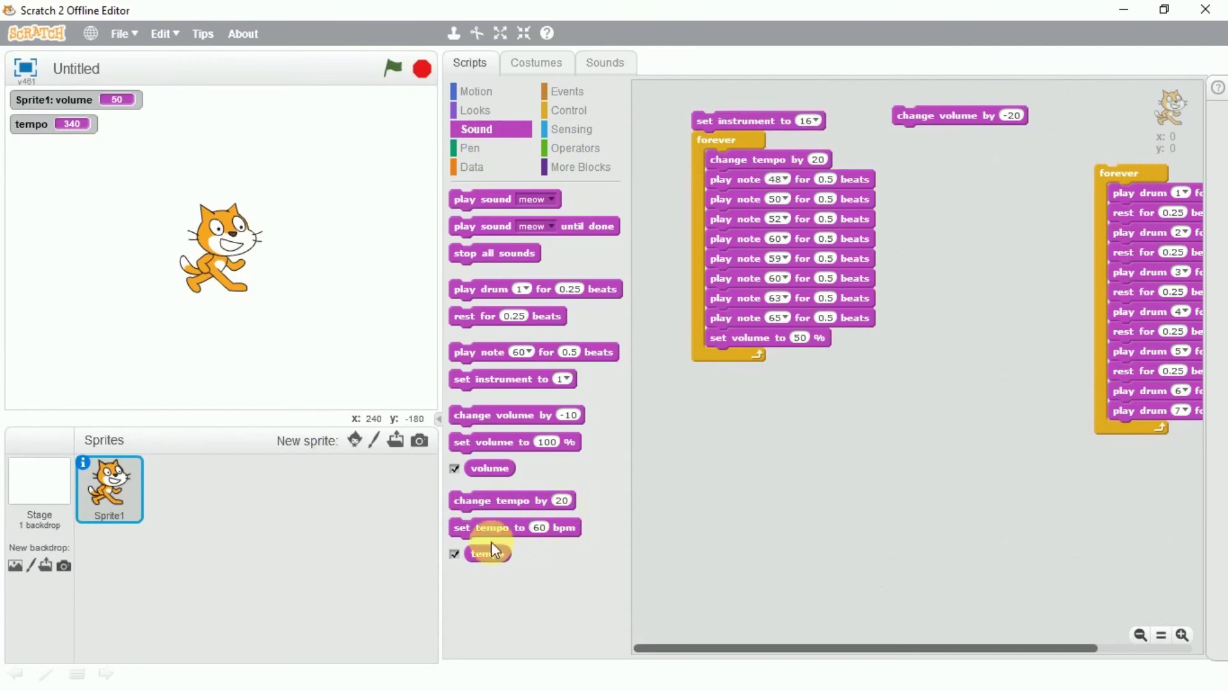
# Add 'set tempo to 250 bpm' after the volume step and detach 'change tempo by 20'.
pyautogui.moveTo(484, 527); pyautogui.dragTo(765, 351)
pyautogui.write('2')
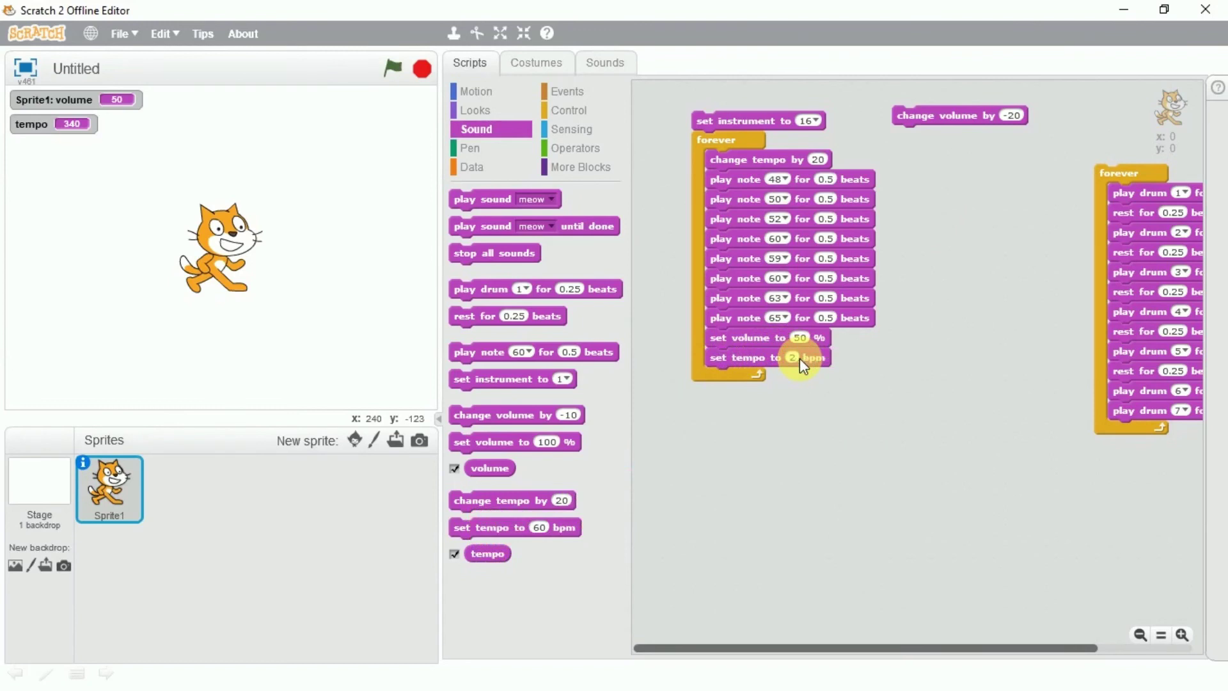
pyautogui.write('50')
pyautogui.click(761, 120)
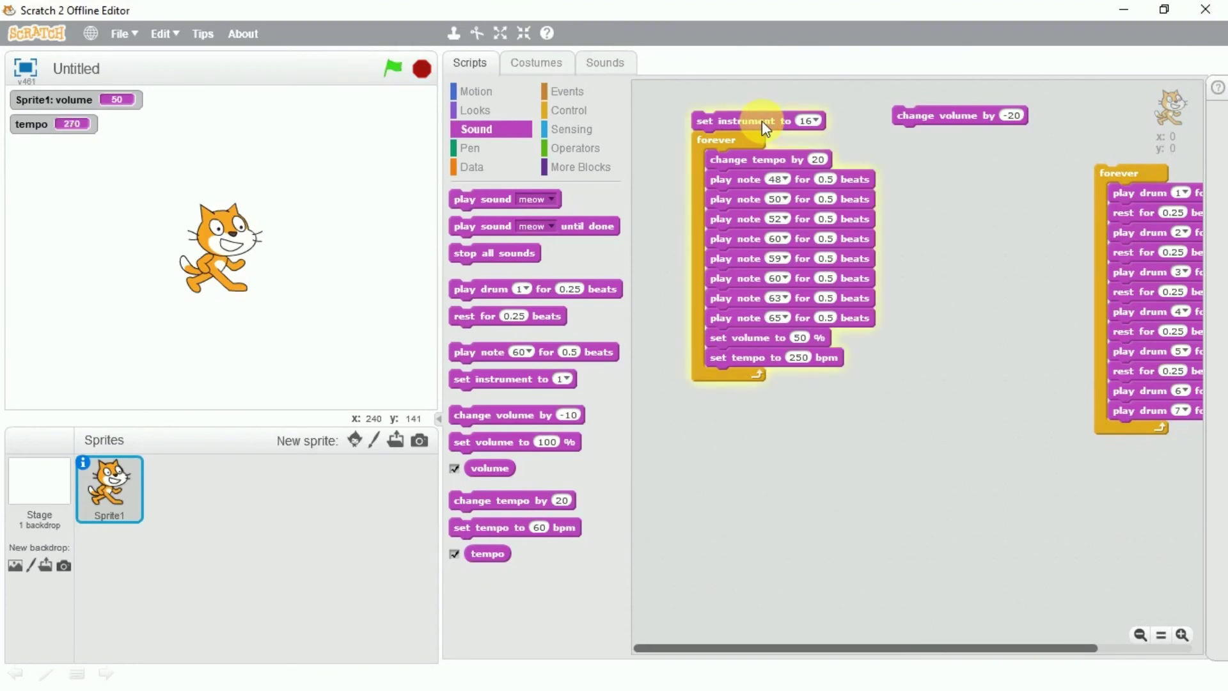
pyautogui.moveTo(786, 156); pyautogui.dragTo(908, 160)
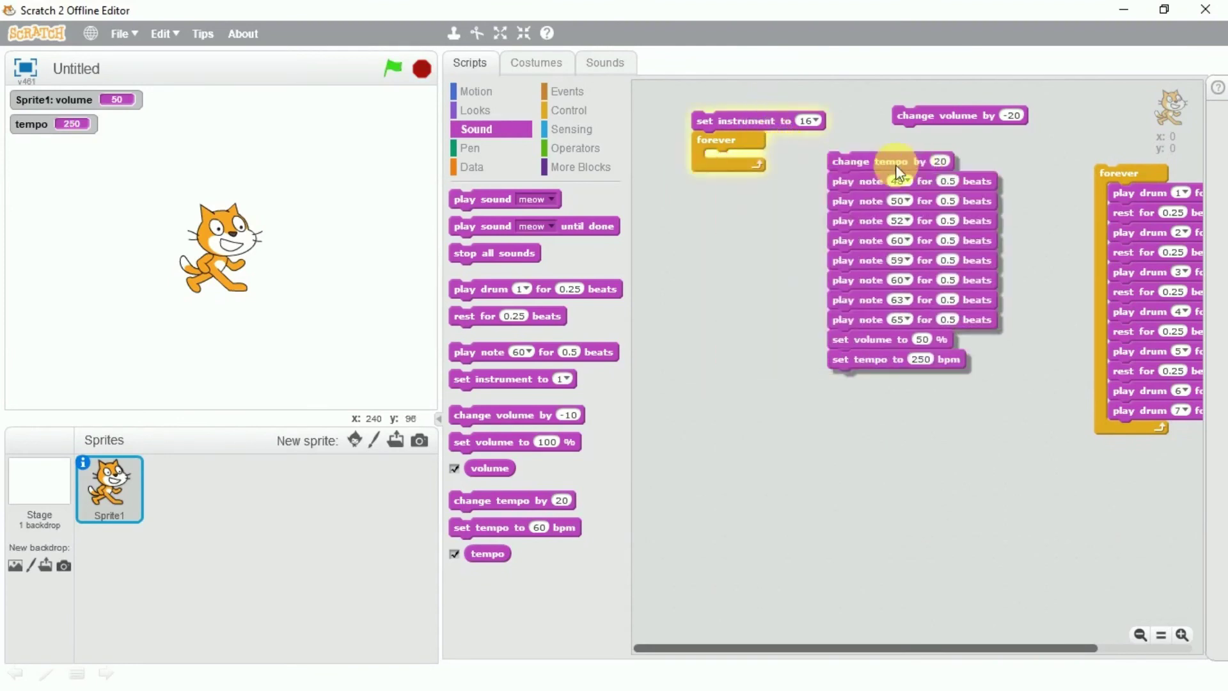
pyautogui.moveTo(844, 181); pyautogui.dragTo(722, 160)
pyautogui.moveTo(897, 162); pyautogui.dragTo(963, 135)
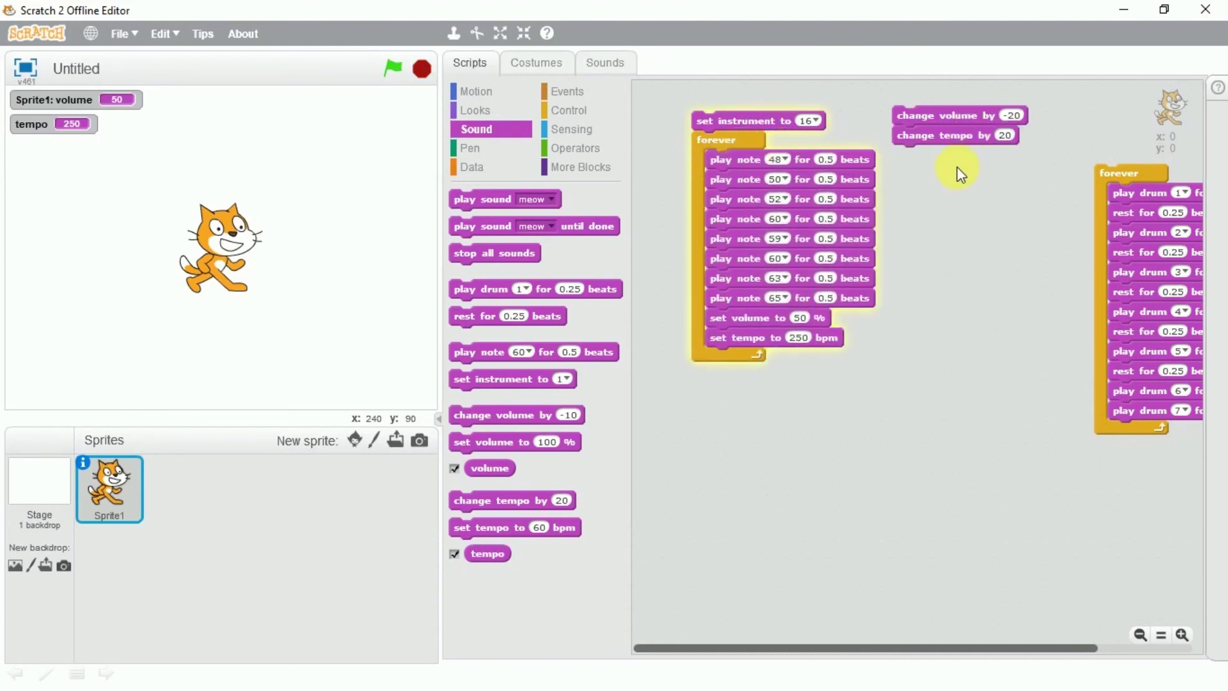
pyautogui.click(771, 121)
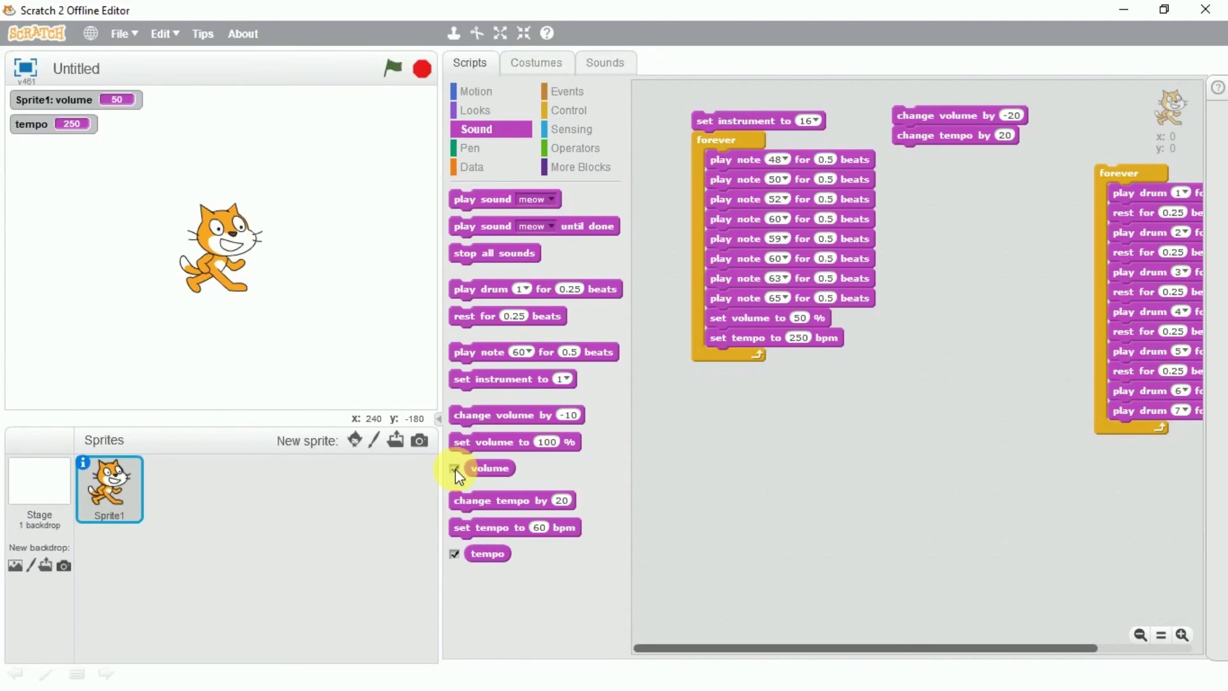
# Start a new project from the File menu without saving the sound demo.
pyautogui.click(127, 41)
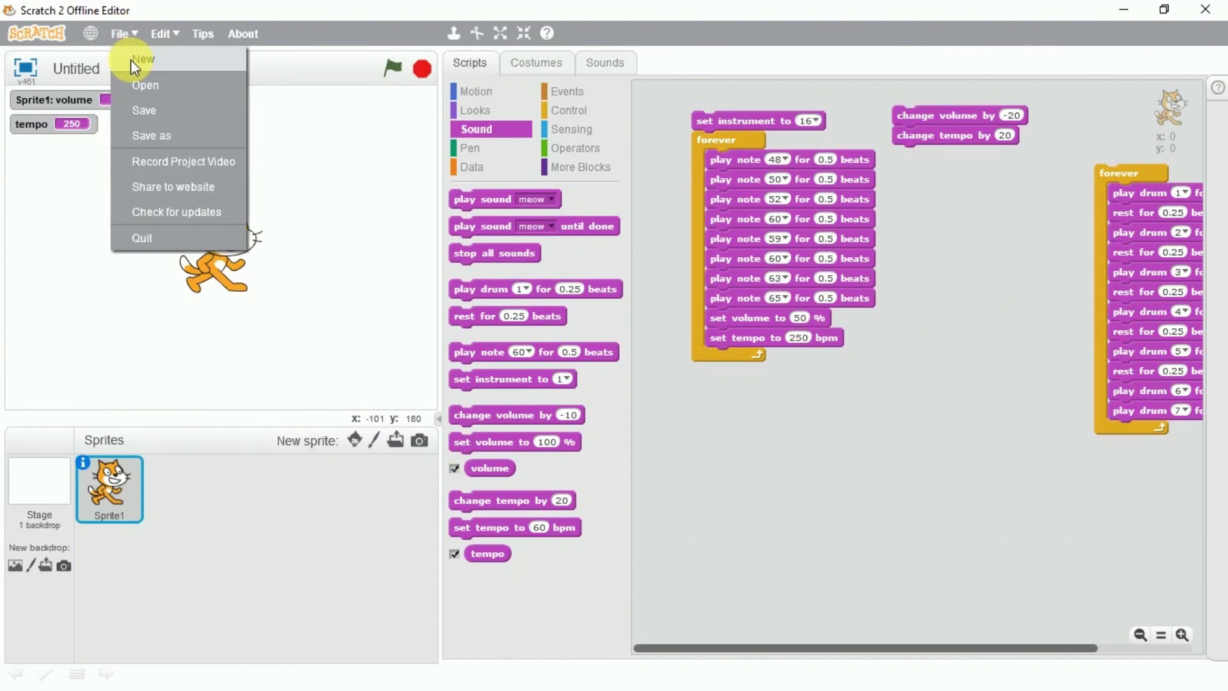
pyautogui.click(131, 59)
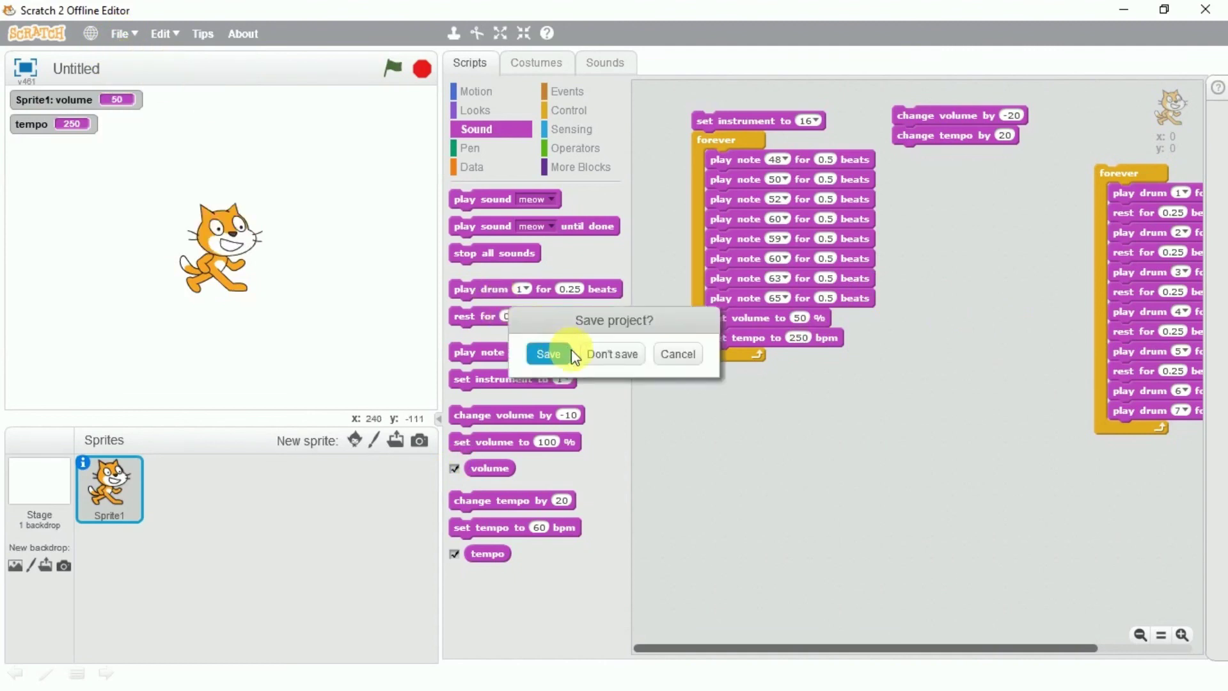
pyautogui.click(595, 347)
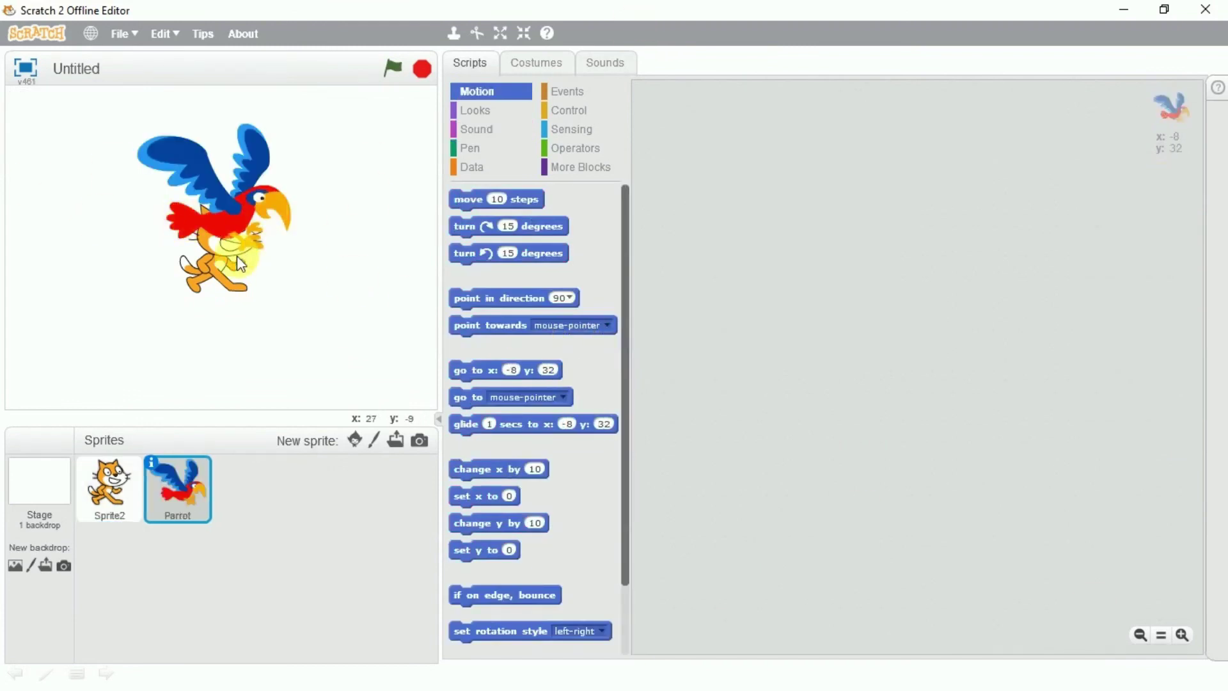
# Delete the cat sprite and move the Parrot toward the left of the stage.
pyautogui.click(236, 255)
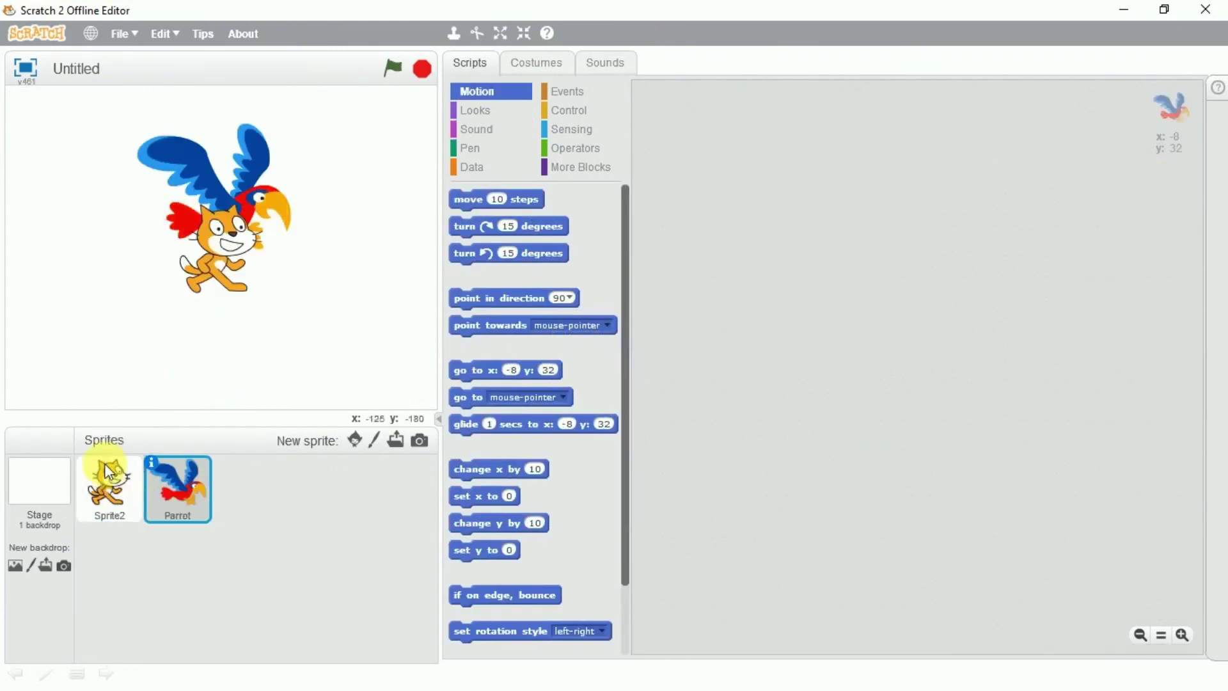
pyautogui.rightClick(102, 482)
pyautogui.click(144, 548)
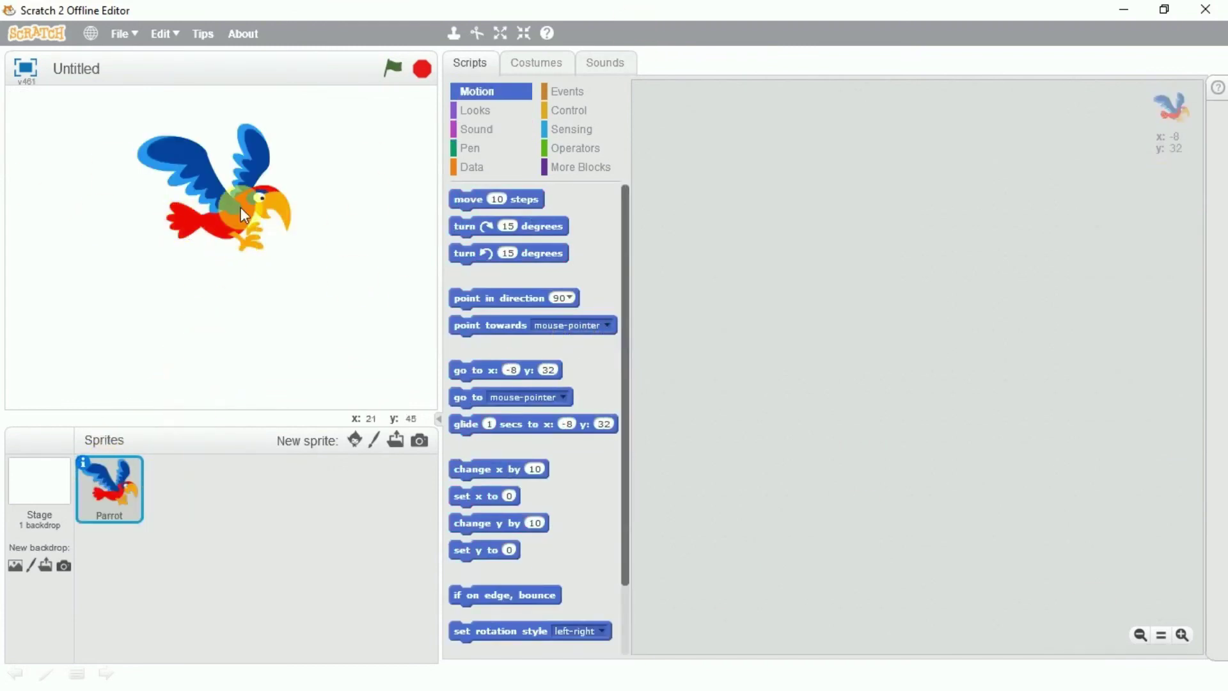
pyautogui.moveTo(241, 208); pyautogui.dragTo(158, 256)
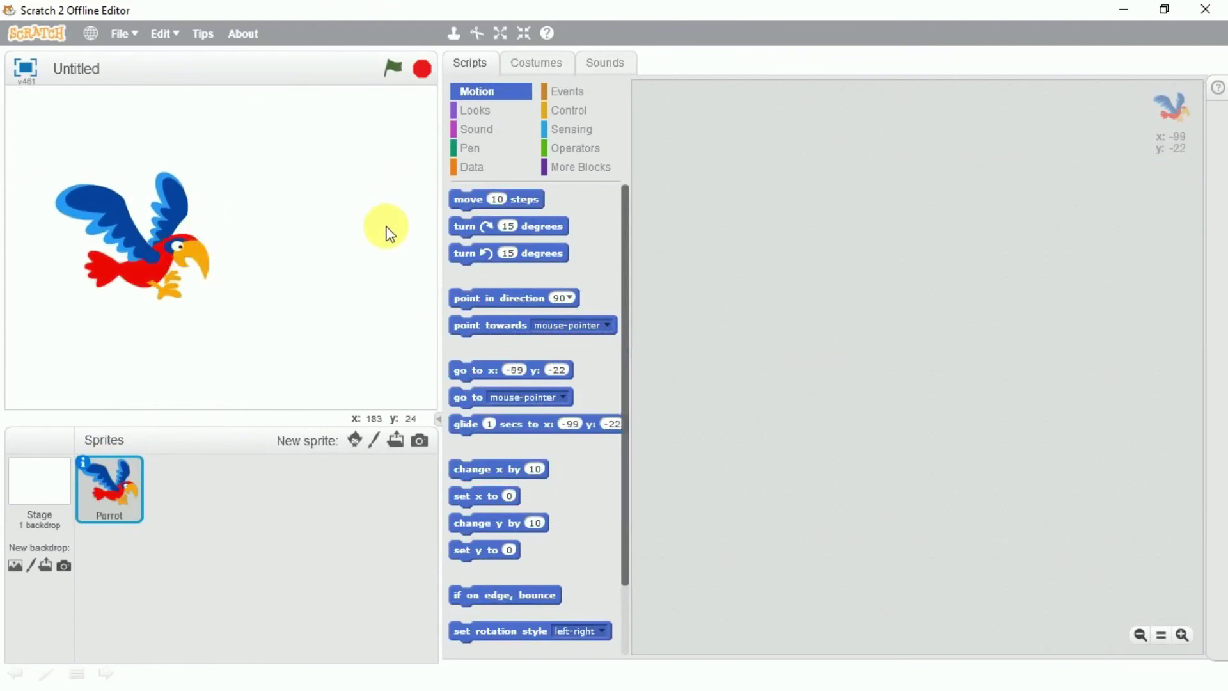
# Place a forever loop and preview the parrot-a and parrot-b costumes.
pyautogui.click(576, 112)
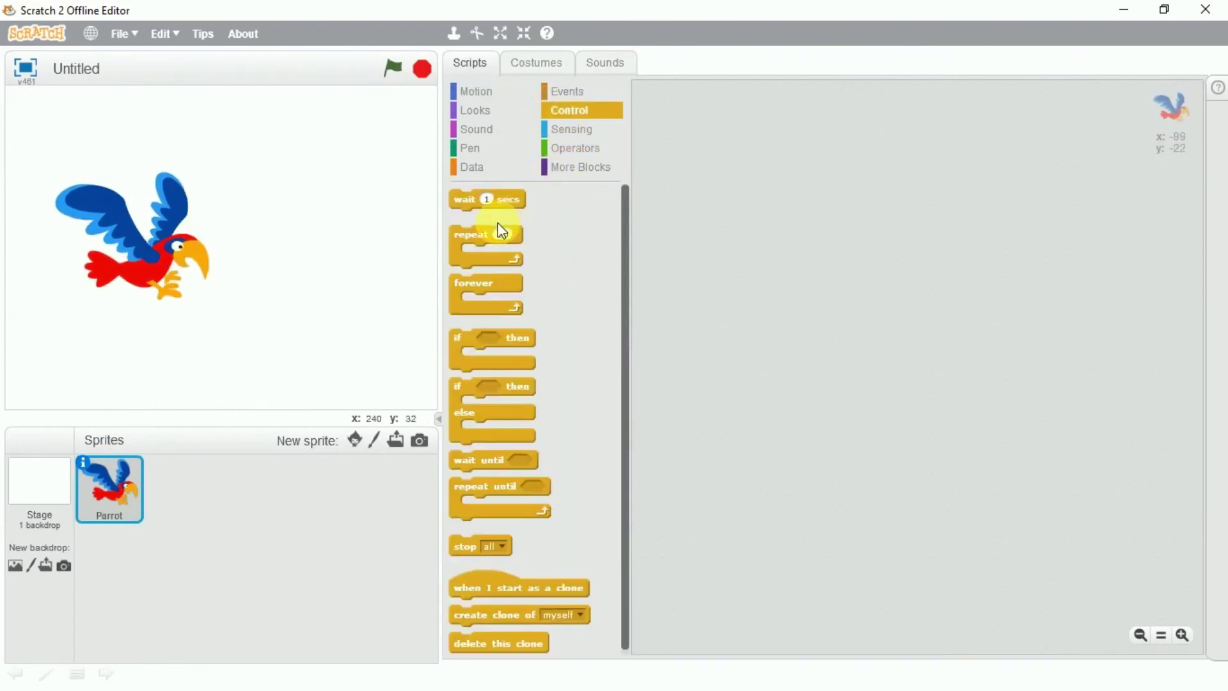
pyautogui.moveTo(490, 286); pyautogui.dragTo(729, 135)
pyautogui.click(535, 65)
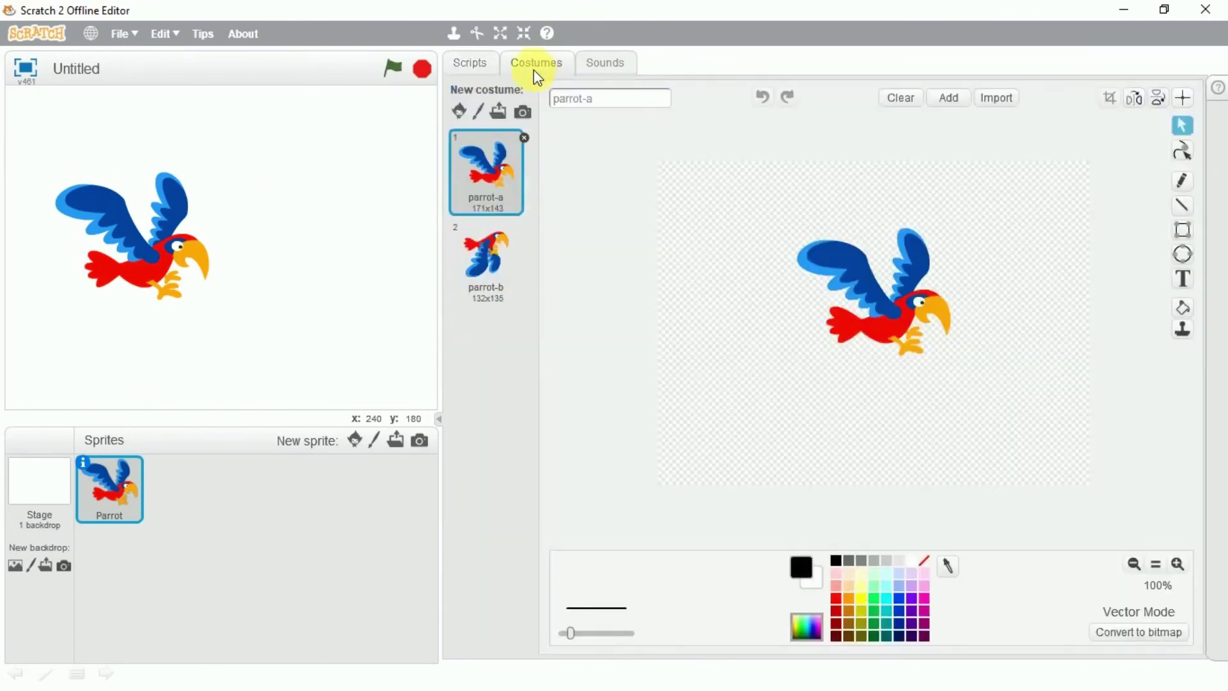
pyautogui.click(479, 257)
pyautogui.click(484, 174)
pyautogui.click(468, 66)
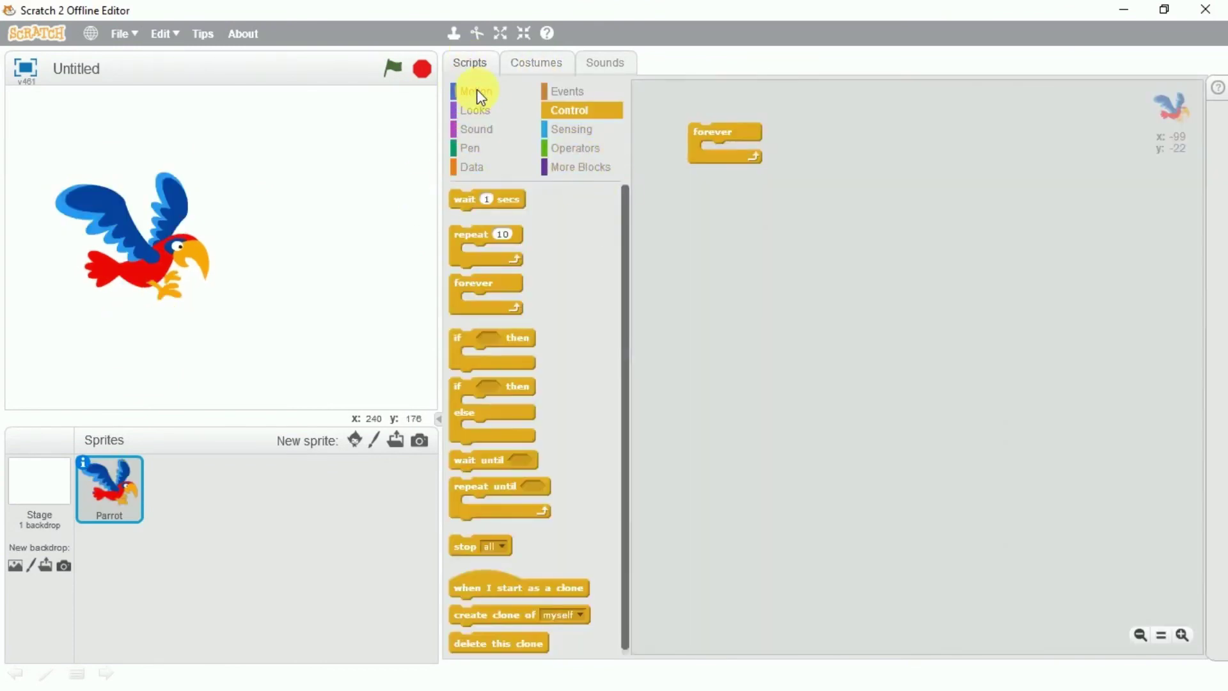
# Fill the loop with move 50 steps, next costume, if on edge bounce, and left-right rotation.
pyautogui.click(476, 91)
pyautogui.moveTo(523, 199); pyautogui.dragTo(769, 147)
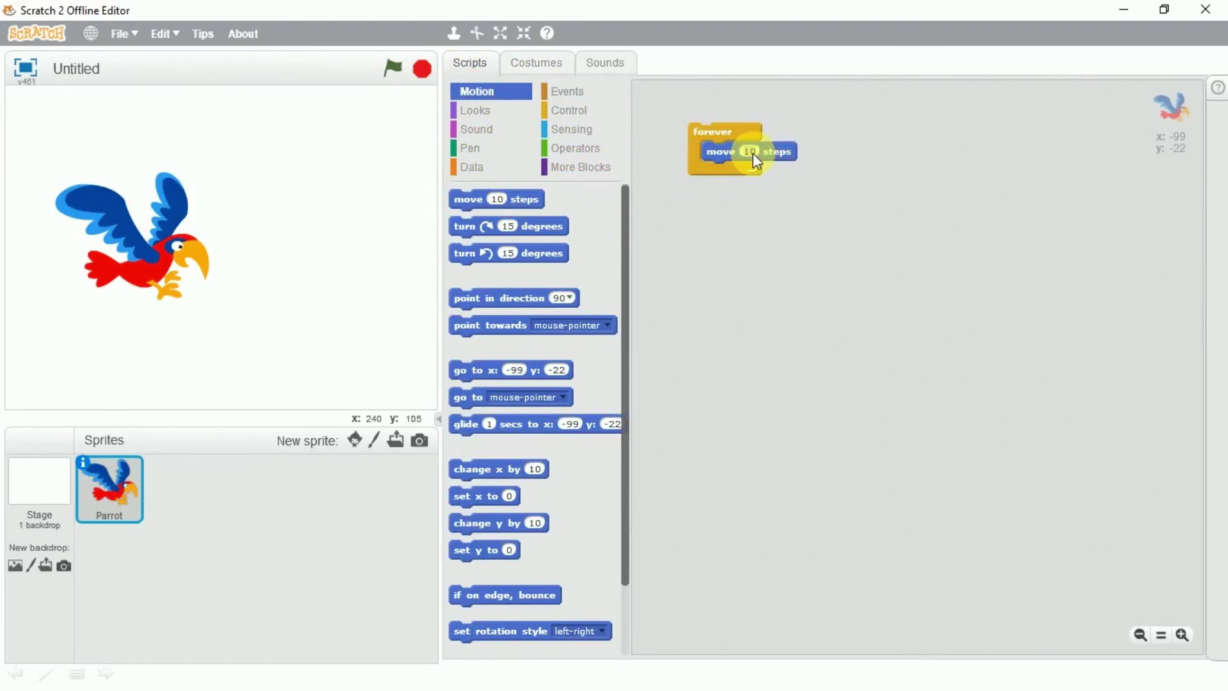
pyautogui.write('50')
pyautogui.press('Return')
pyautogui.click(479, 111)
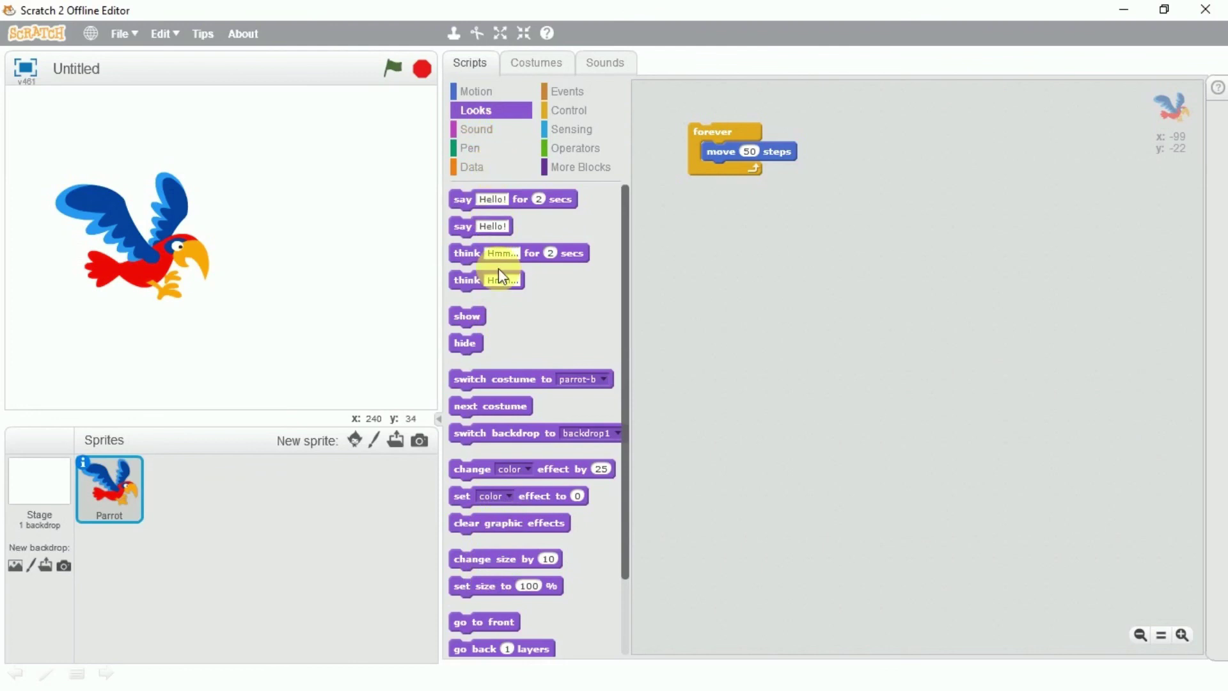
pyautogui.scroll(-1, 509, 445)
pyautogui.moveTo(496, 378); pyautogui.dragTo(758, 174)
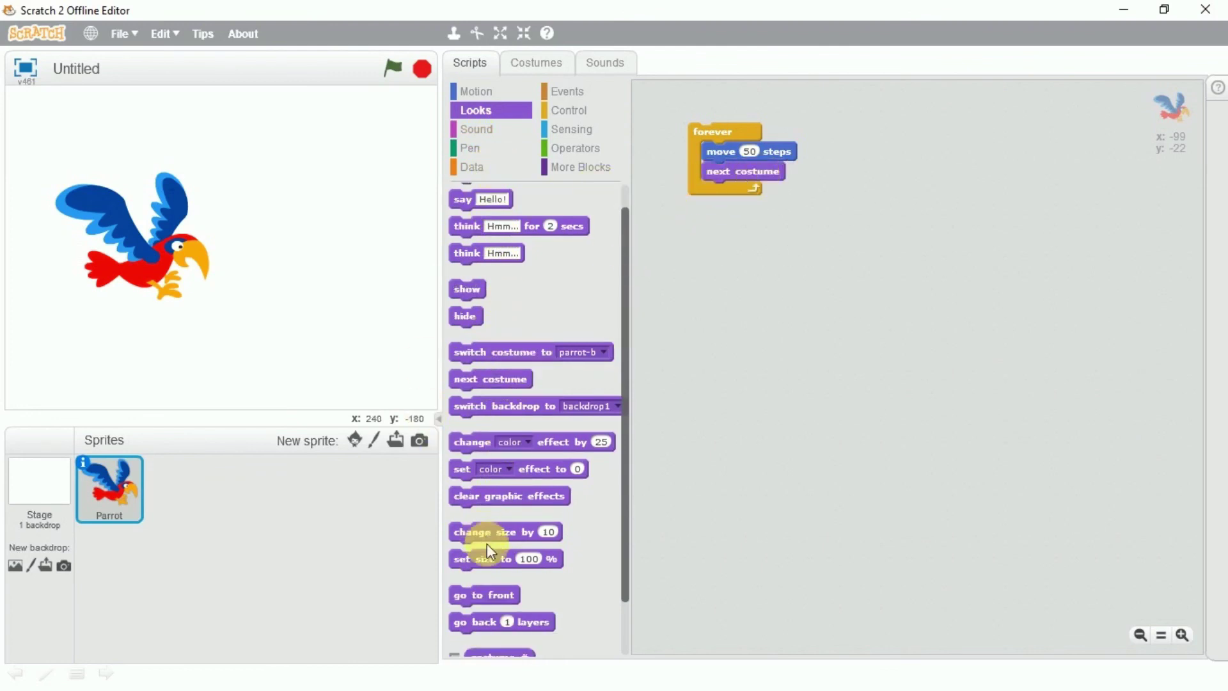
pyautogui.scroll(-1, 510, 562)
pyautogui.scroll(-1, 509, 562)
pyautogui.scroll(3, 510, 500)
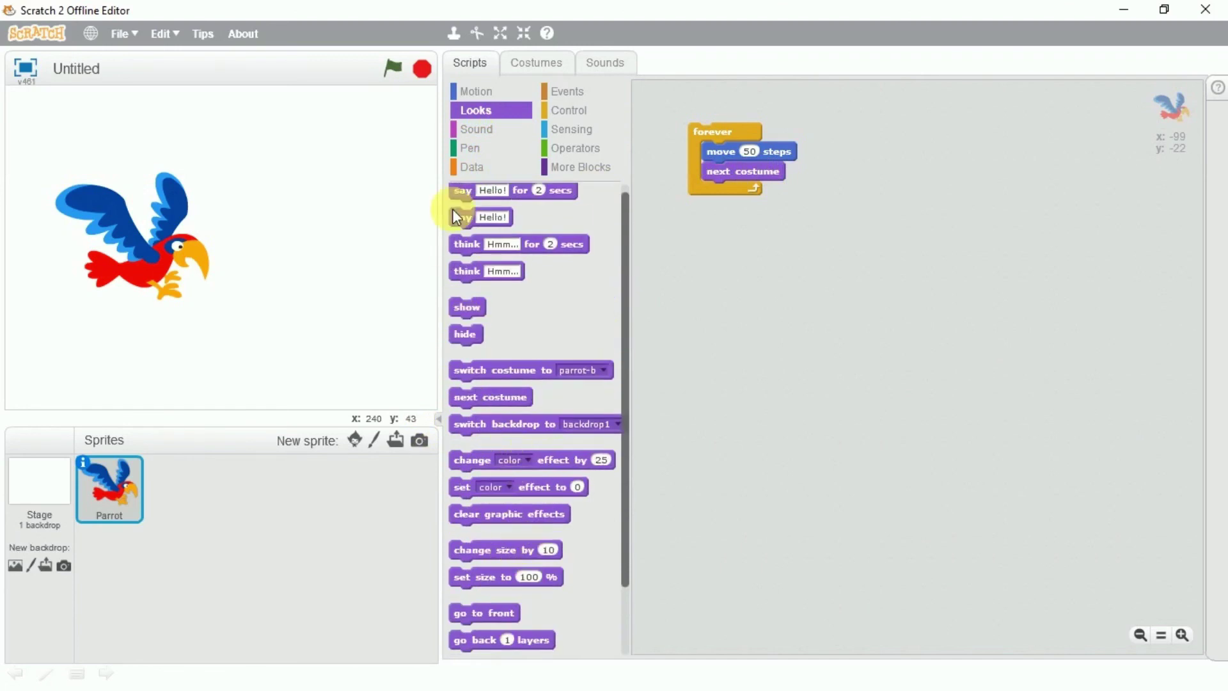
pyautogui.click(472, 91)
pyautogui.scroll(-2, 514, 461)
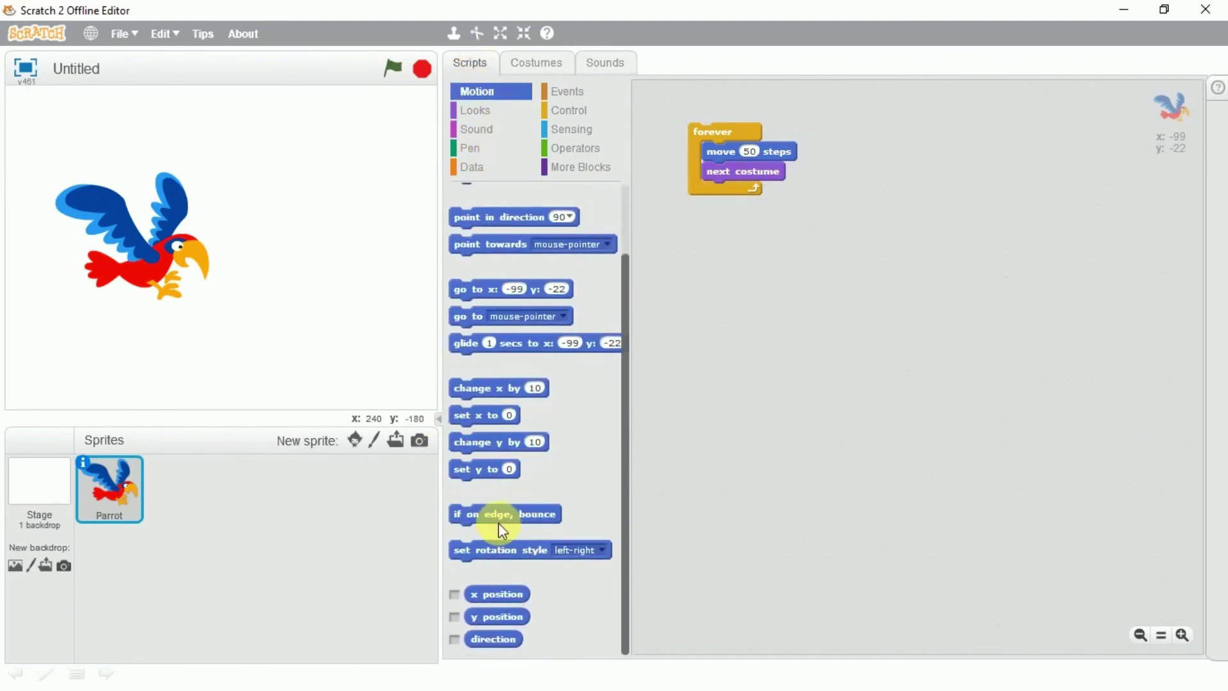
pyautogui.moveTo(500, 515); pyautogui.dragTo(760, 189)
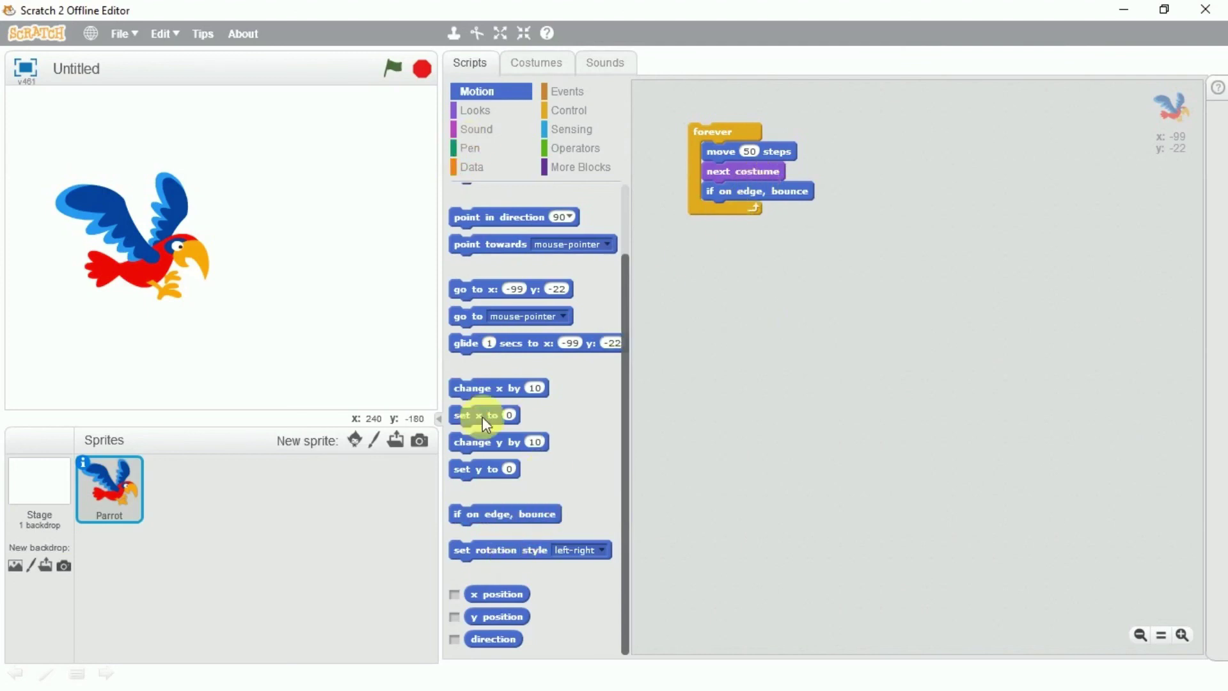
pyautogui.moveTo(491, 559)
pyautogui.mouseDown()
pyautogui.moveTo(747, 217)
pyautogui.moveTo(735, 210)
pyautogui.mouseUp()
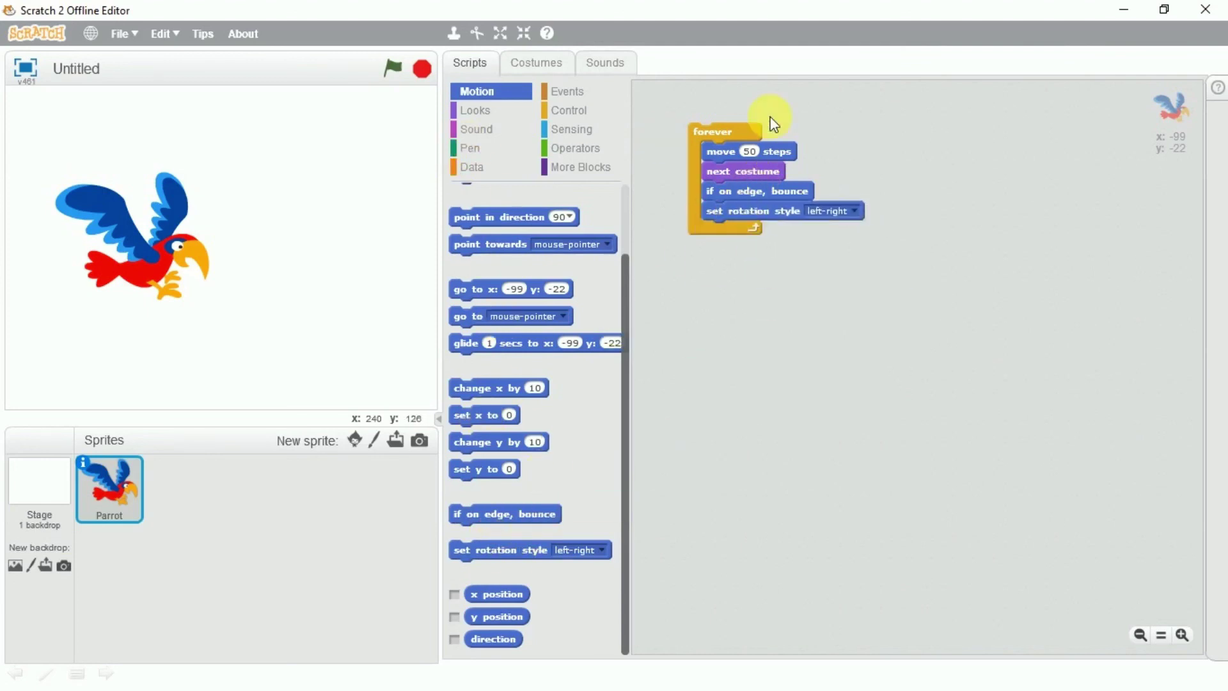
pyautogui.click(473, 109)
# Add play sound bird to the parrot's forever loop and test-run the script.
pyautogui.click(474, 128)
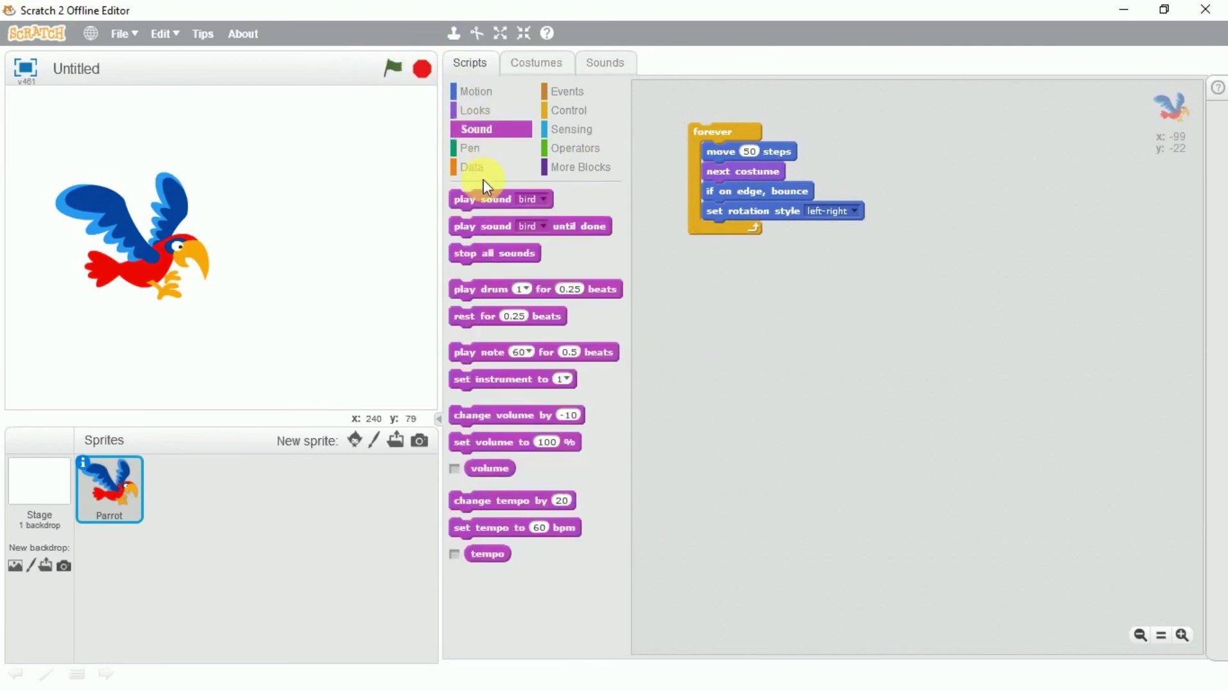
pyautogui.moveTo(525, 202); pyautogui.dragTo(742, 203)
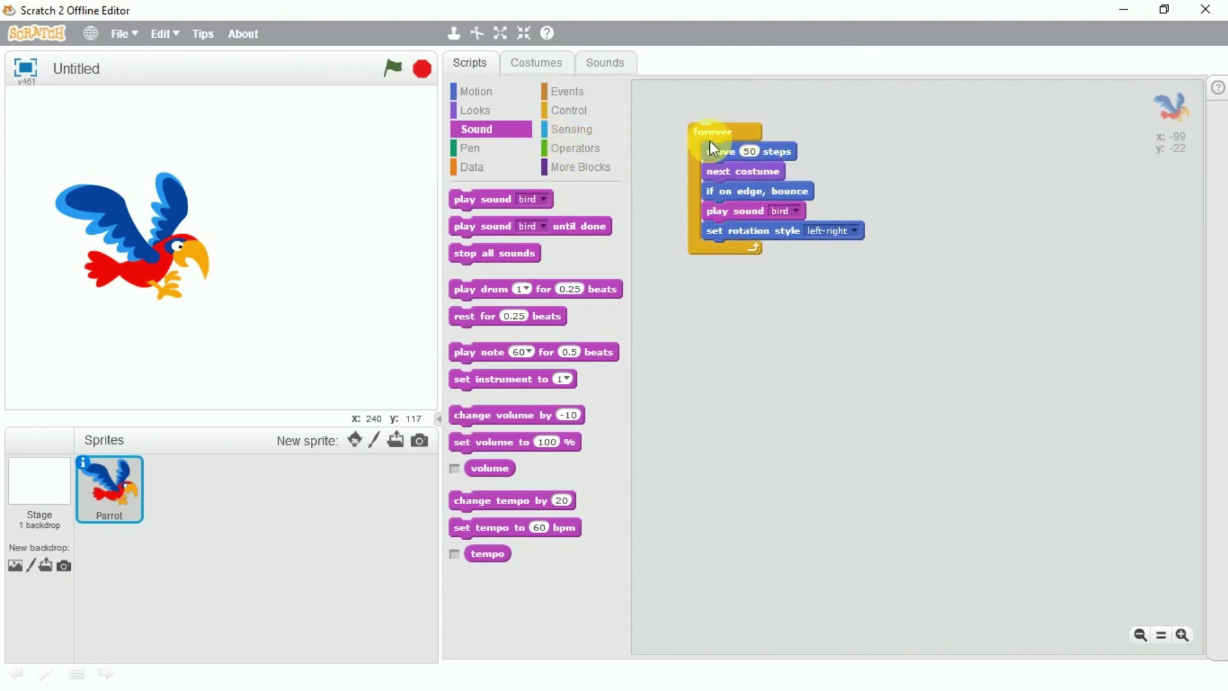
pyautogui.click(731, 135)
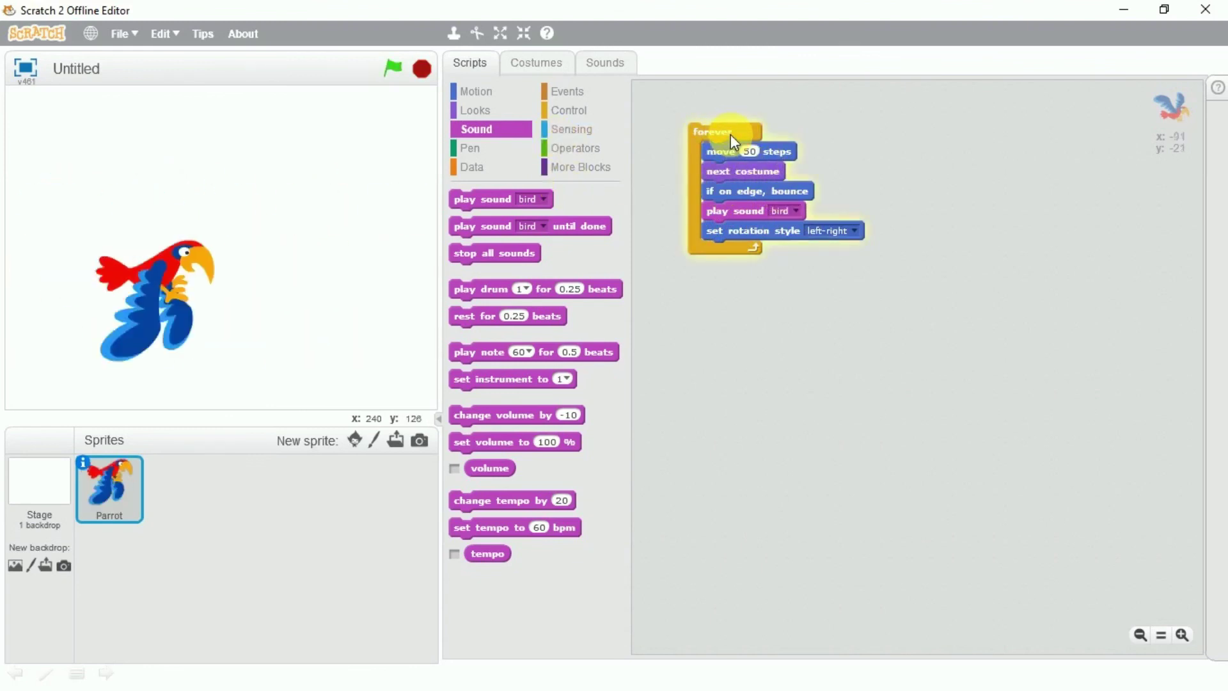
pyautogui.click(730, 135)
# Insert a wait after next costume, shorten it to .1 seconds, and rerun the script.
pyautogui.click(568, 110)
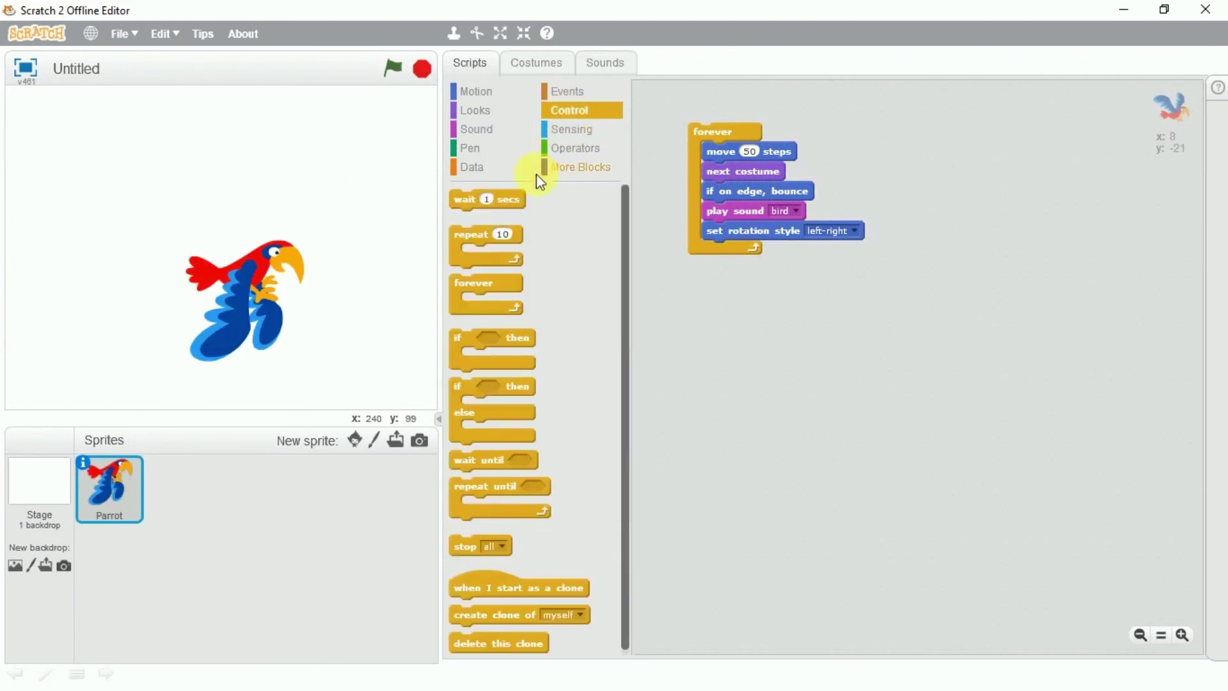
pyautogui.moveTo(500, 198)
pyautogui.mouseDown()
pyautogui.moveTo(793, 193)
pyautogui.moveTo(753, 186)
pyautogui.mouseUp()
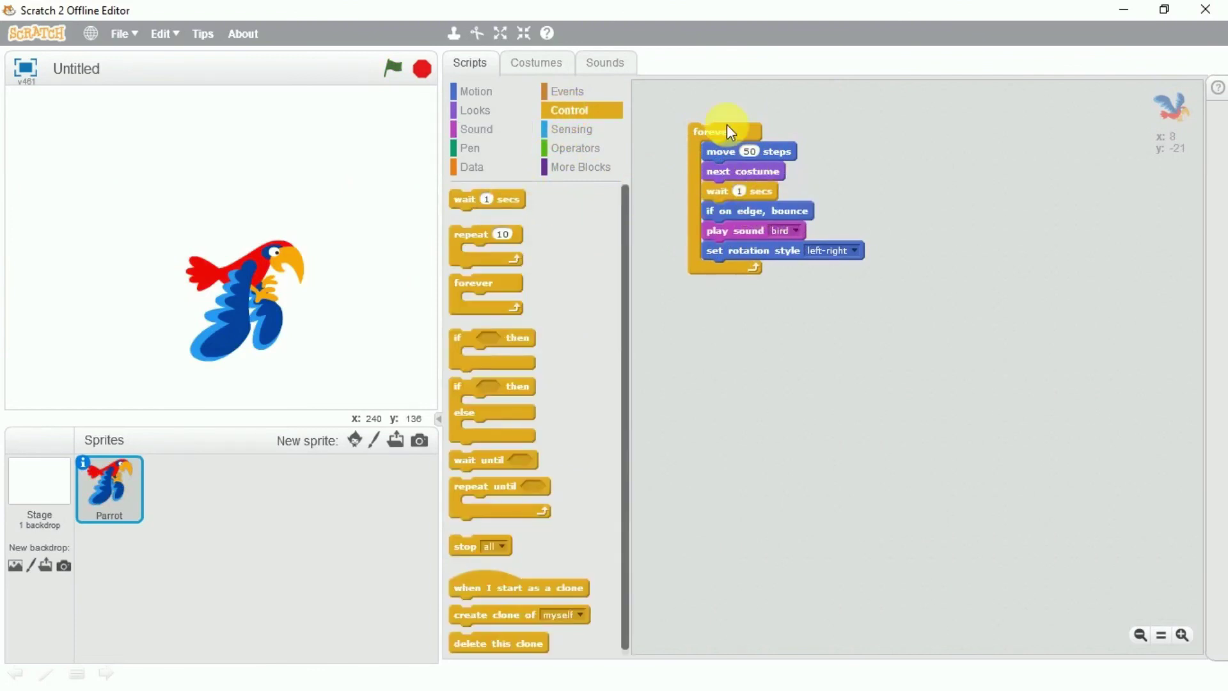
pyautogui.click(728, 133)
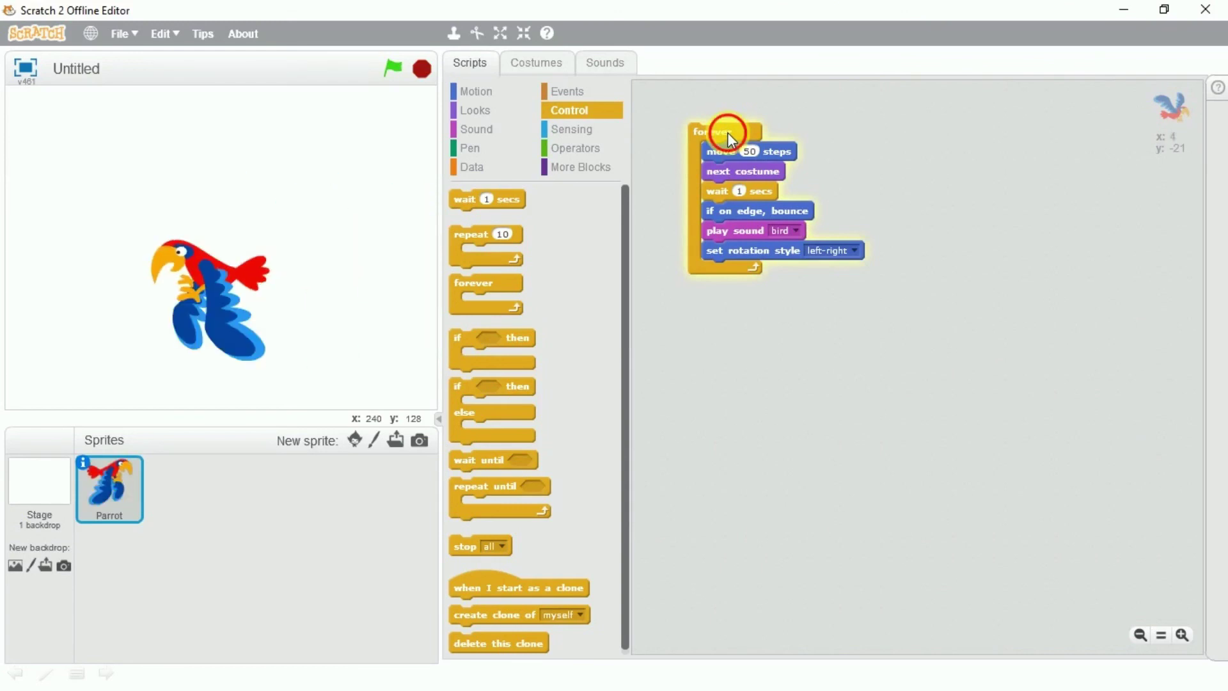
pyautogui.click(728, 133)
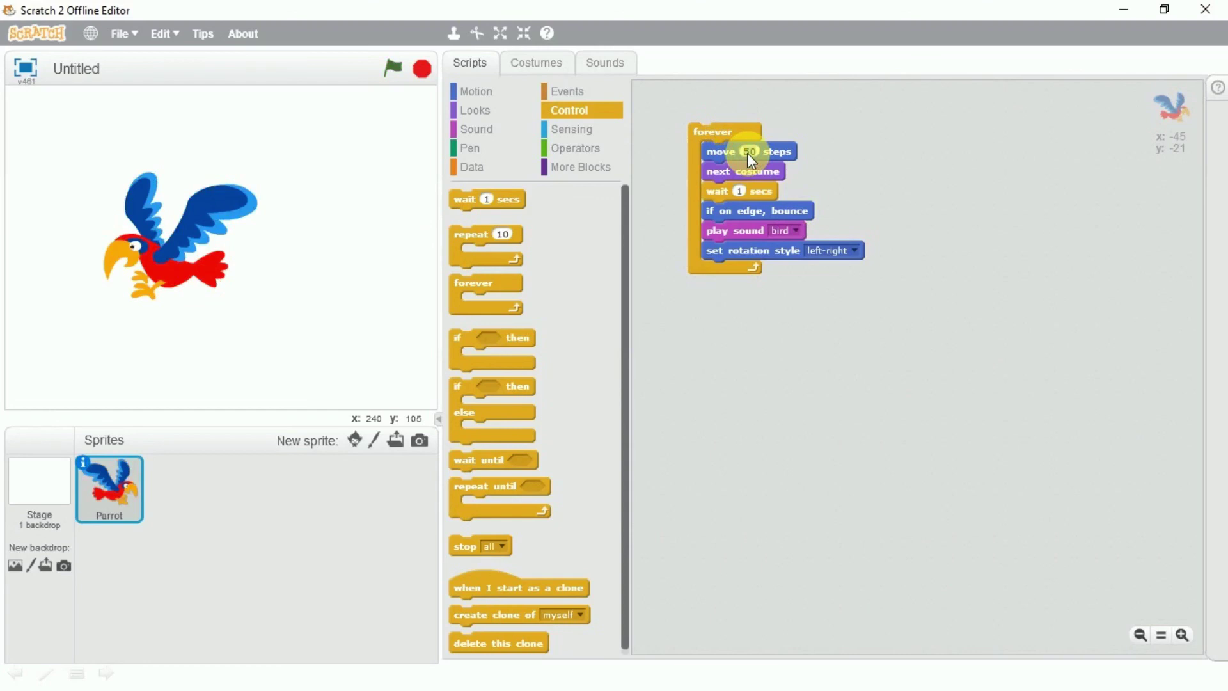
pyautogui.click(738, 192)
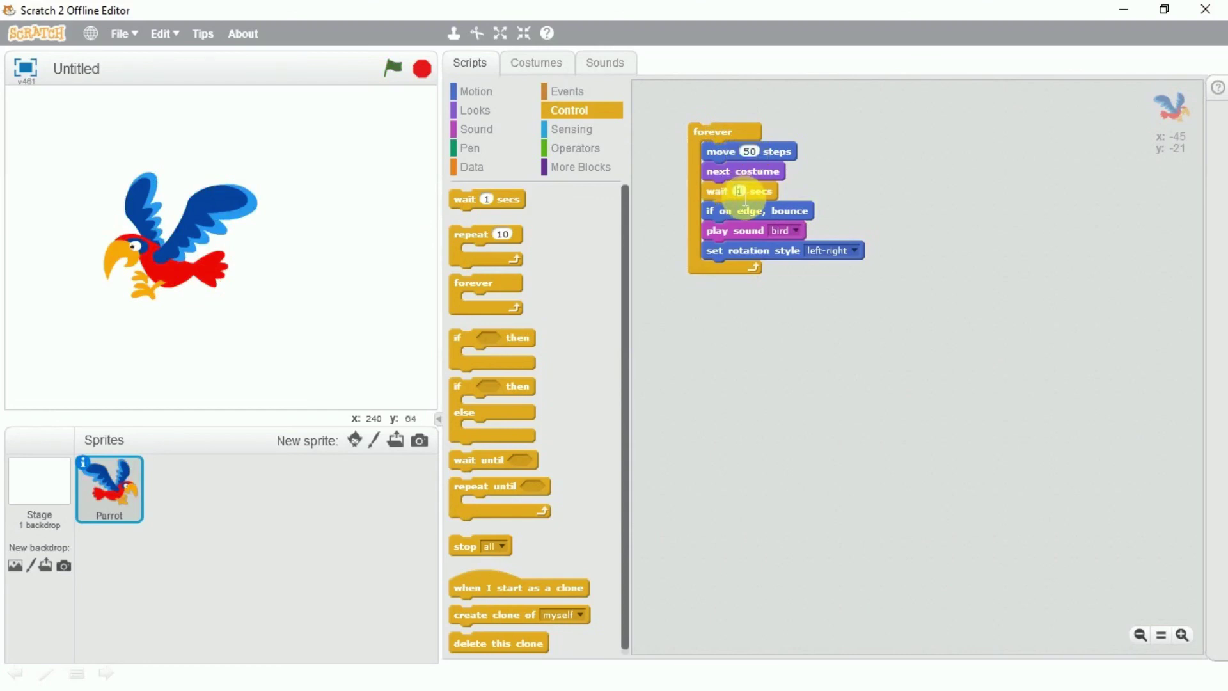
pyautogui.write('.1')
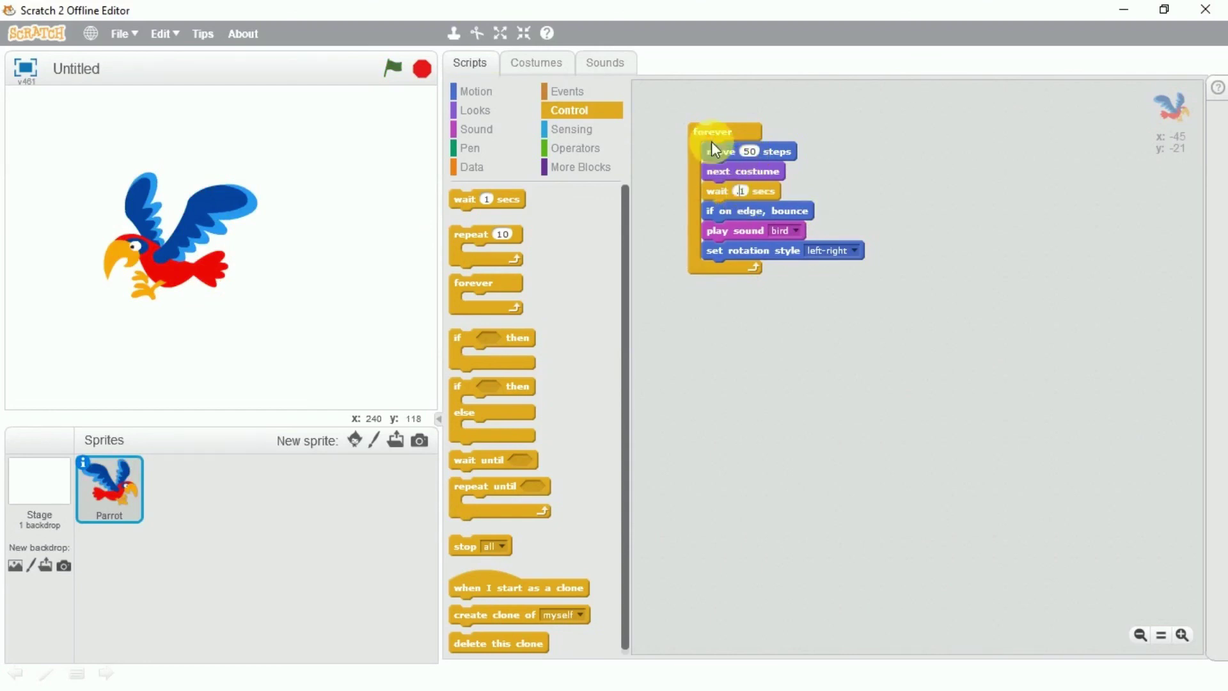
pyautogui.click(715, 136)
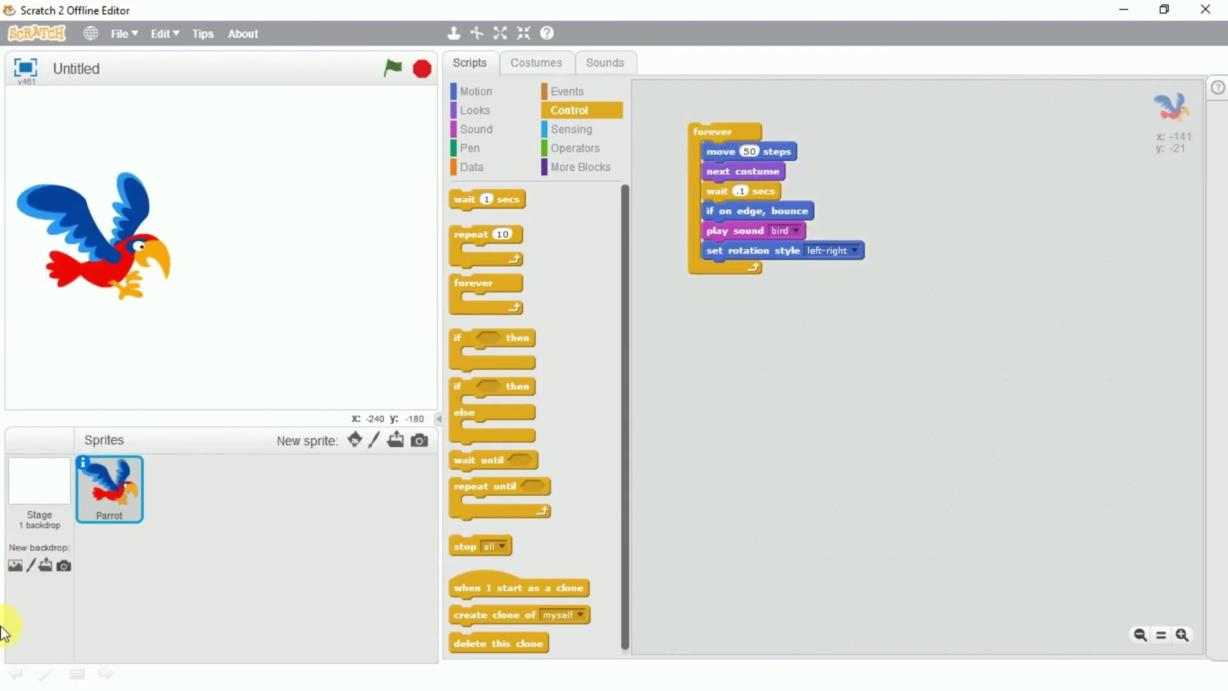
# Set the stage backdrop to 'building at mit' from the library and drag the parrot higher.
pyautogui.click(15, 566)
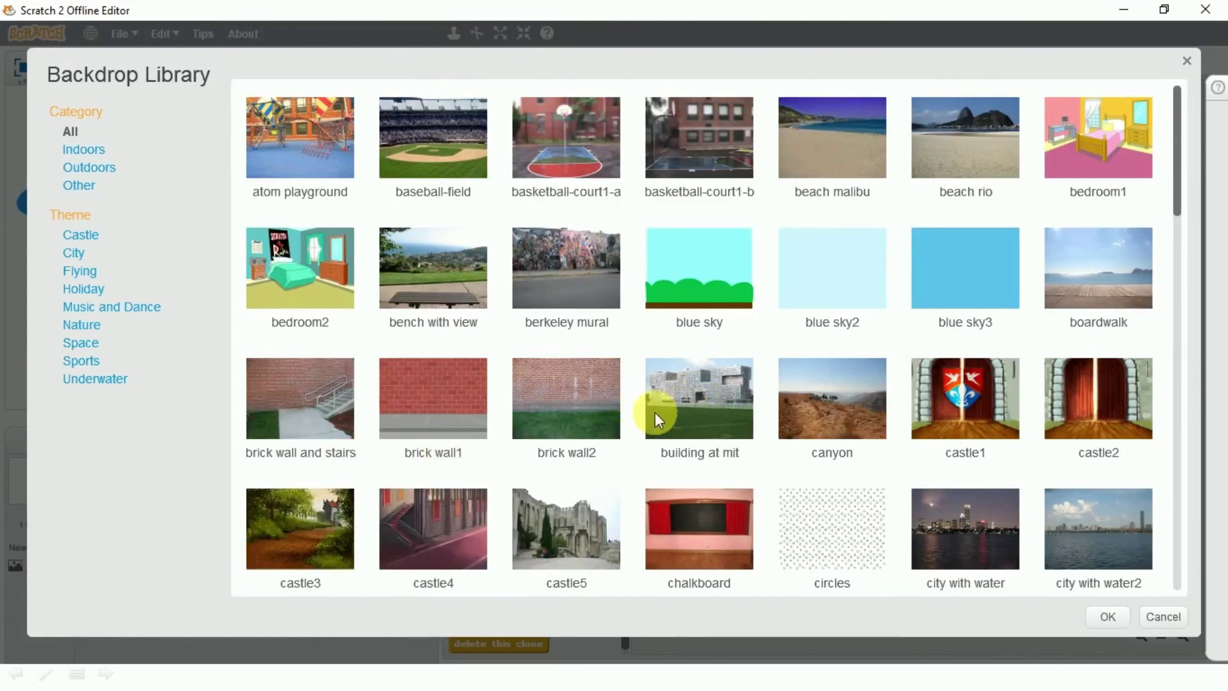
pyautogui.click(682, 407)
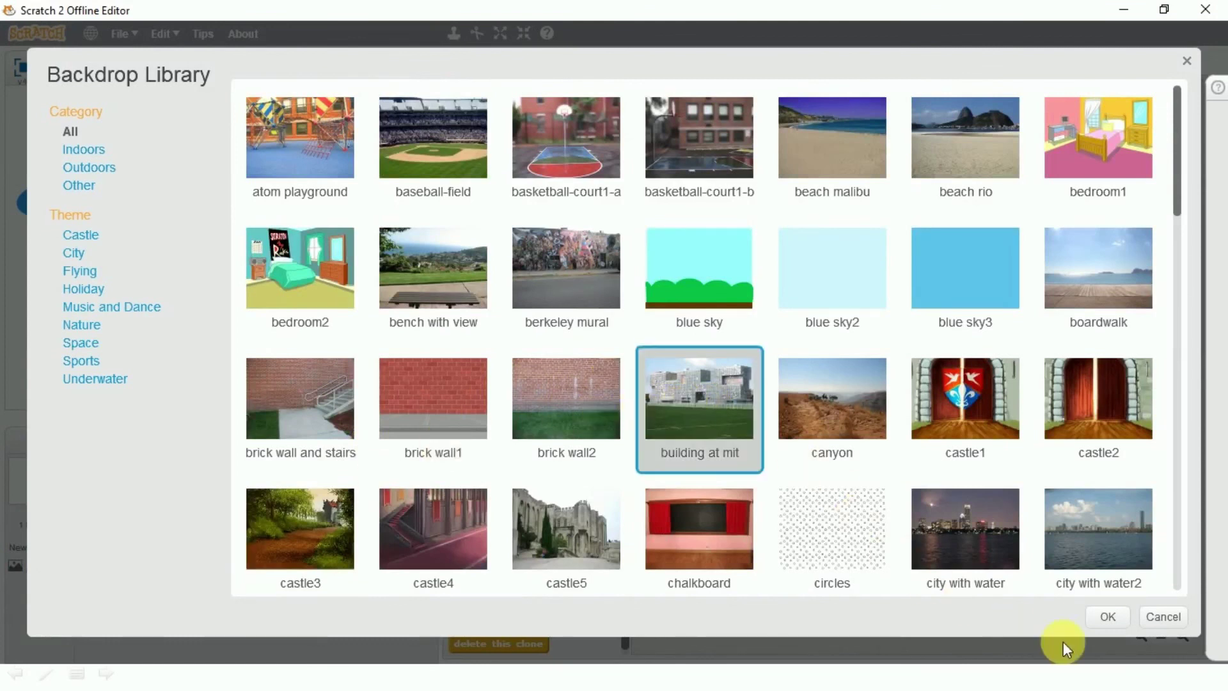
pyautogui.click(1111, 619)
pyautogui.moveTo(150, 269); pyautogui.dragTo(101, 213)
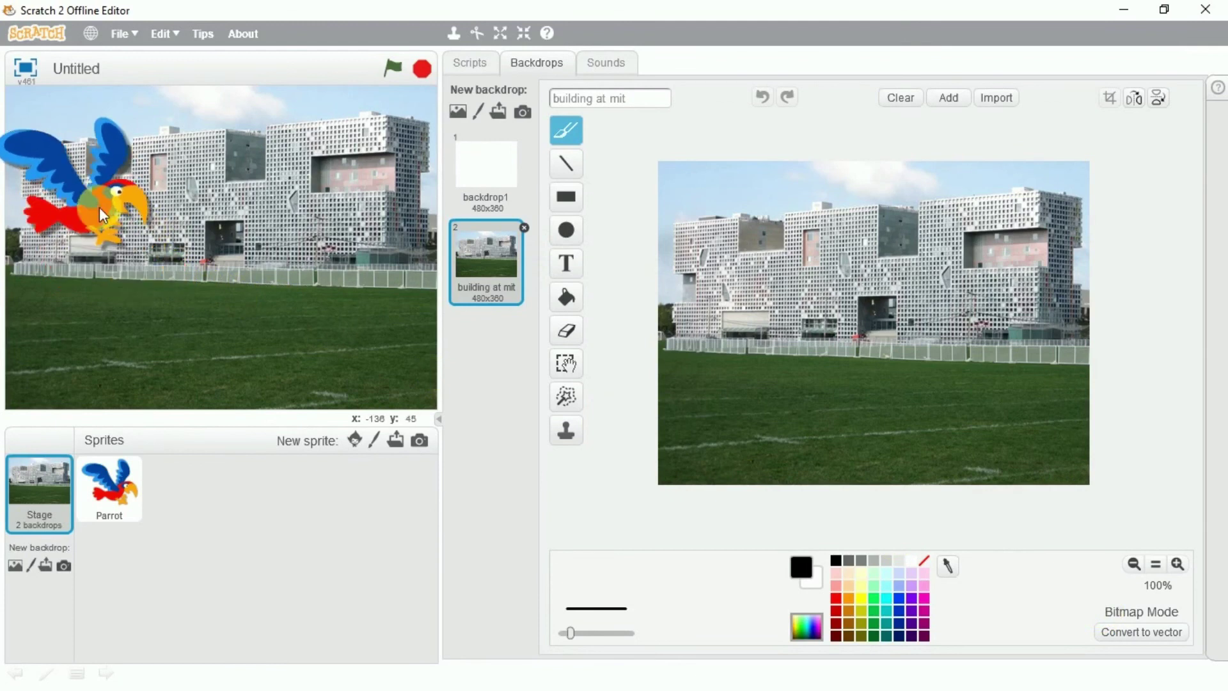
# Run the Parrot's forever script so it flies and flaps over the building backdrop.
pyautogui.click(476, 66)
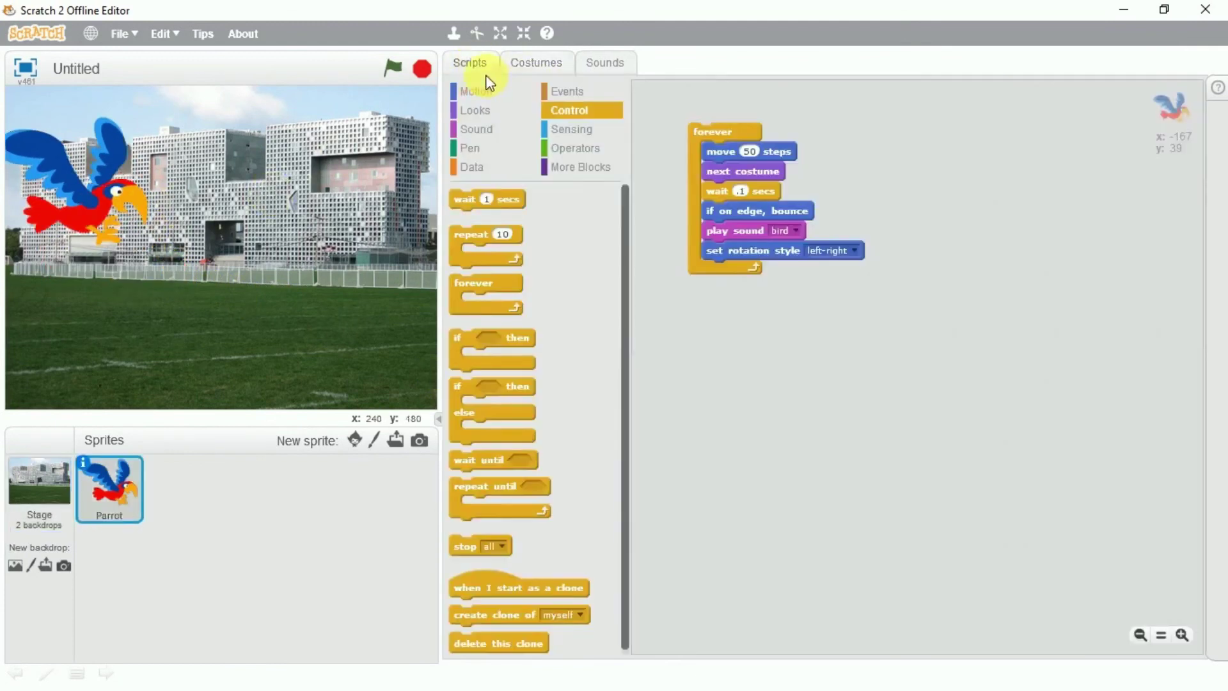
pyautogui.click(739, 135)
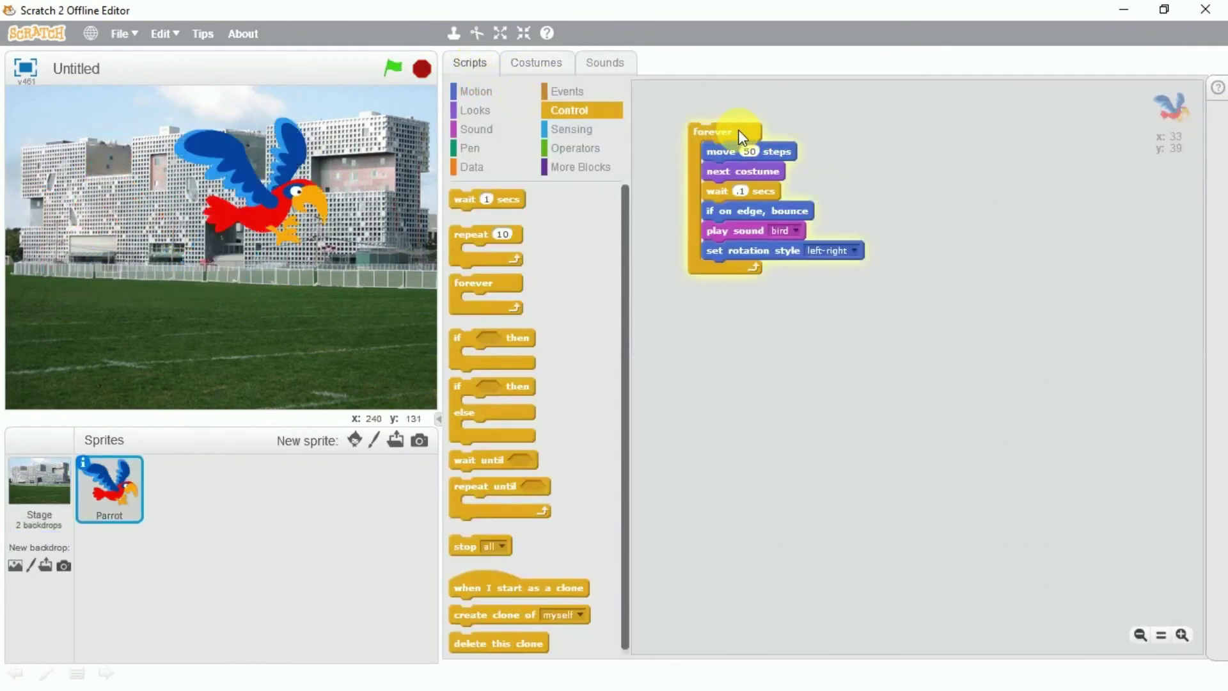